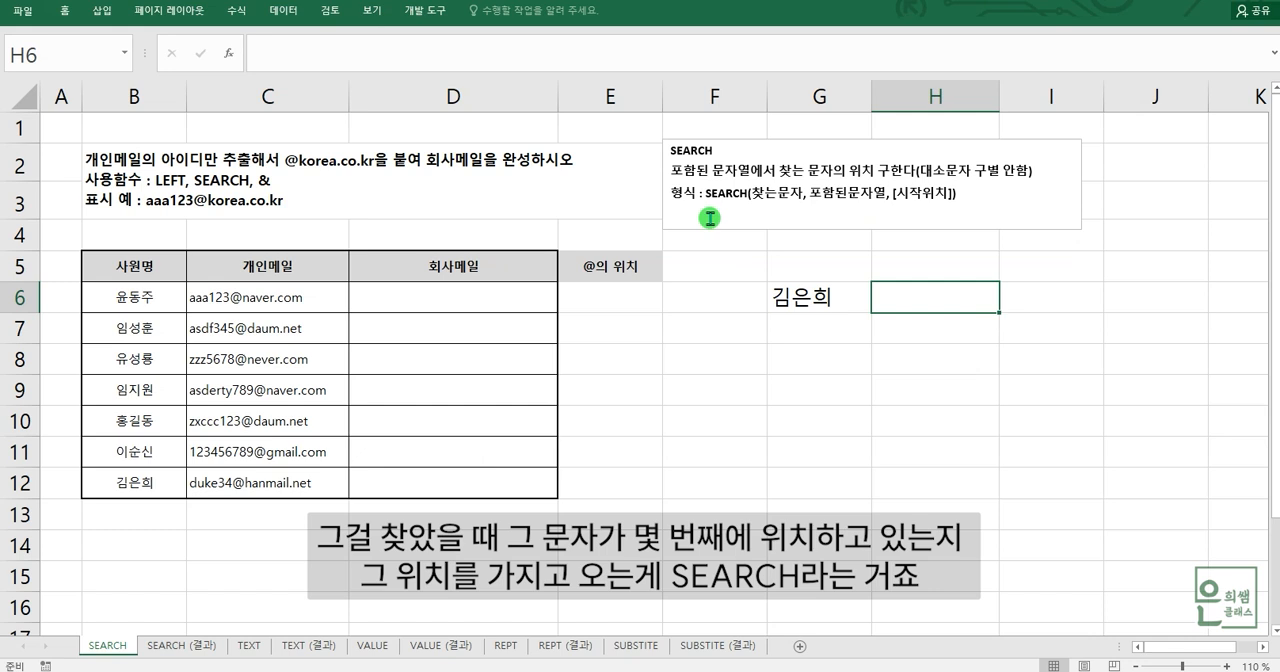
- Enter the heading "은 의 위치" in cell H5, above the cell beside the sample name
left_click(805, 298)
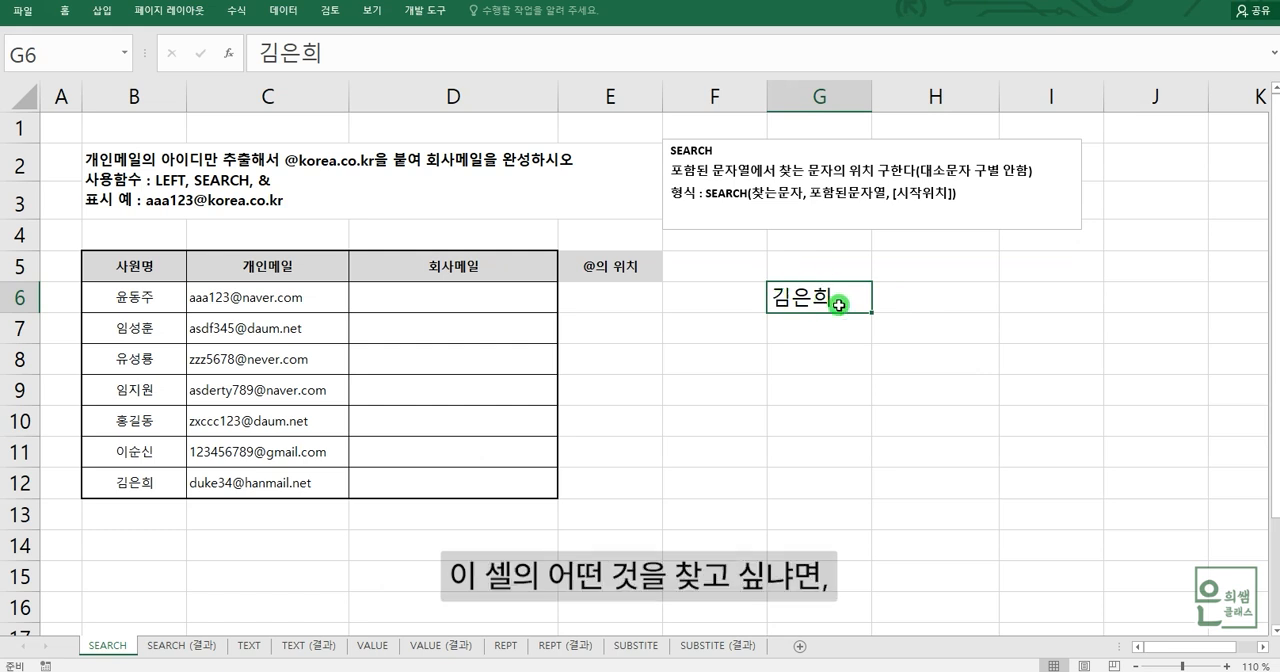
left_click(908, 311)
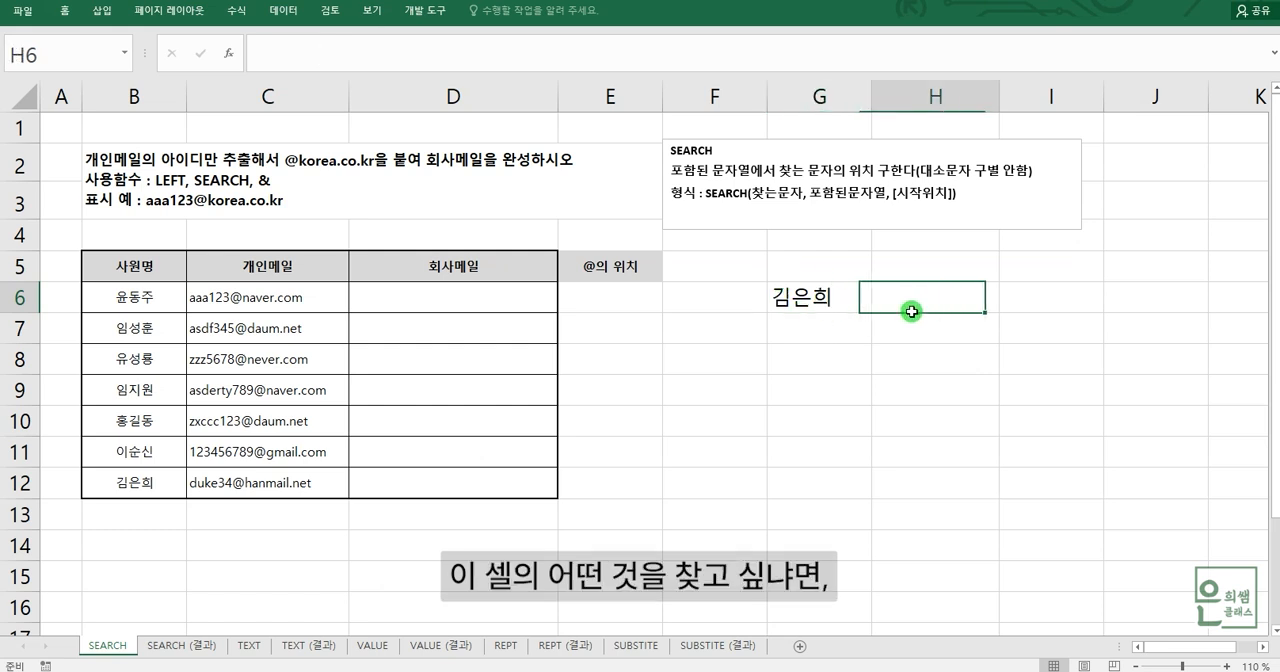
left_click(935, 265)
type("은")
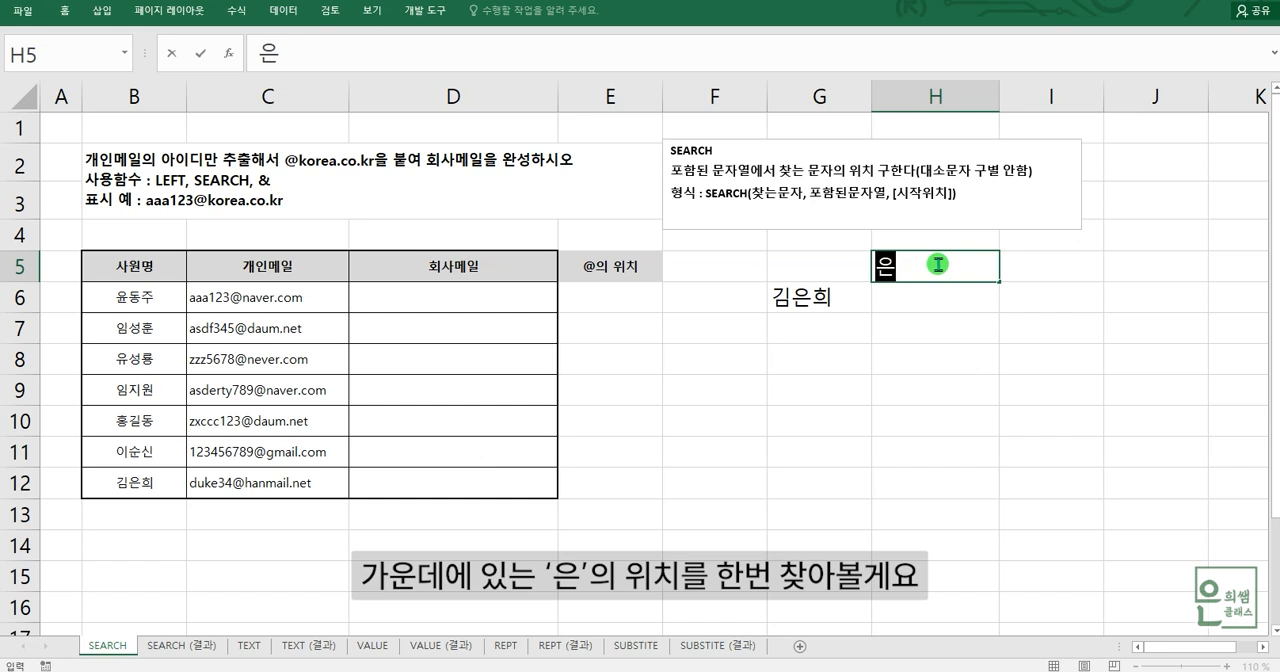
type(" 의 우치")
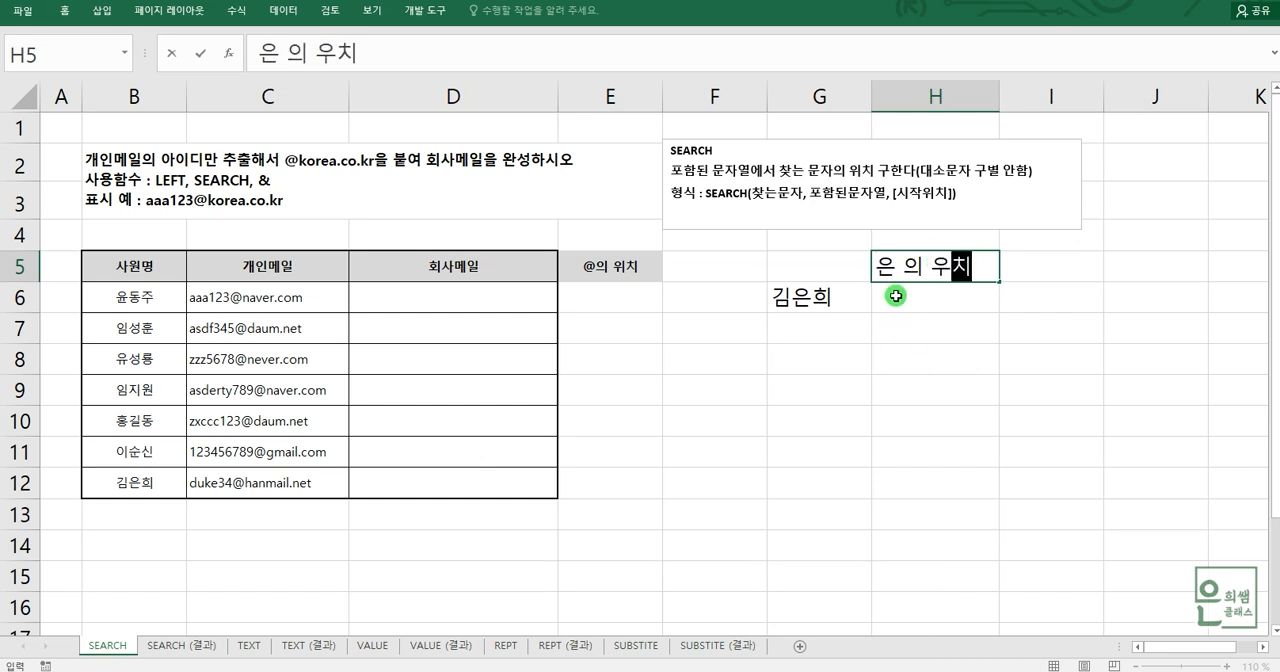
key("BackSpace")
key("BackSpace")
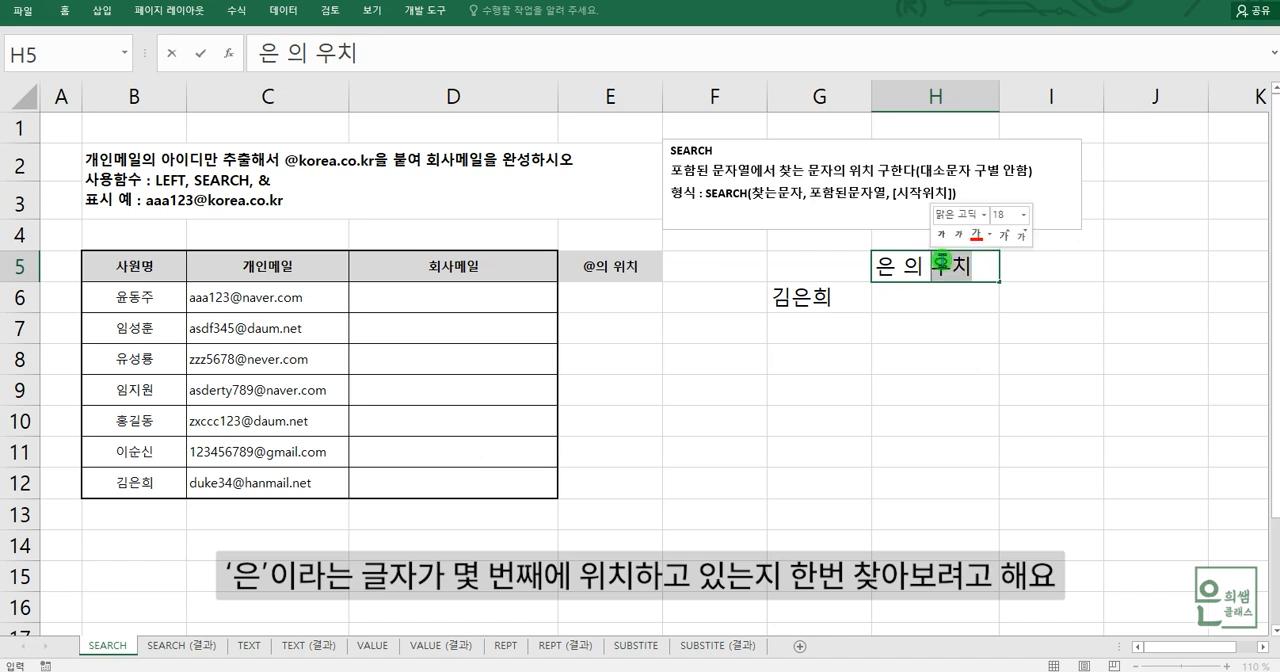
key("BackSpace")
type("위치")
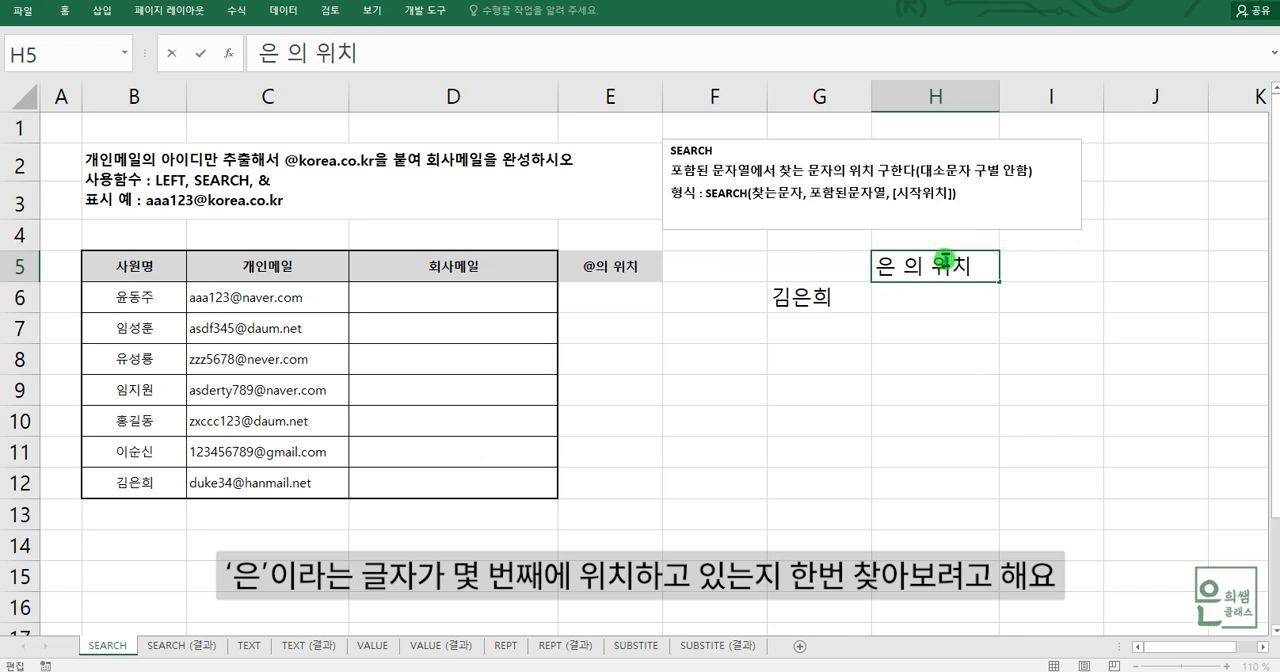
- Enter the formula =SEARCH("은",G6) in cell H6 to find the character's position in the sample name
left_click(903, 296)
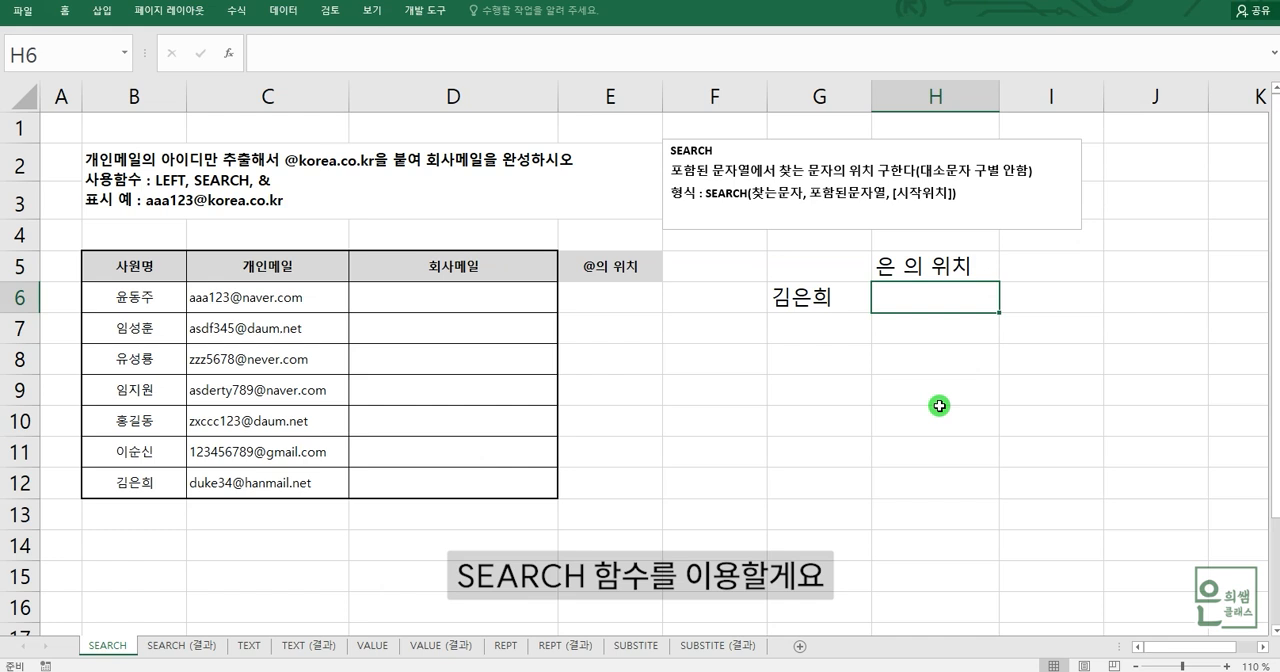
type("=SE")
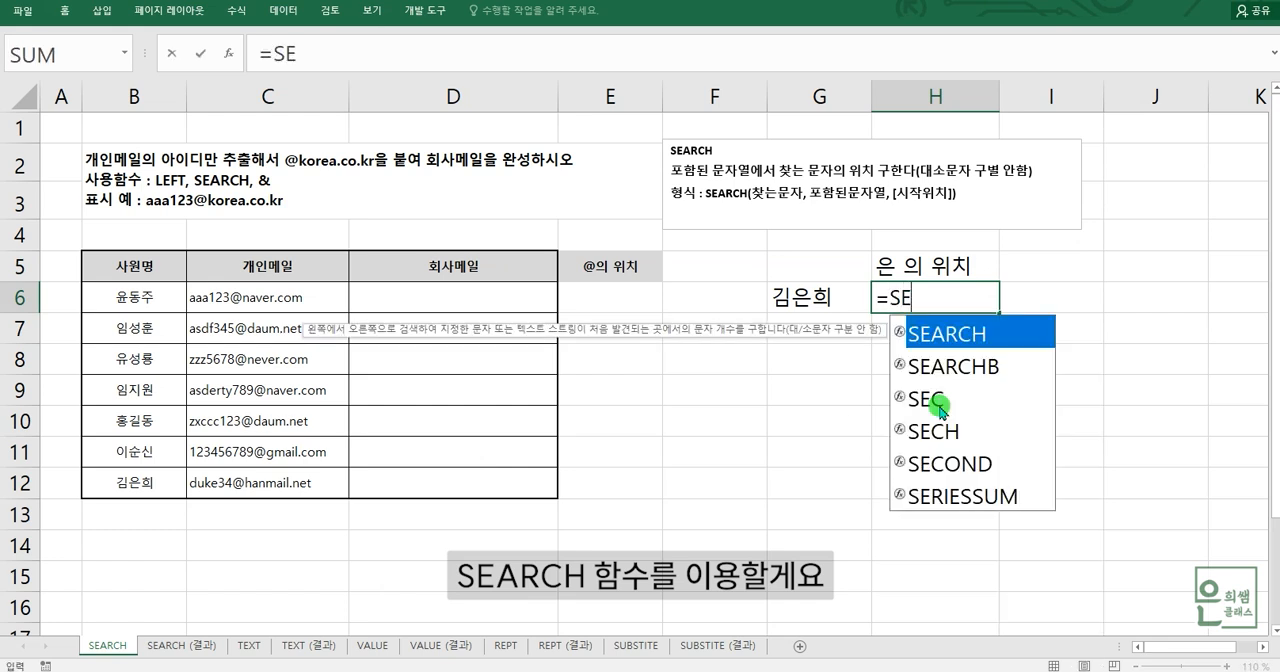
double_click(928, 336)
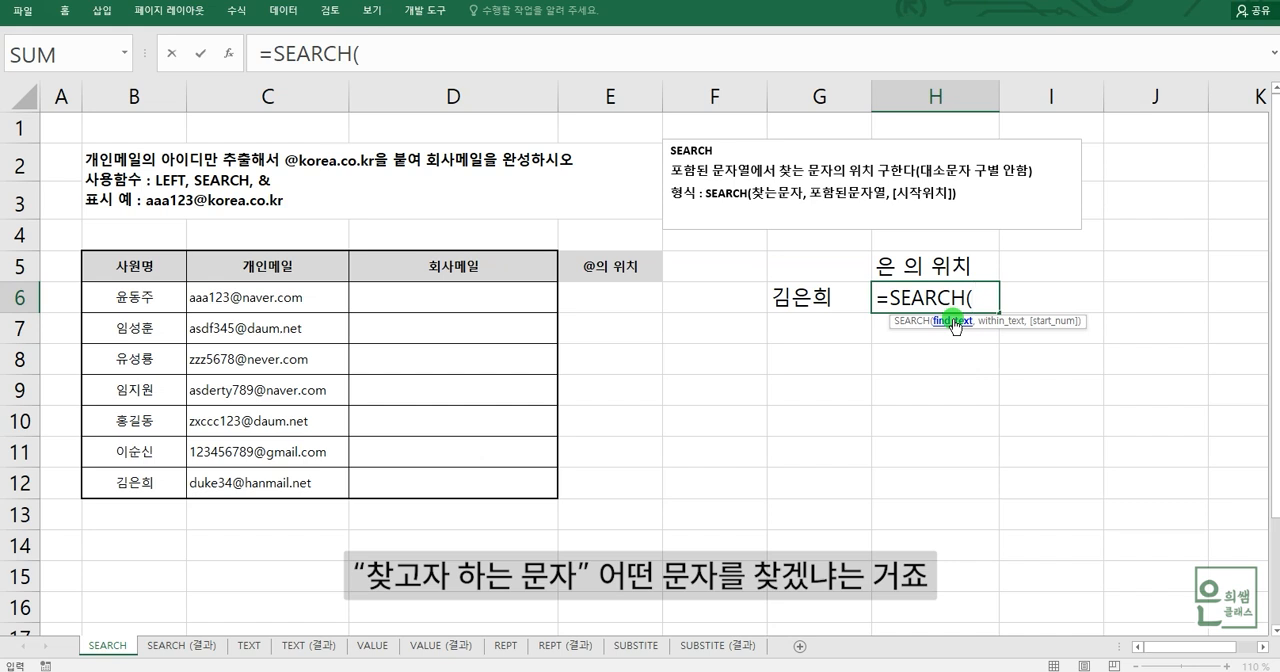
type("은\"")
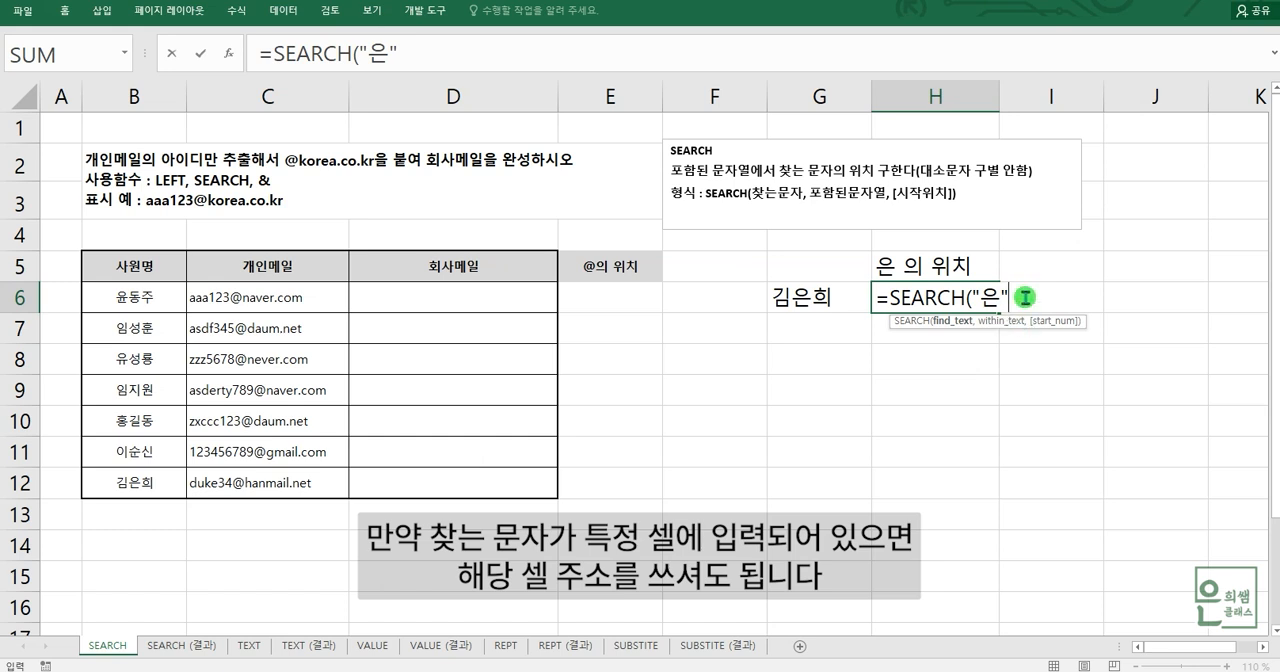
type(",")
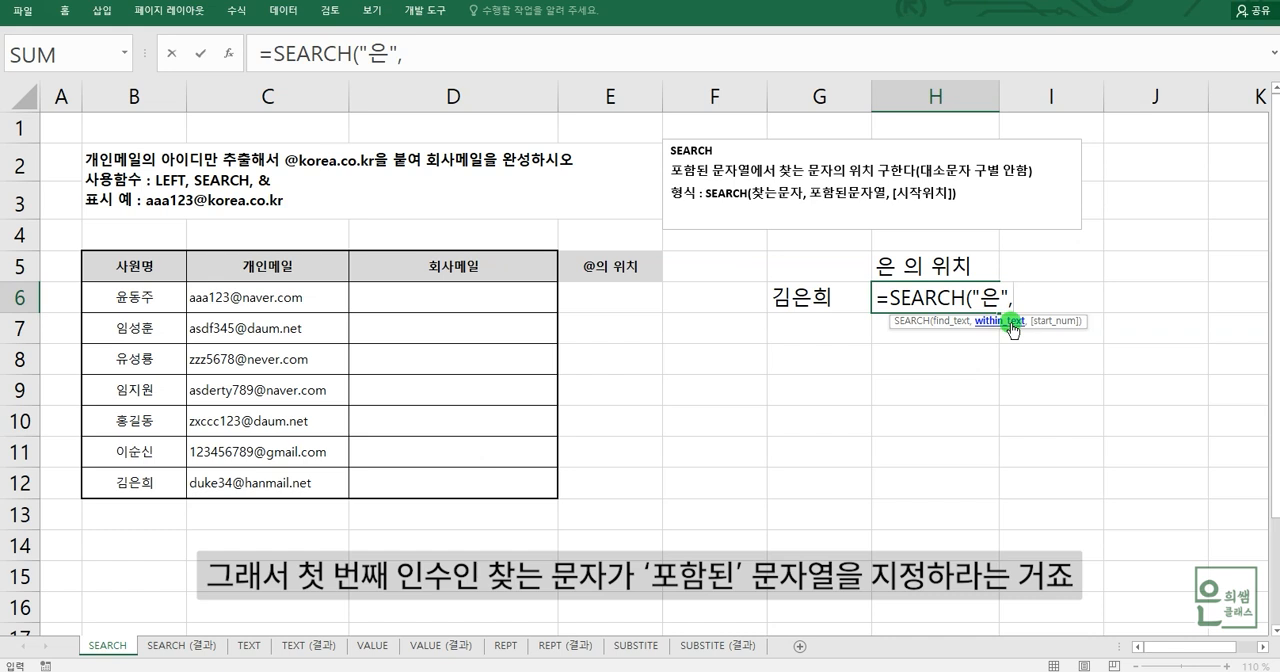
left_click(838, 300)
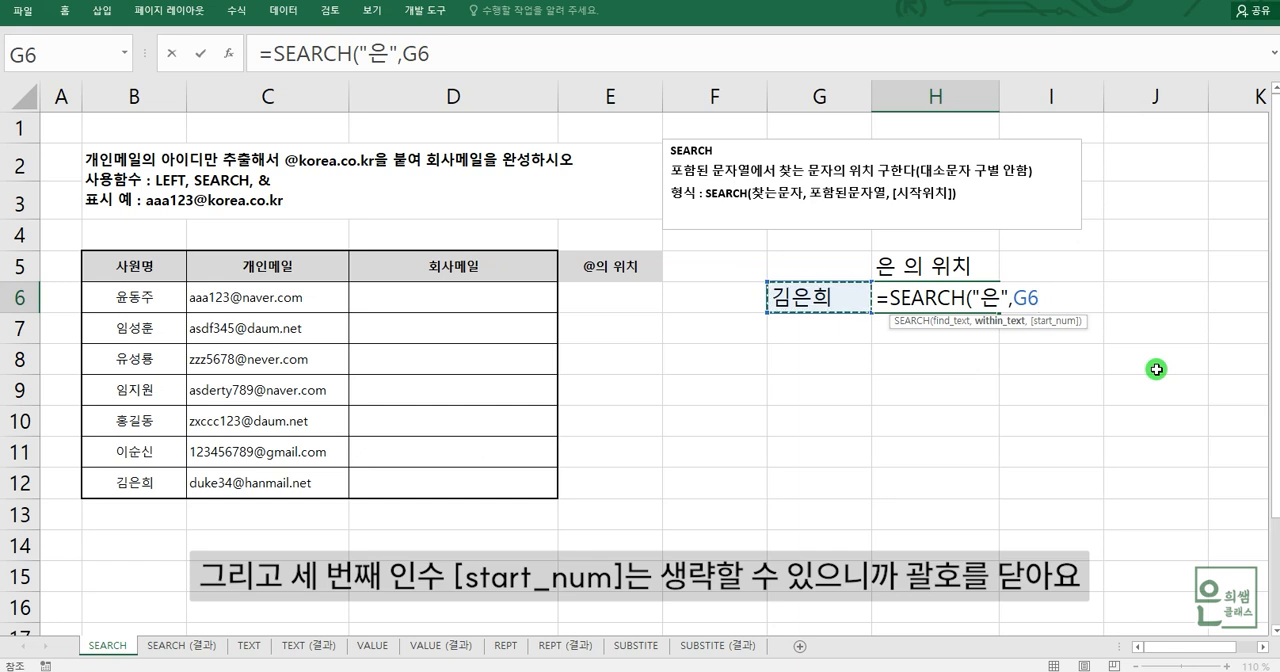
type(")")
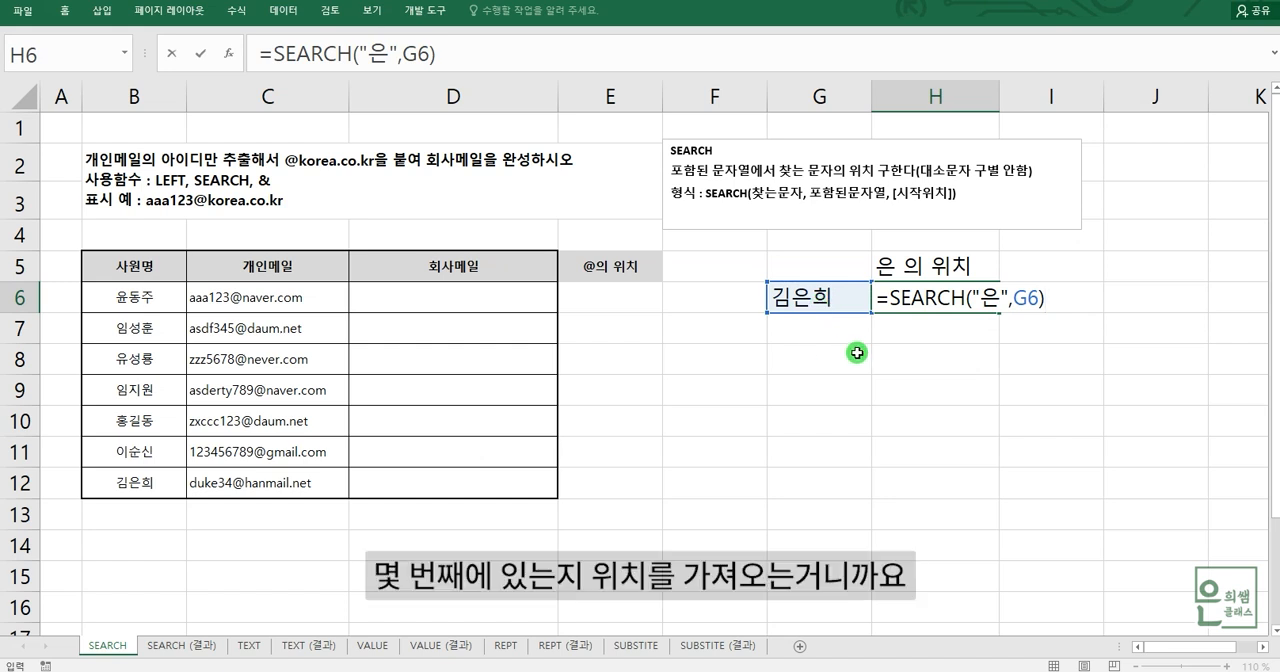
key("Return")
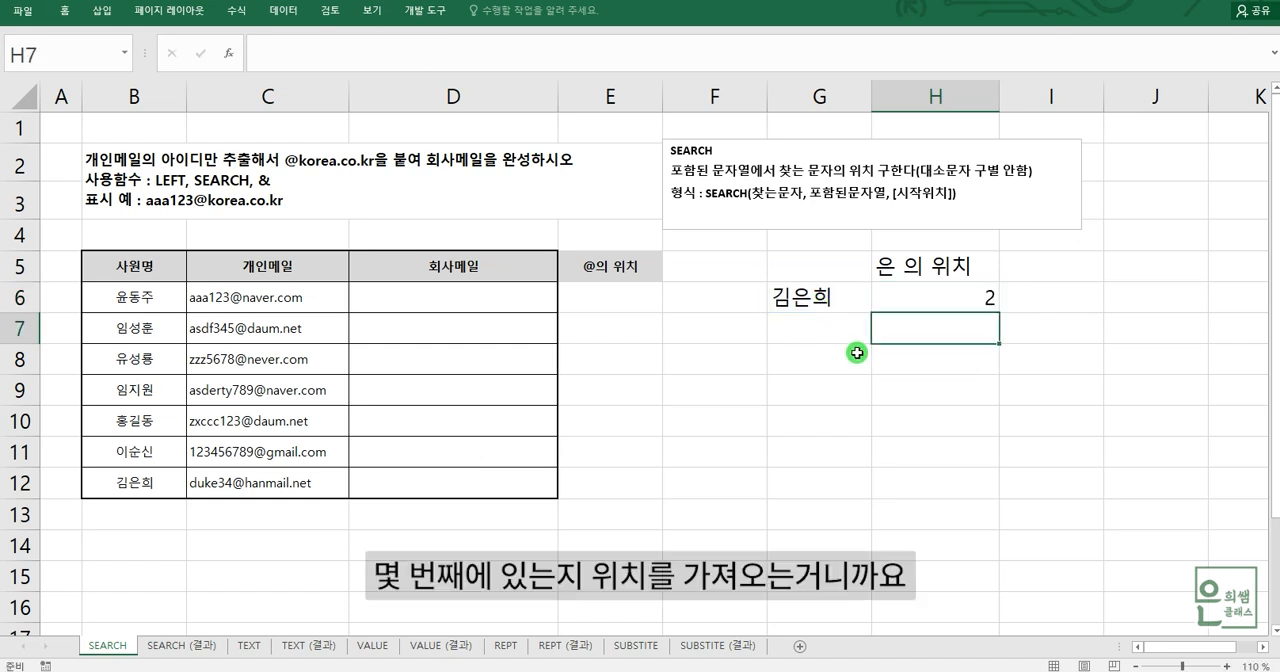
- Compare the position of 은 within the text of G6 with the SEARCH result in H6
left_click(806, 298)
left_click(980, 302)
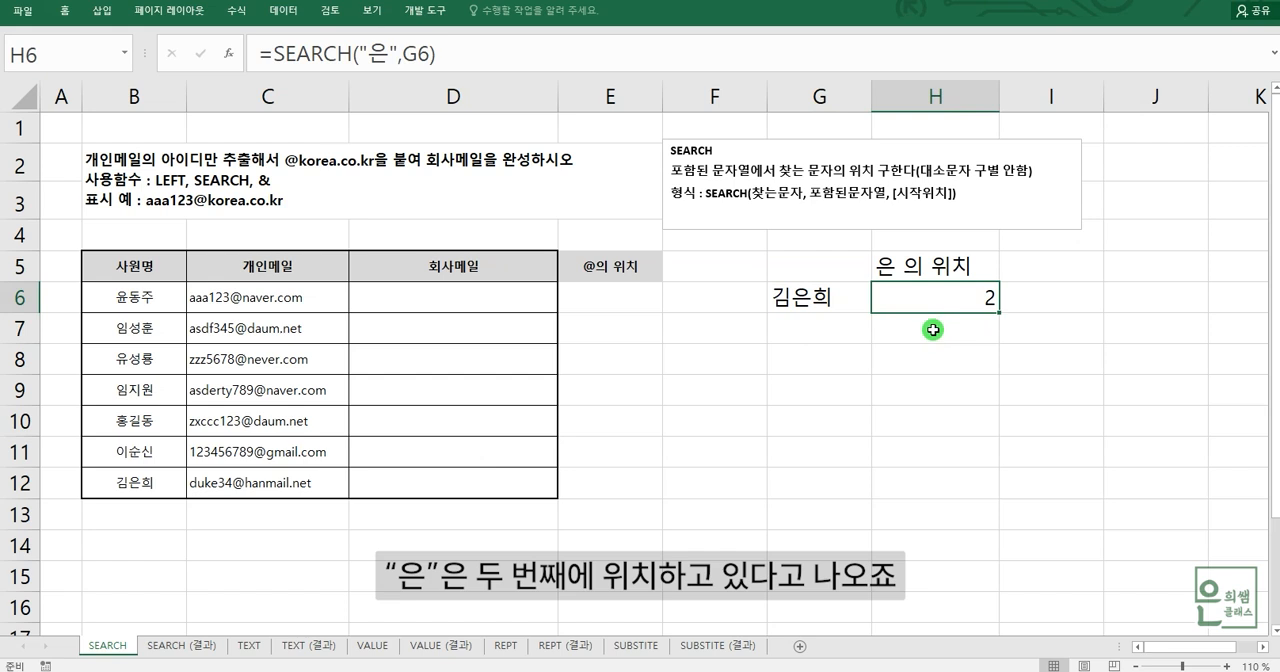
left_click(845, 302)
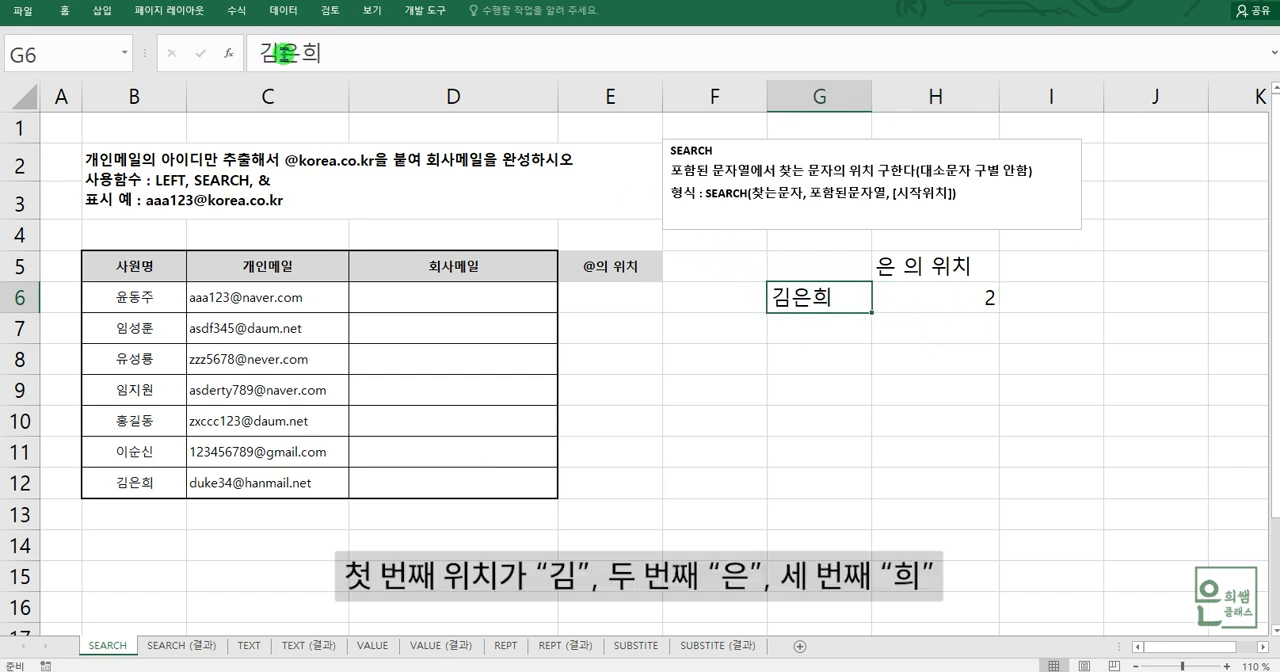
left_click_drag(276, 54, 310, 58)
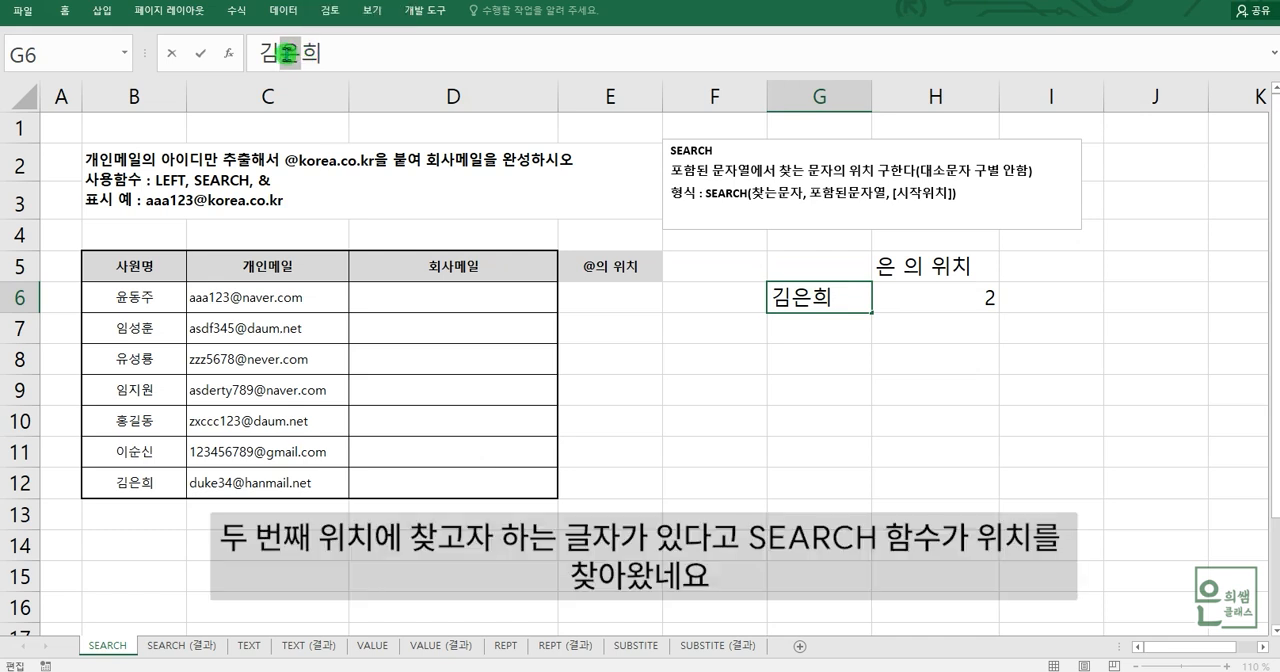
left_click(925, 302)
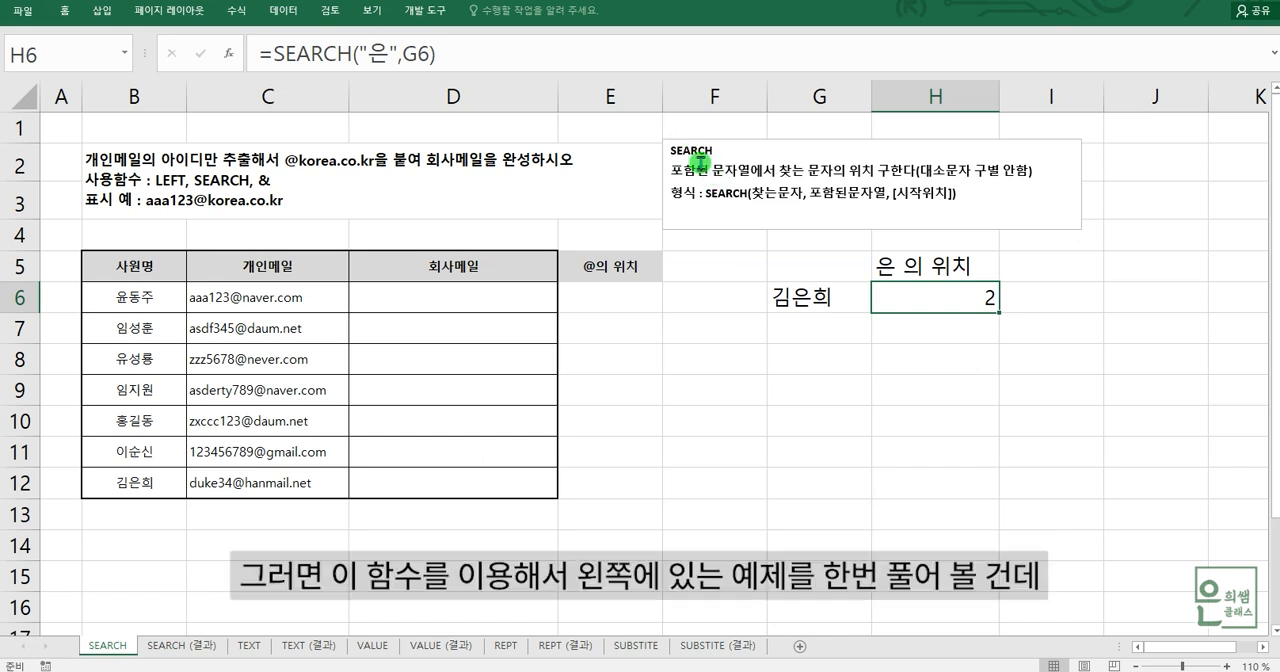
- Review the exercise instructions, the @의 위치 heading and the 개인메일 entries, and highlight the @ sign in the C6 address
left_click(207, 203)
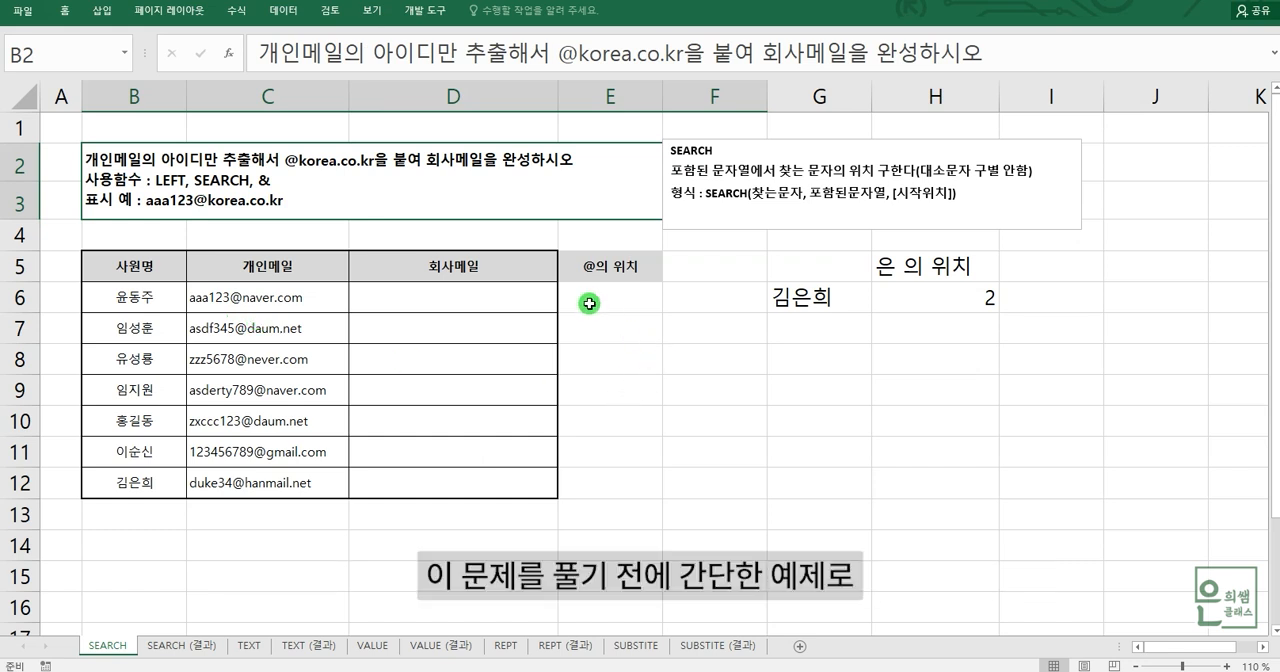
left_click(613, 269)
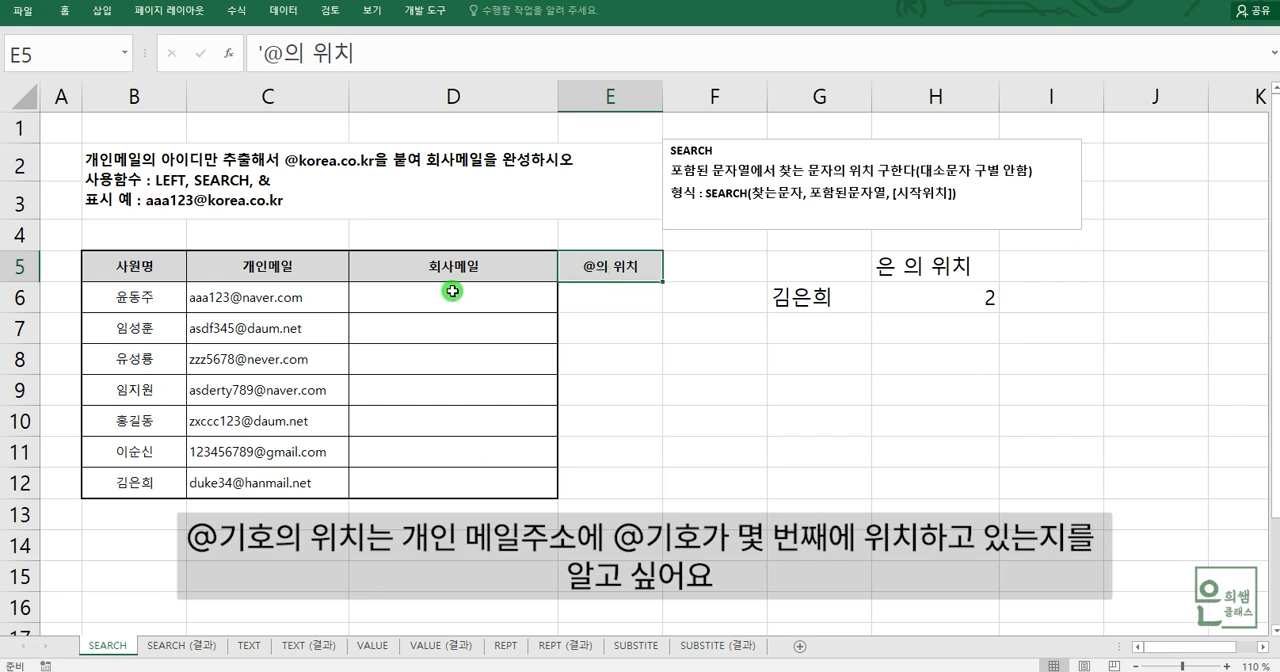
left_click(269, 298)
left_click(262, 333)
left_click(260, 347)
left_click(266, 297)
left_click(265, 326)
left_click(272, 298)
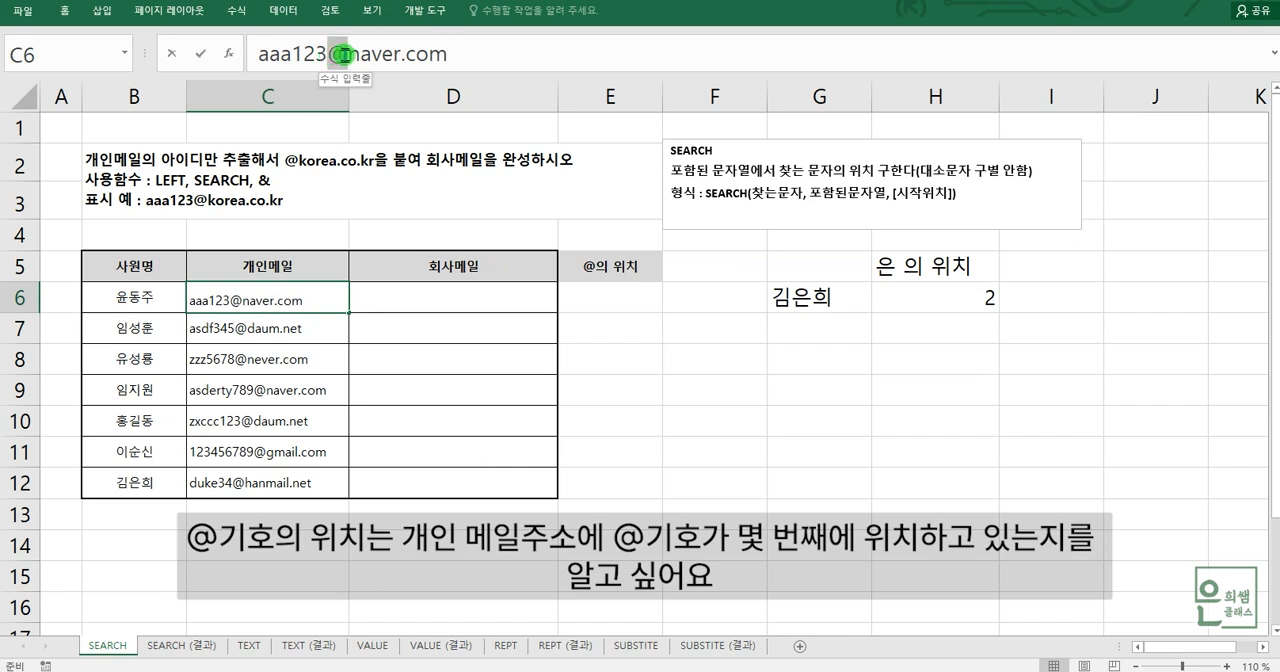
left_click(340, 54)
left_click_drag(327, 56, 338, 58)
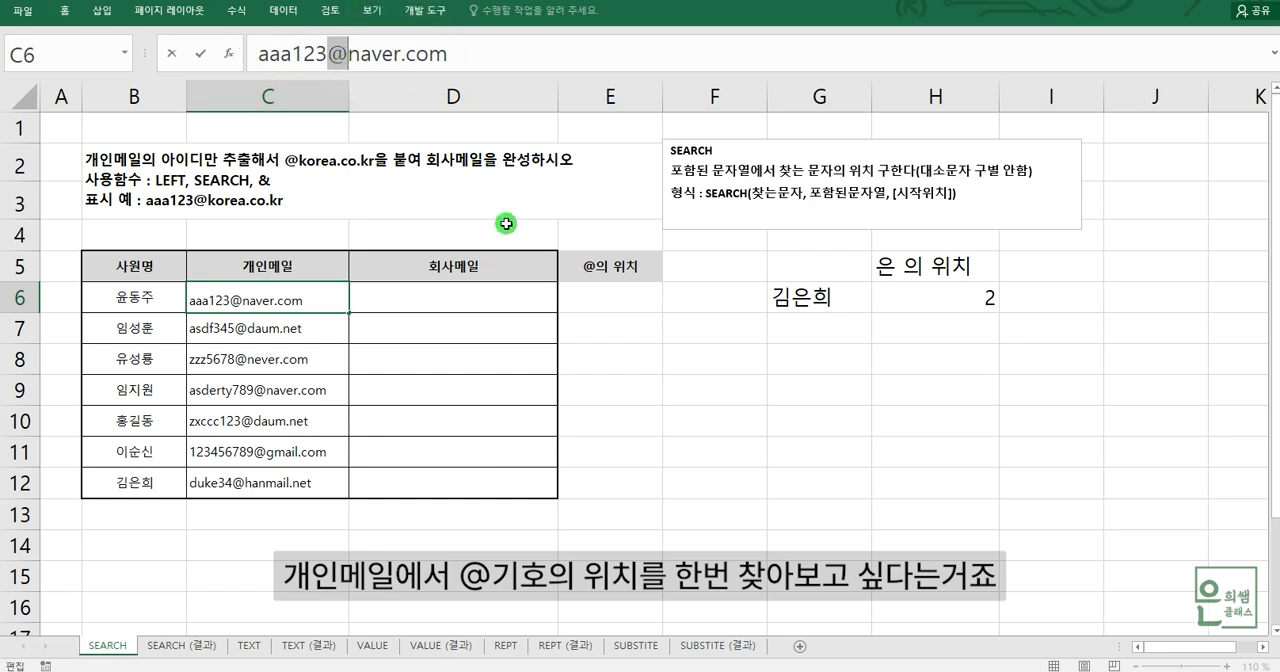
left_click(655, 300)
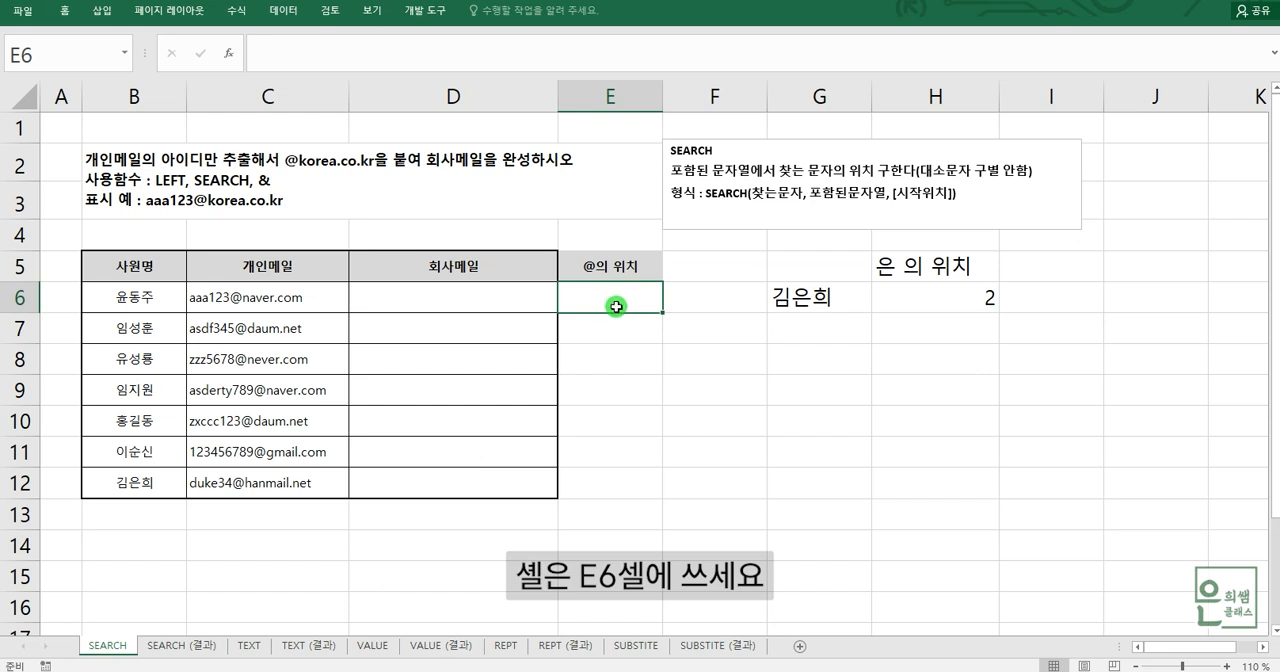
left_click(276, 301)
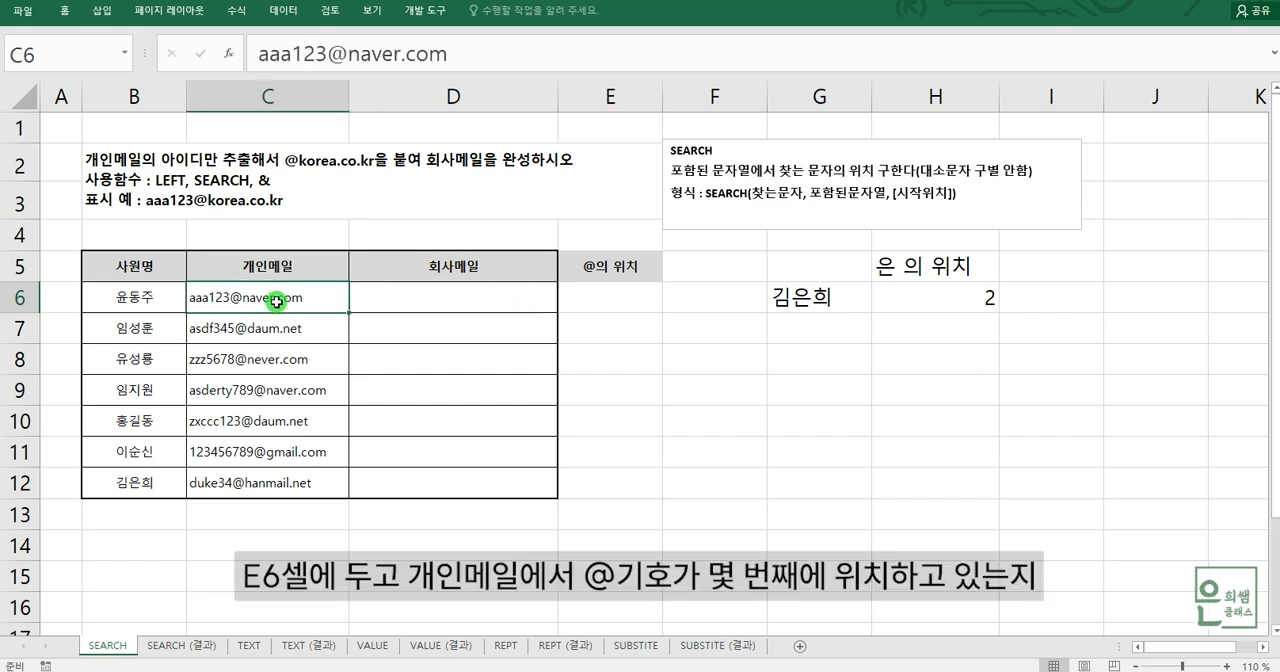
left_click(329, 54)
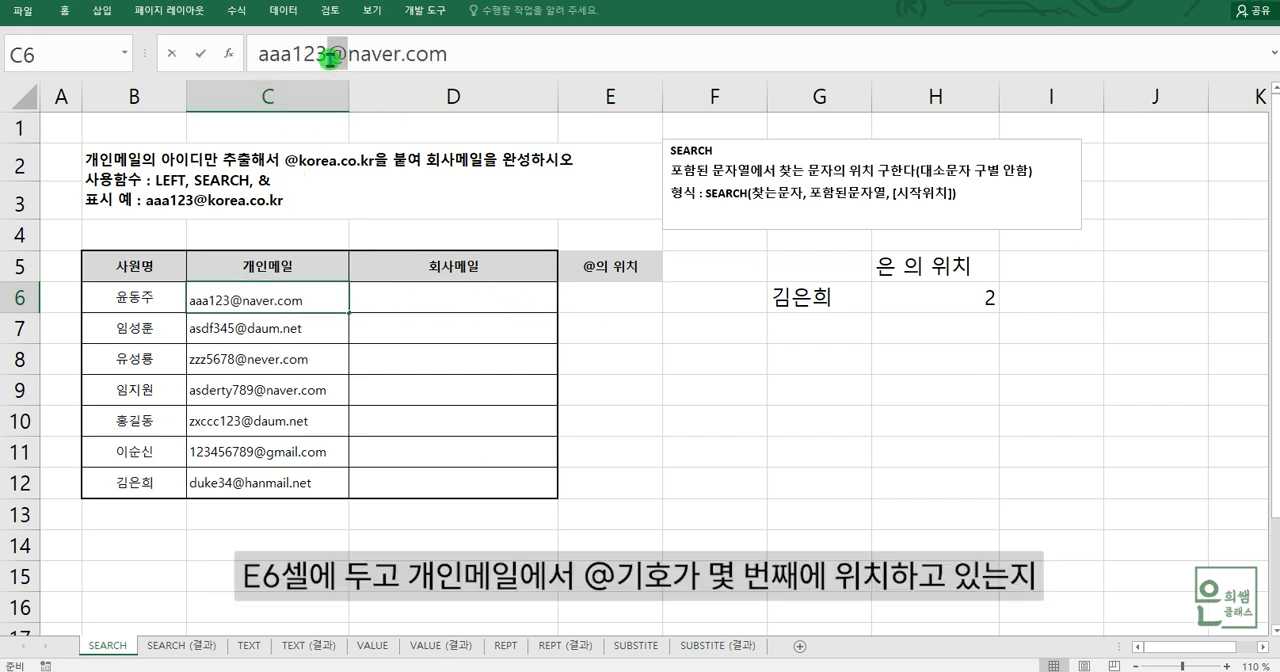
- Enter the formula =SEARCH("@",C6) in cell E6 to find the @ sign's position in the first personal e-mail
left_click(652, 306)
type("=ㄴㄷ")
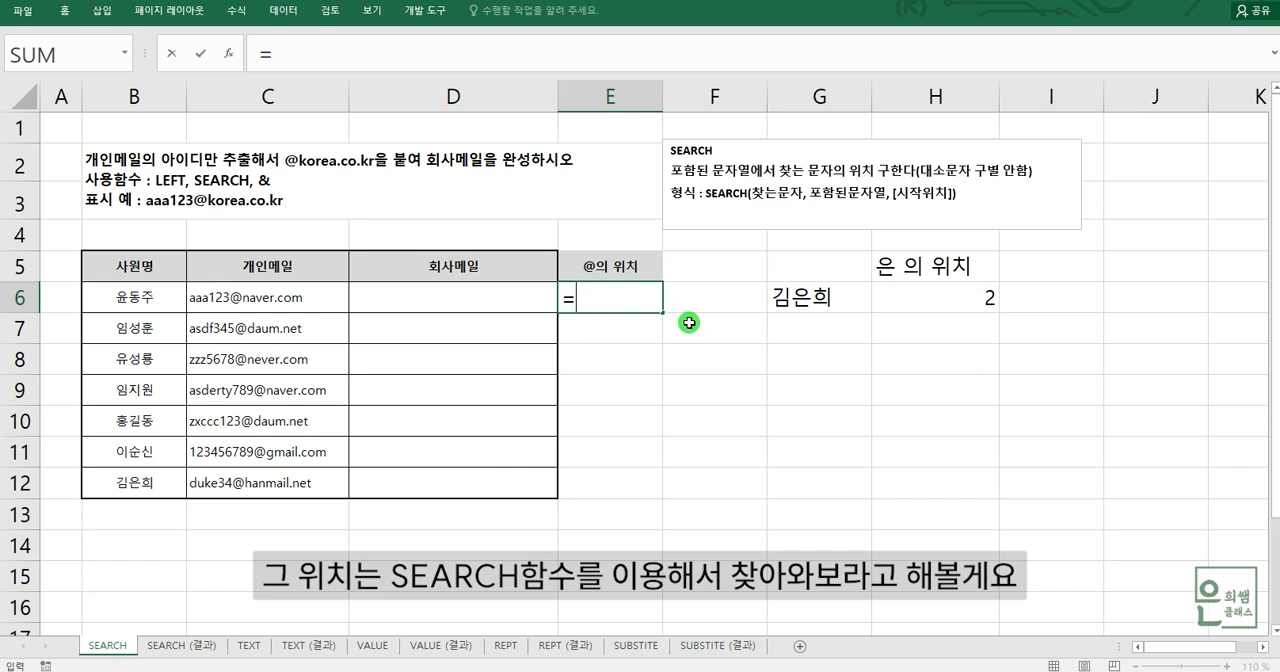
type("SE")
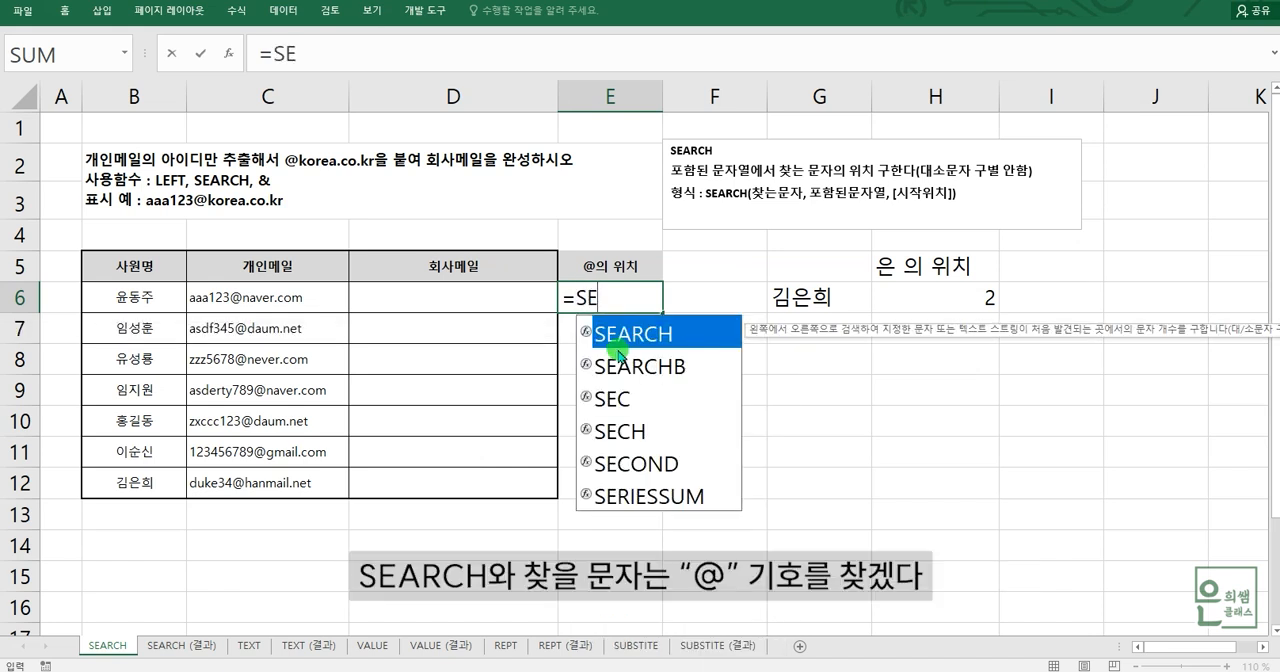
double_click(614, 334)
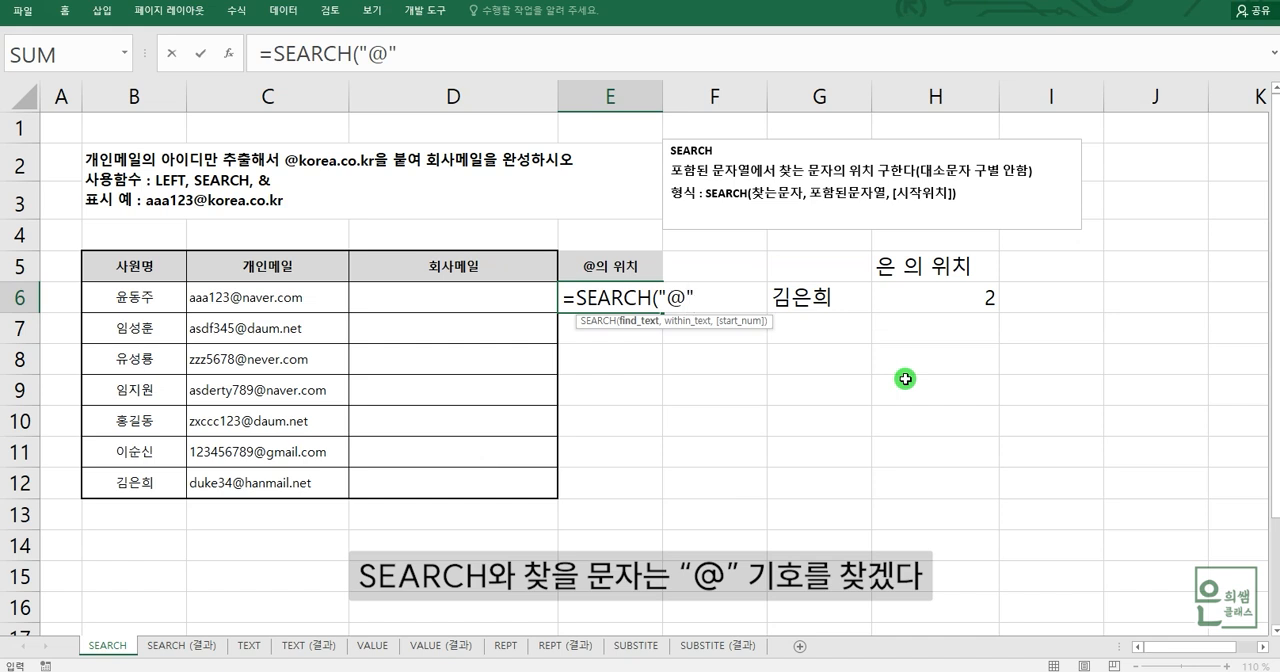
type(",")
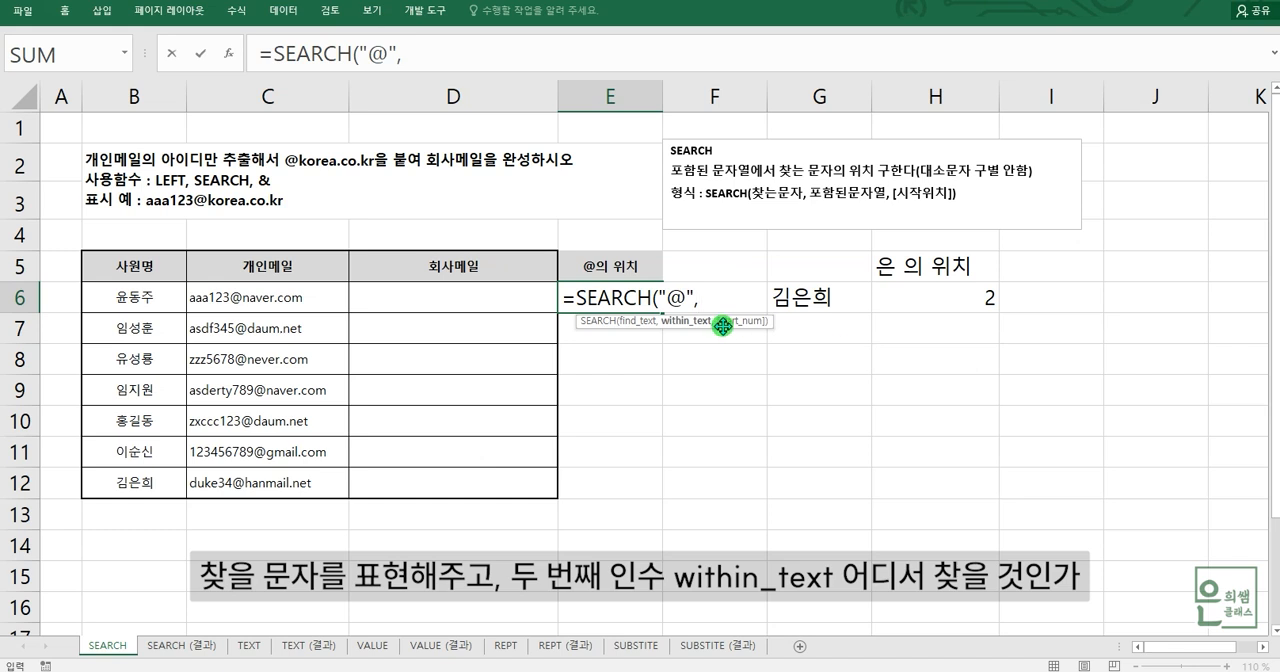
left_click(290, 300)
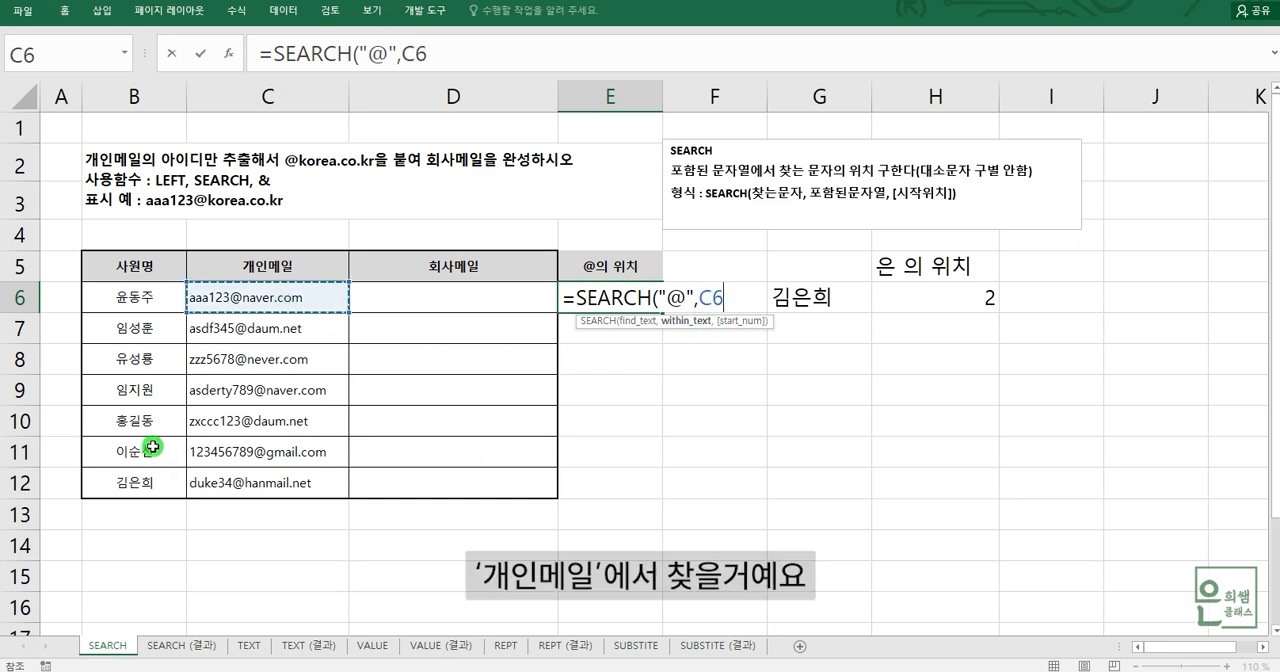
type(")")
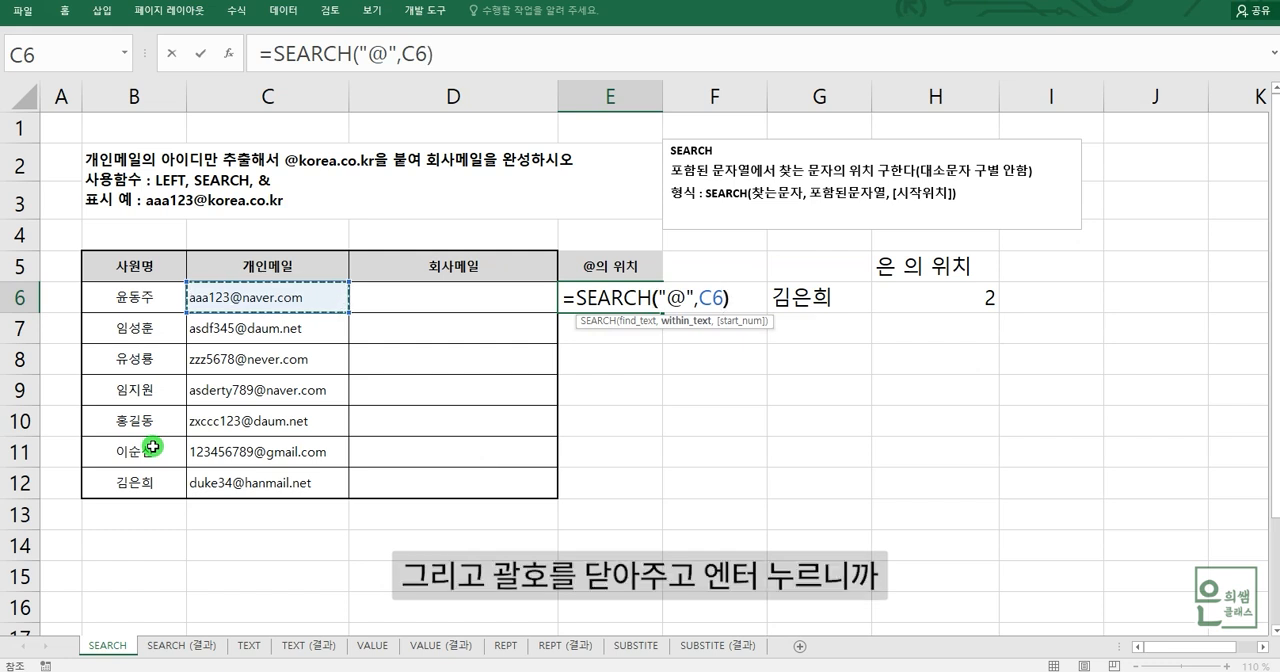
key("Return")
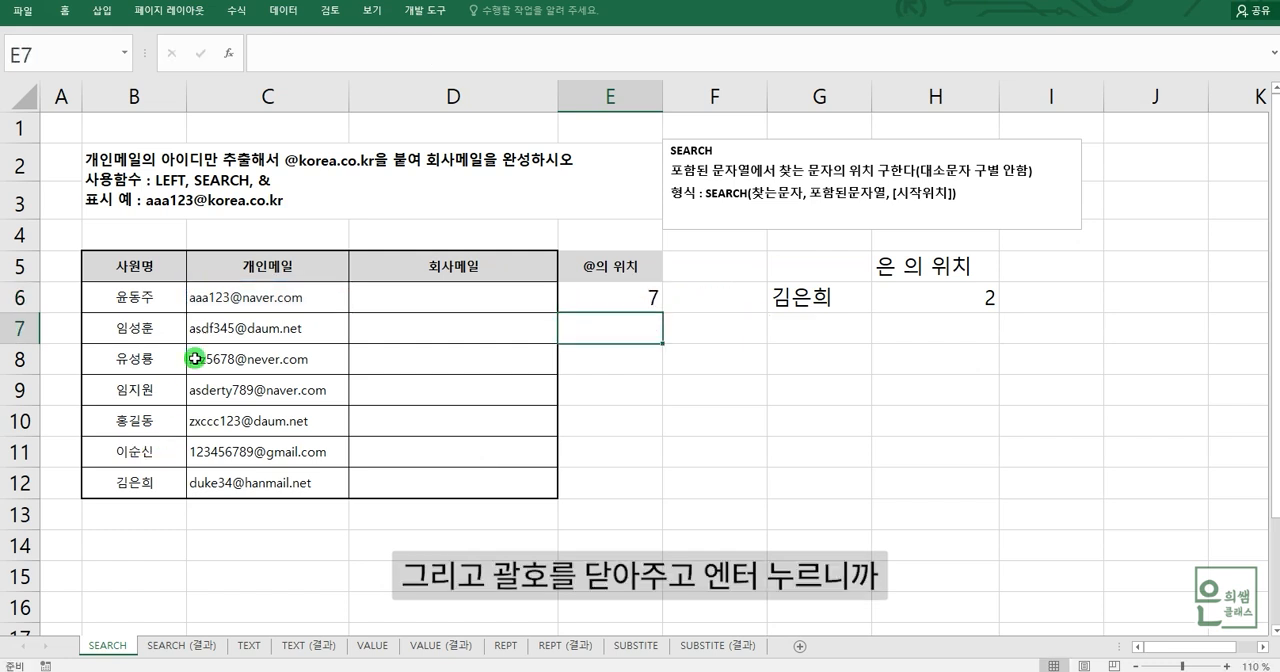
- Count the characters in C6 from its start through the @ sign and compare with the result in E6
left_click(292, 308)
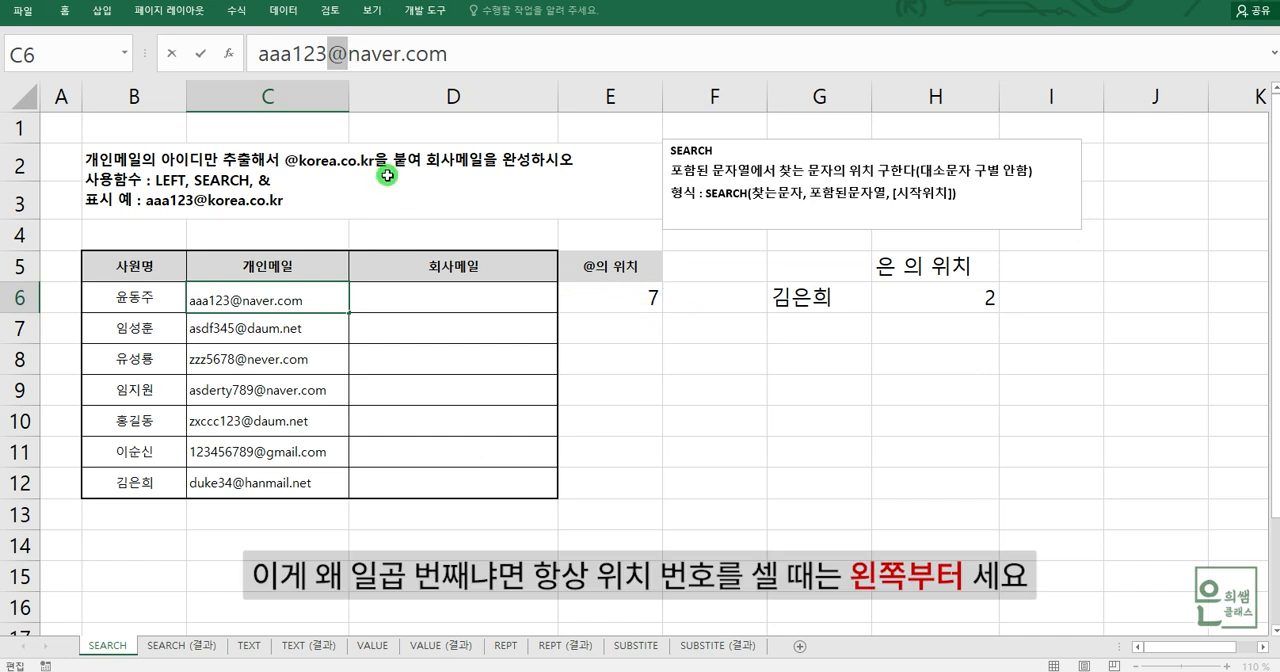
left_click_drag(257, 57, 341, 56)
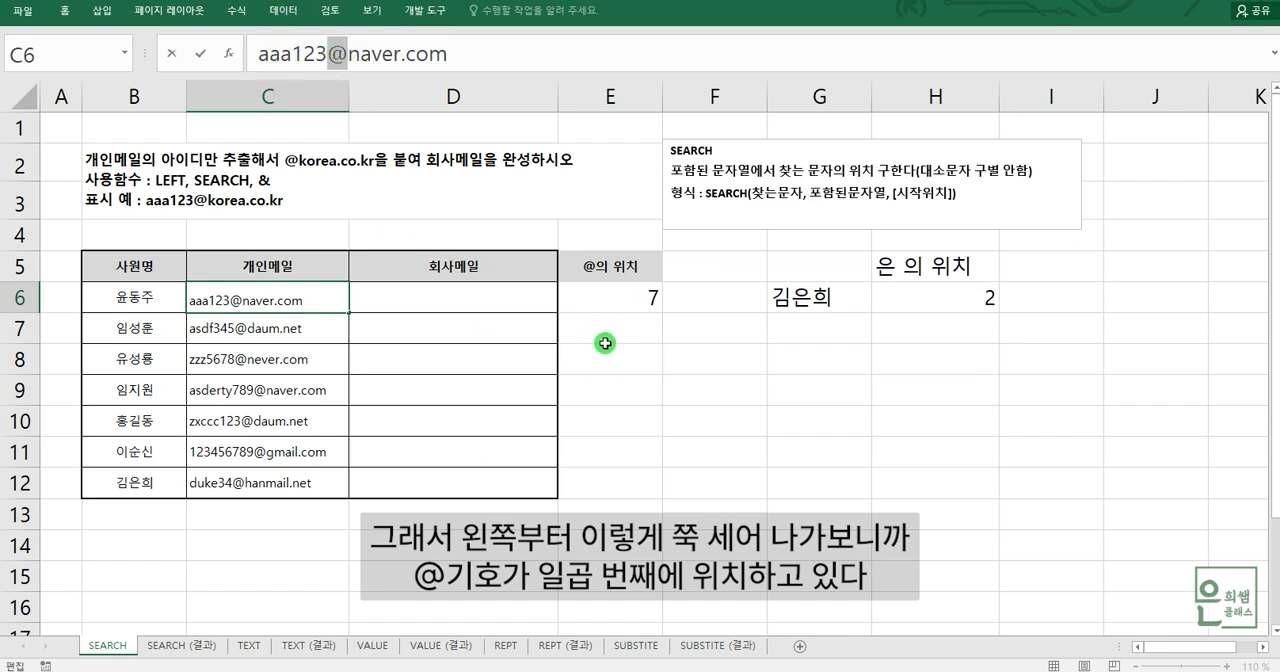
left_click(617, 304)
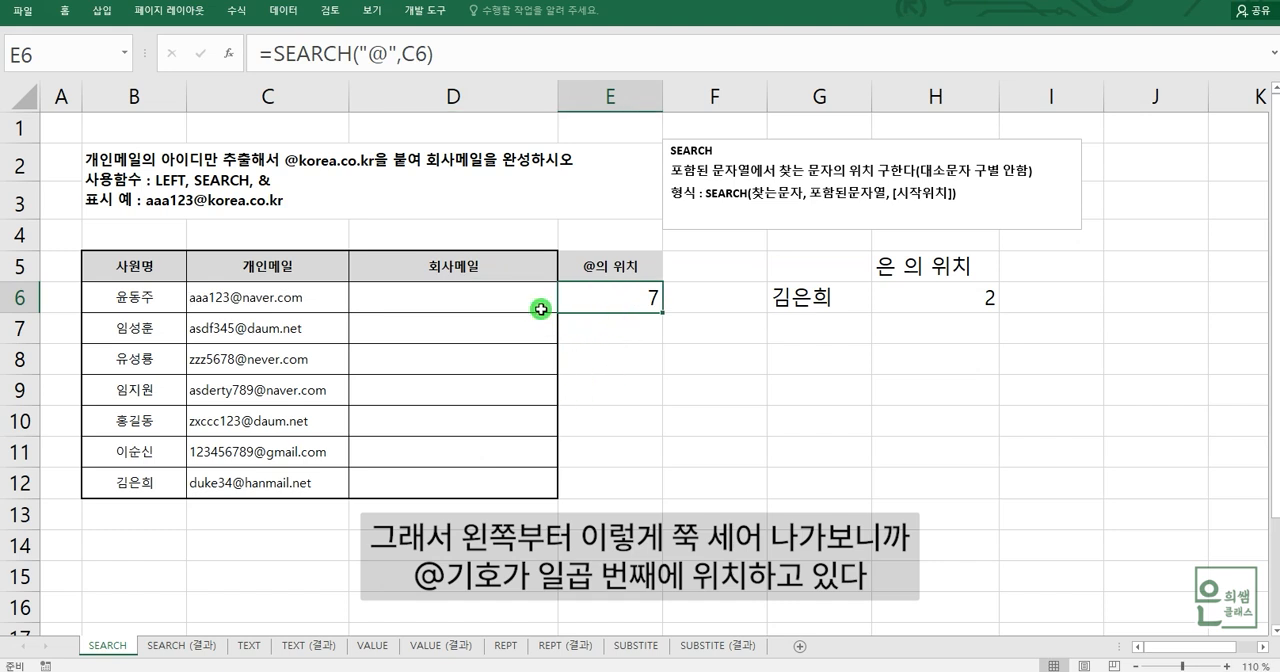
- Fill the SEARCH formula from E6 down through E12 and check the resulting @ positions against the personal e-mails in column C
left_click_drag(664, 314, 657, 494)
left_click(237, 329)
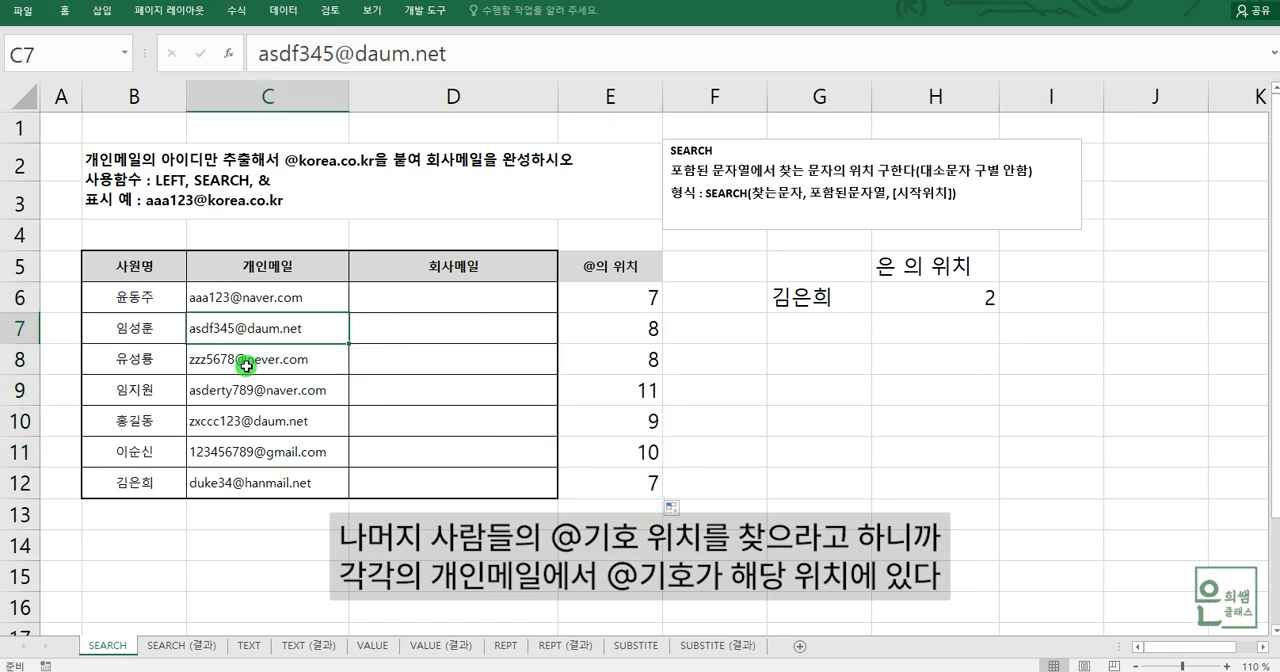
left_click(246, 366)
left_click(250, 385)
left_click(255, 420)
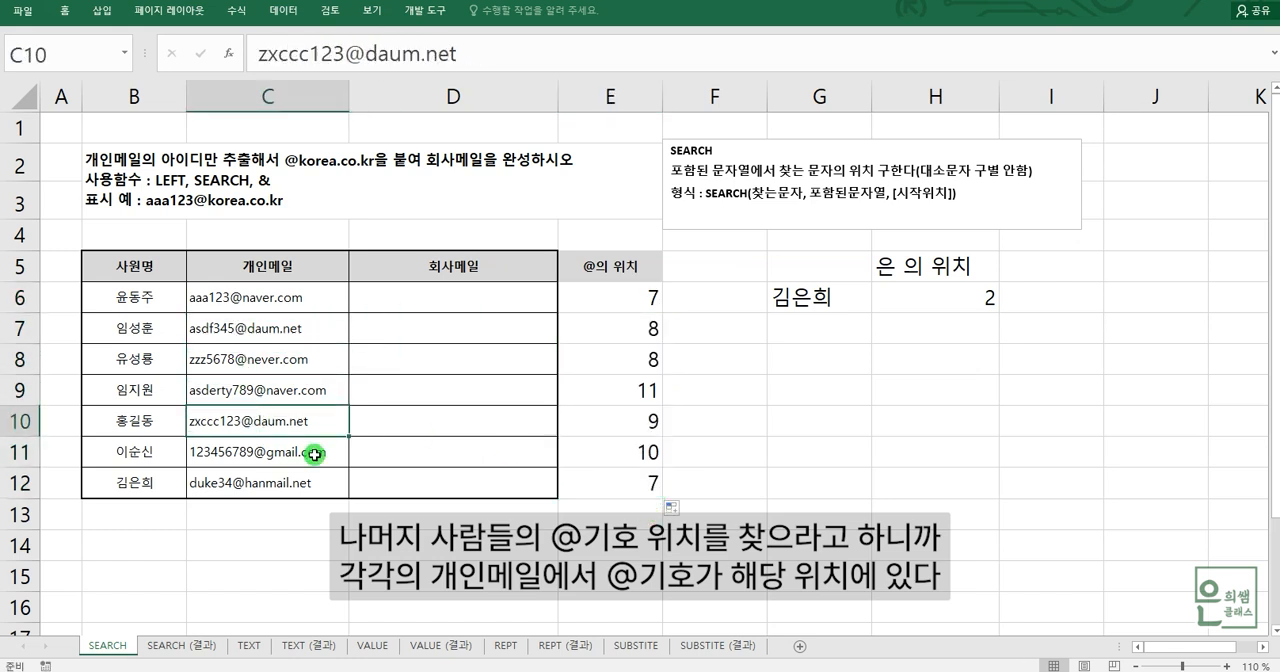
left_click(629, 430)
left_click(640, 452)
left_click(640, 483)
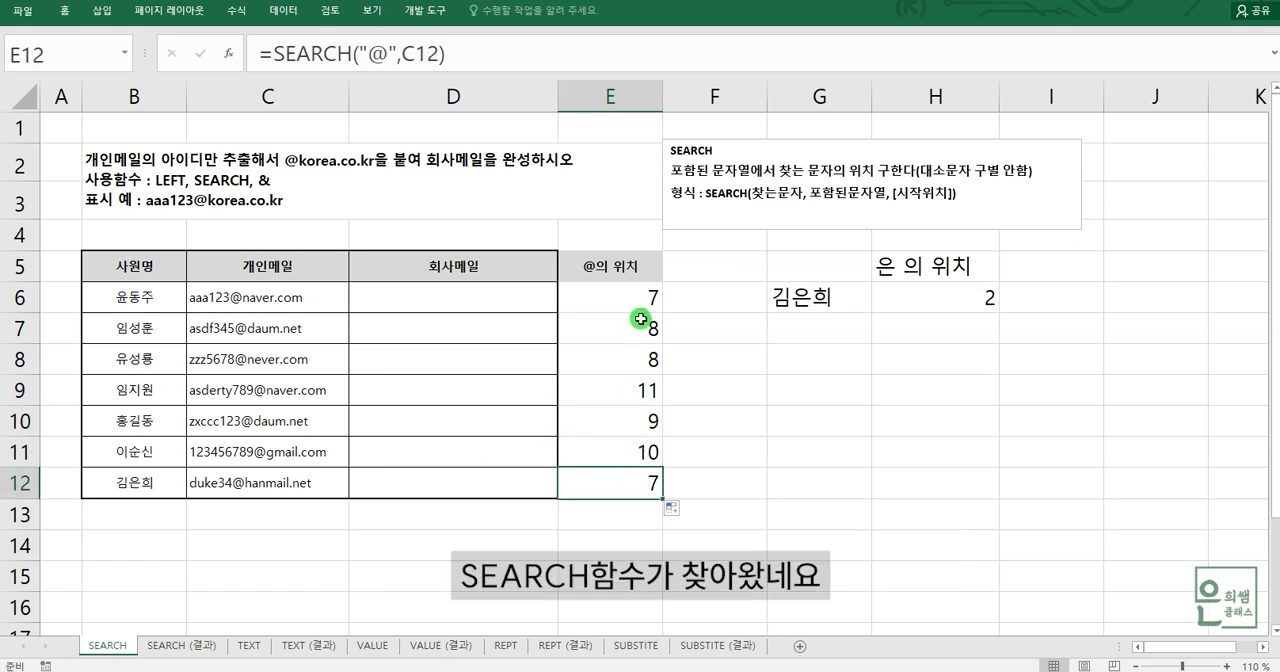
left_click(639, 300)
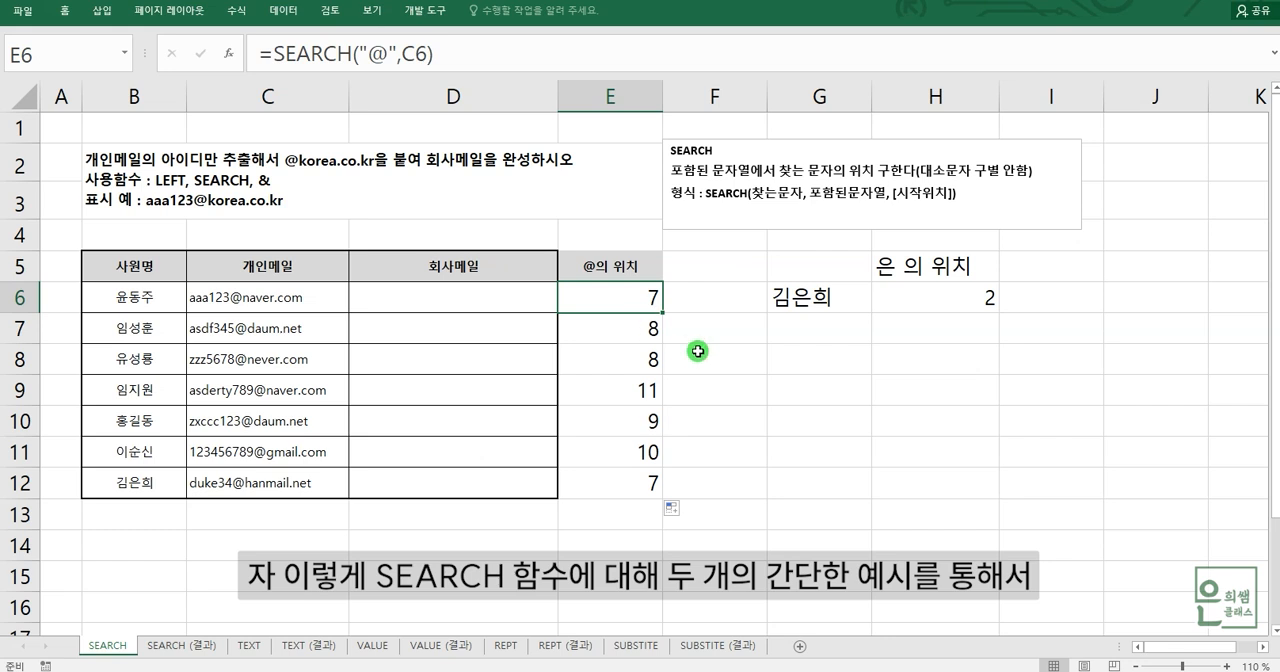
left_click(924, 301)
left_click(631, 304)
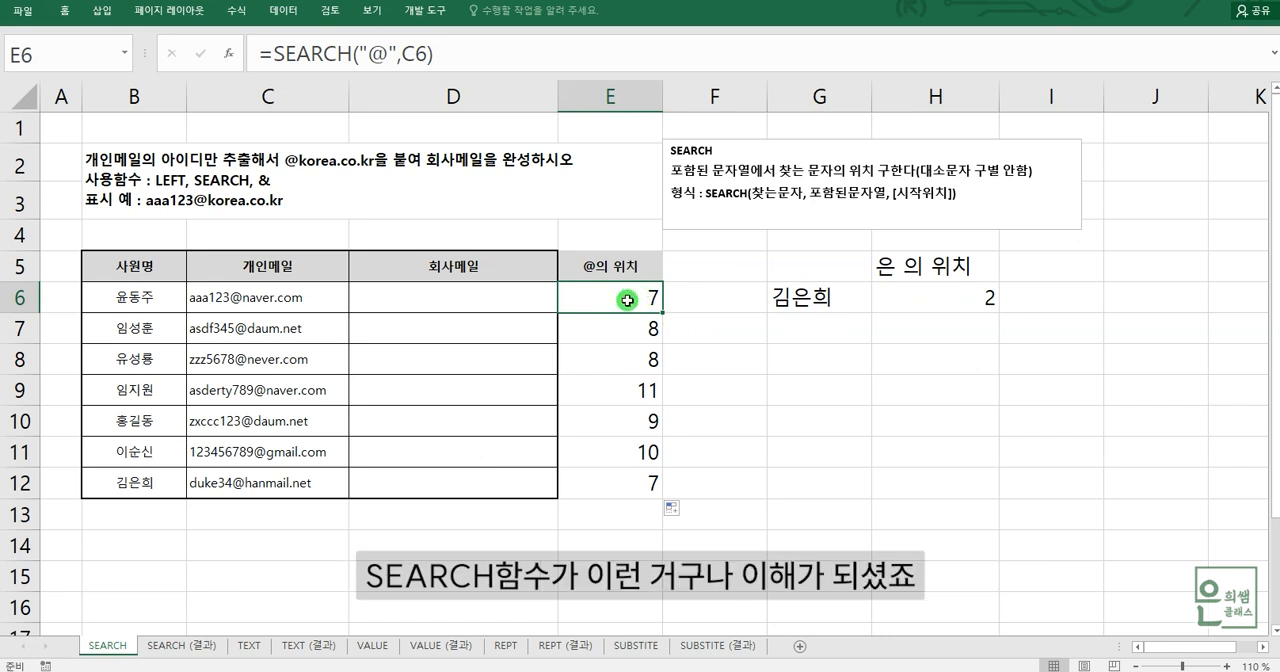
- Examine the ID part before the @ sign in the C6 address and count its characters from the left
left_click(401, 310)
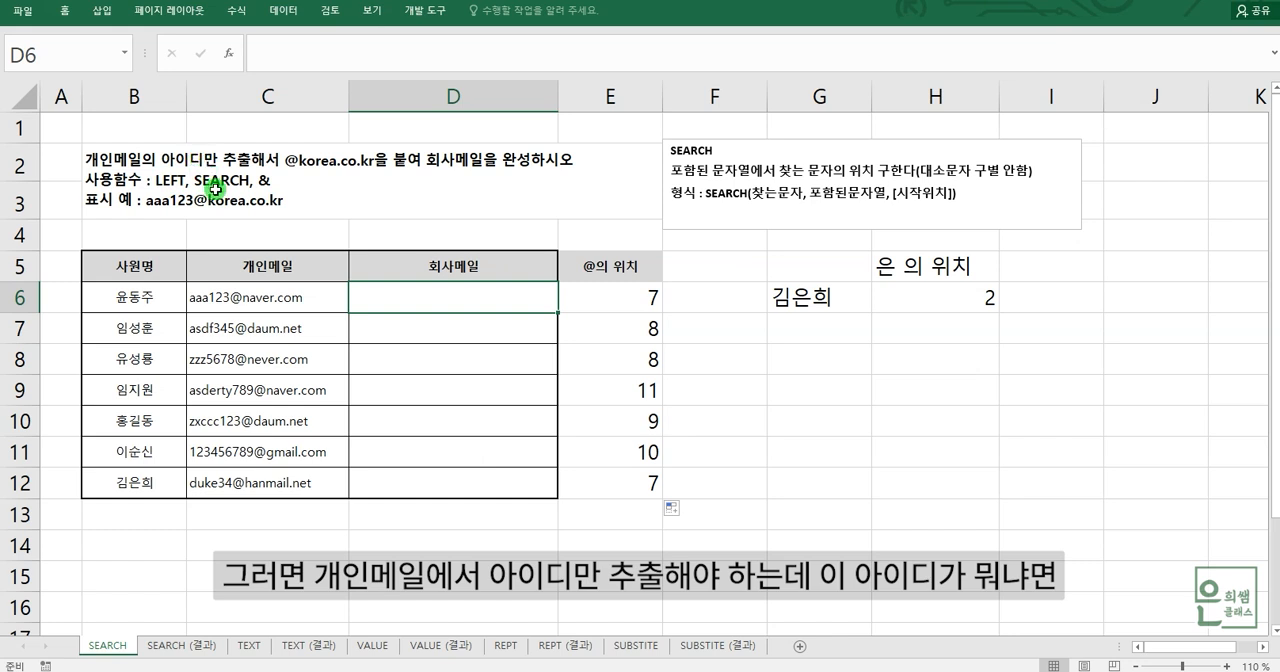
left_click(280, 299)
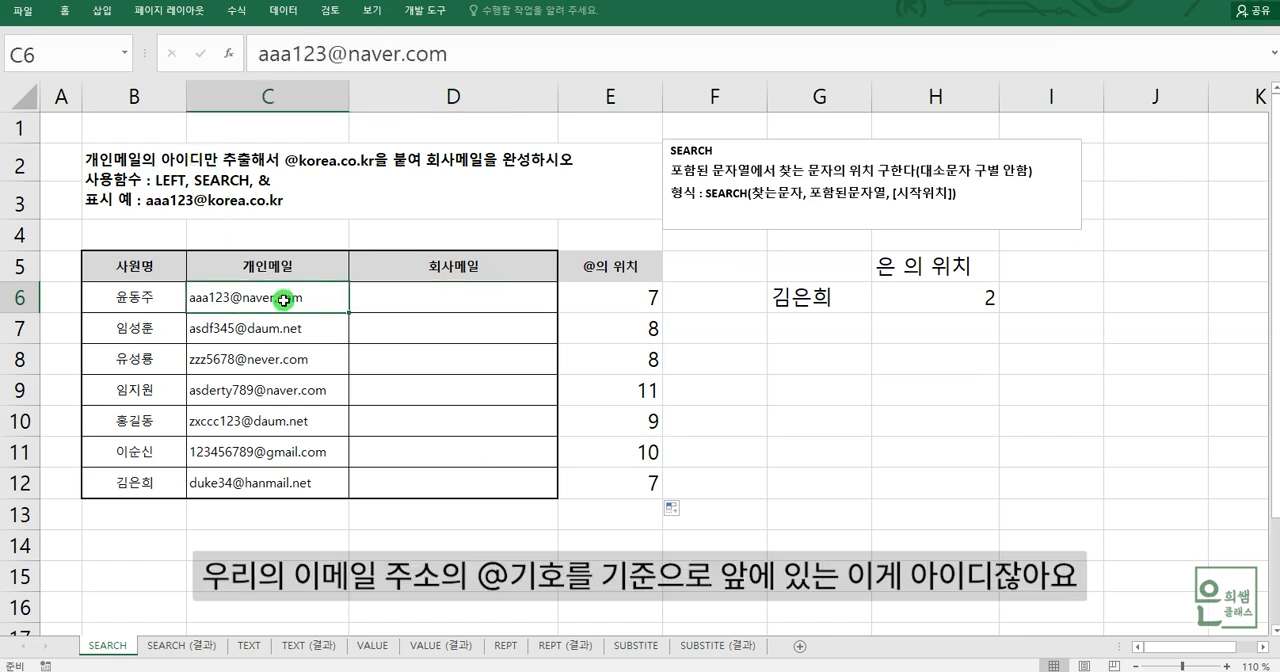
left_click(284, 418)
left_click(303, 299)
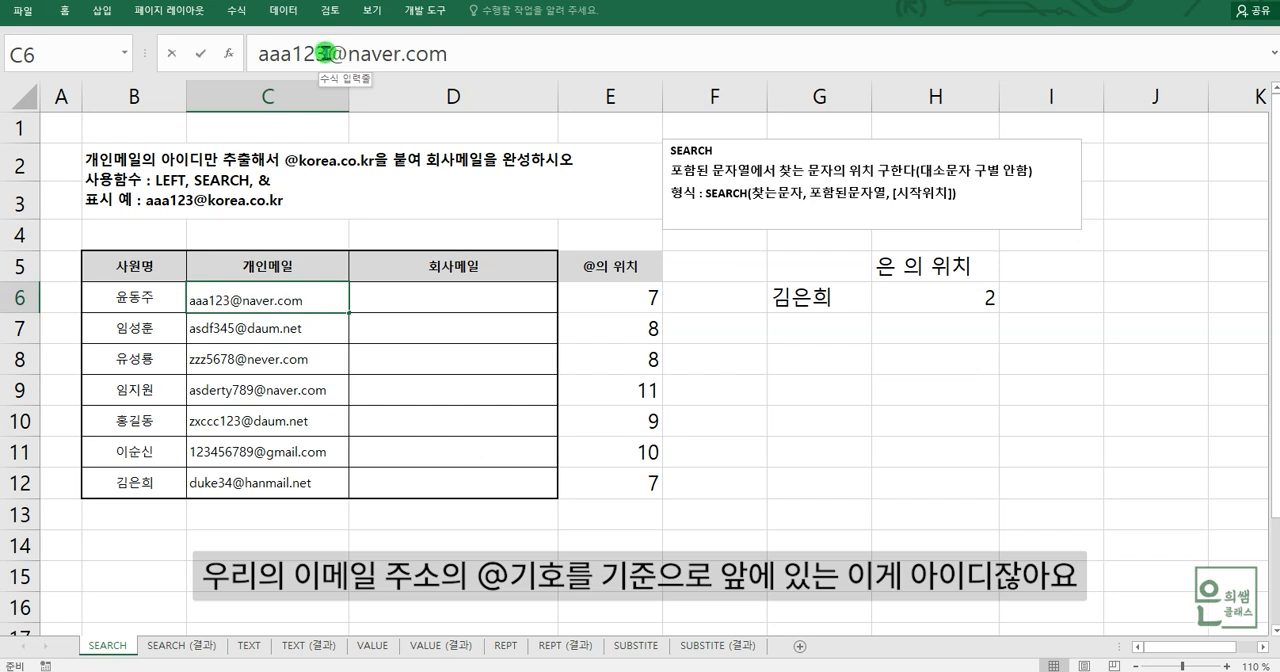
left_click_drag(325, 52, 254, 50)
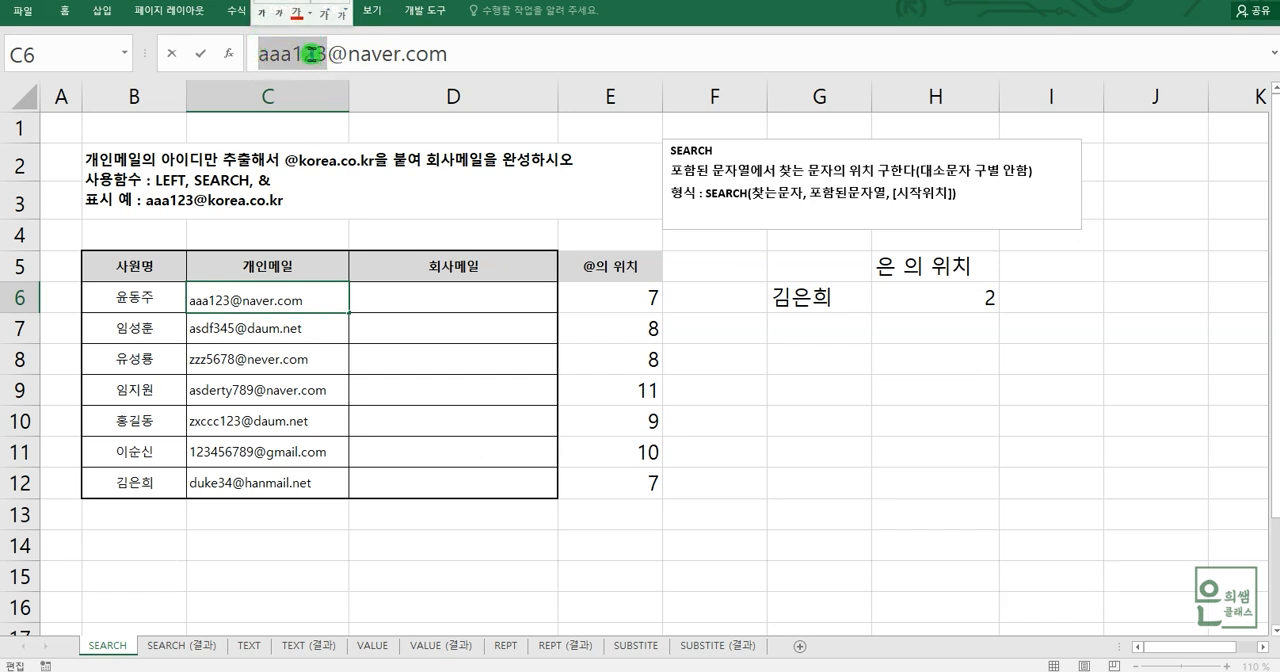
left_click(291, 322)
left_click(257, 294)
left_click(260, 56)
left_click_drag(284, 57, 323, 56)
left_click(258, 56)
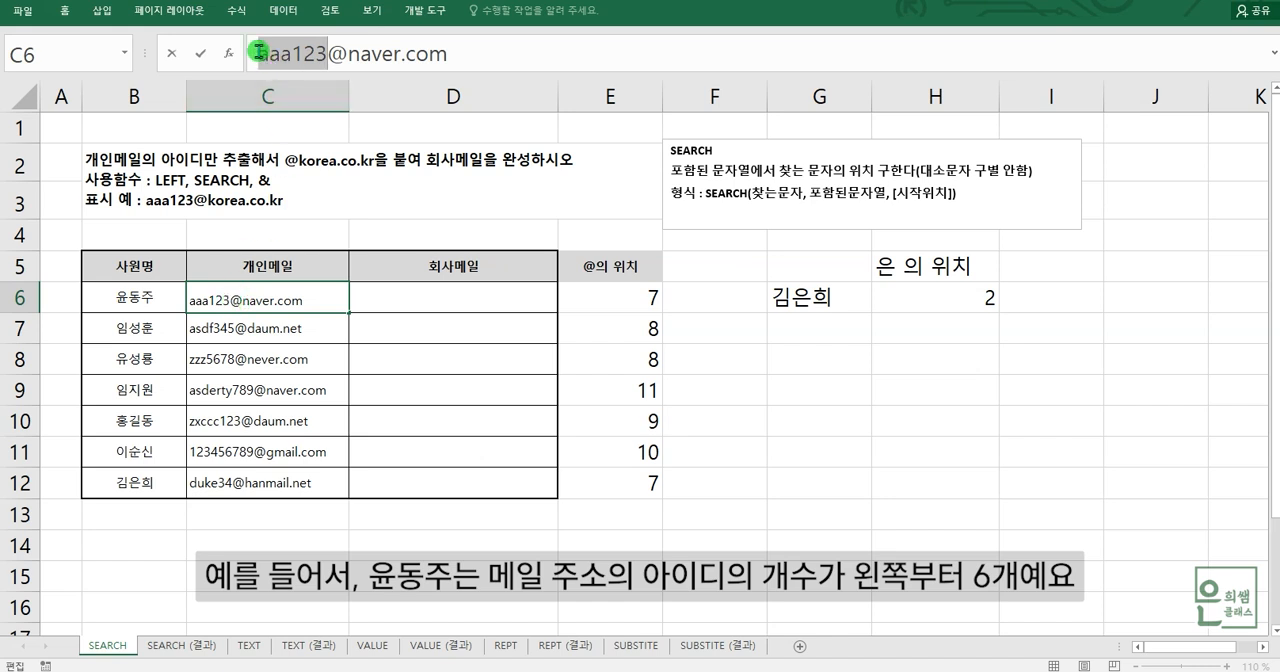
- Enter the note 왼쪽부터 6개 in cell D6 as the number of characters to read for the first ID
left_click(404, 300)
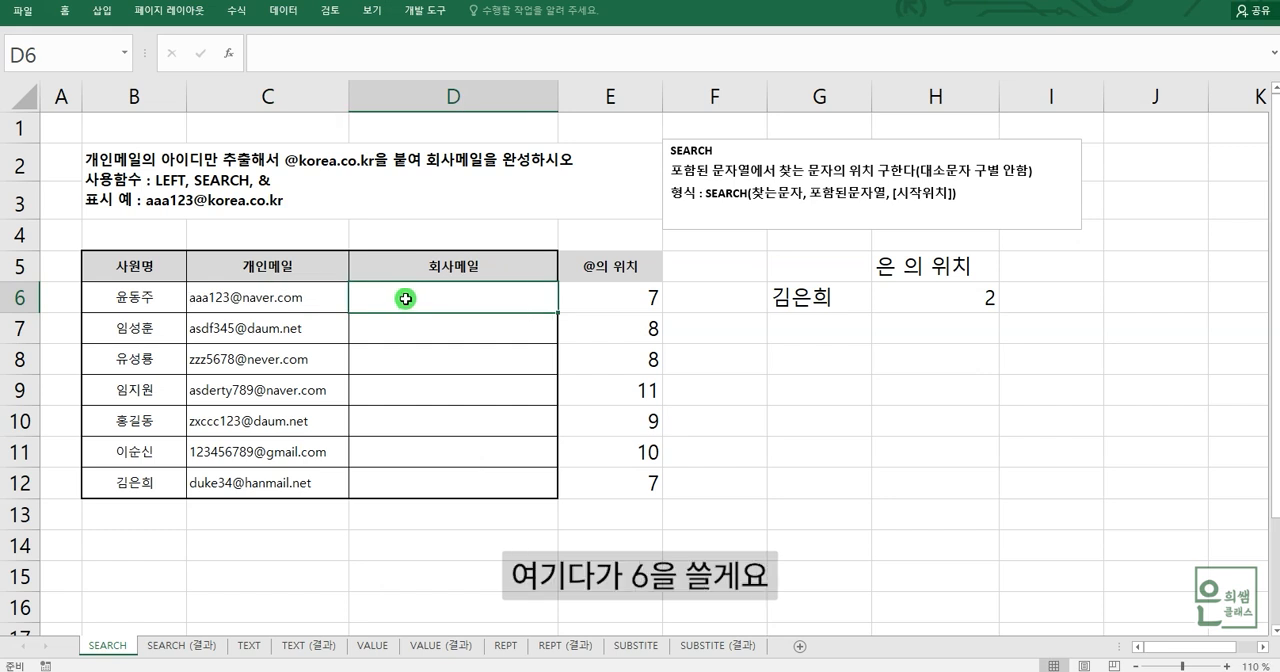
type("6")
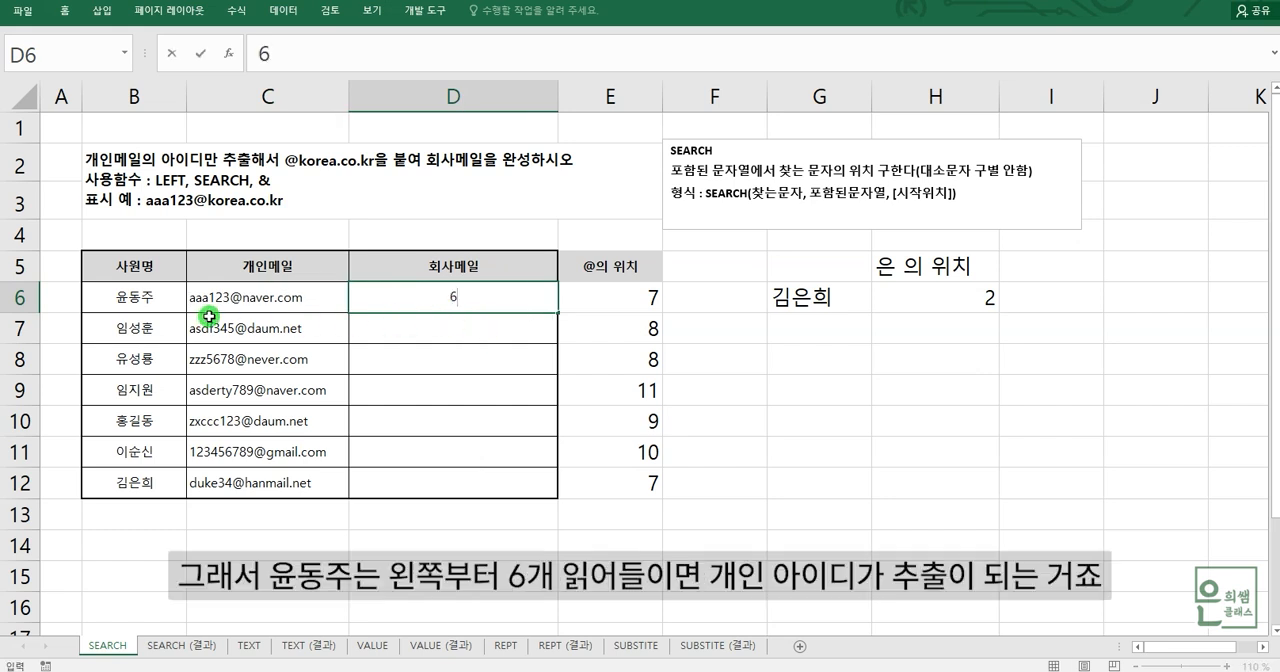
left_click(476, 298)
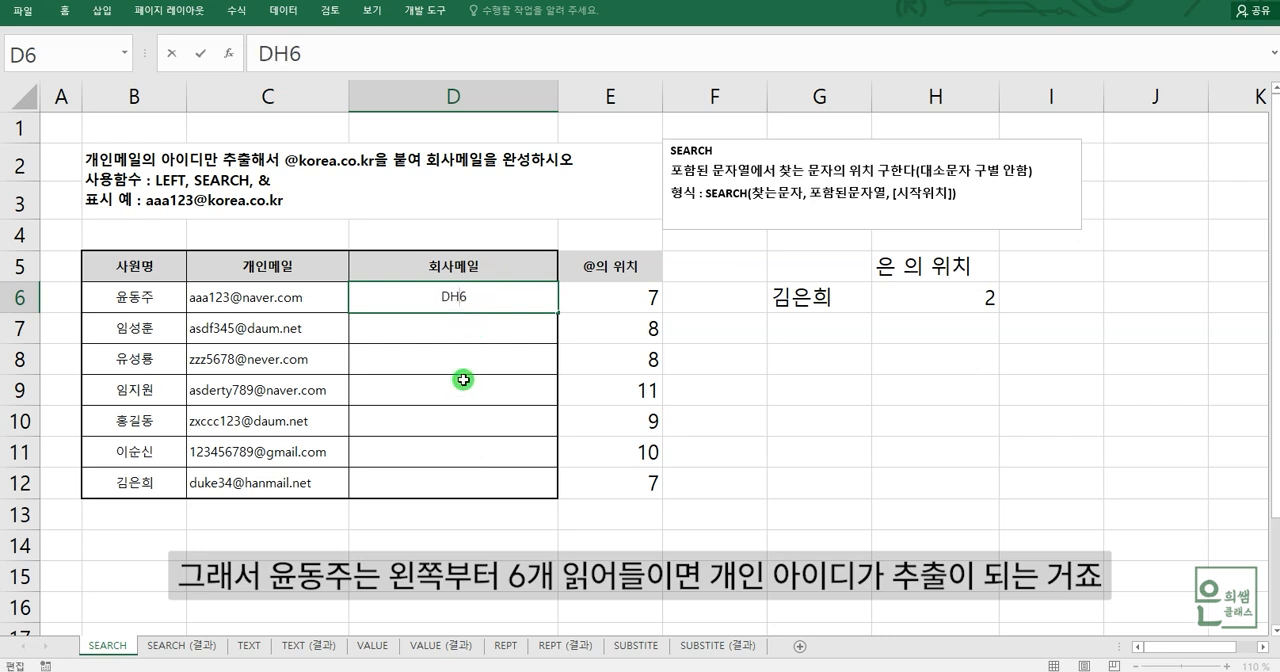
type("왼족부")
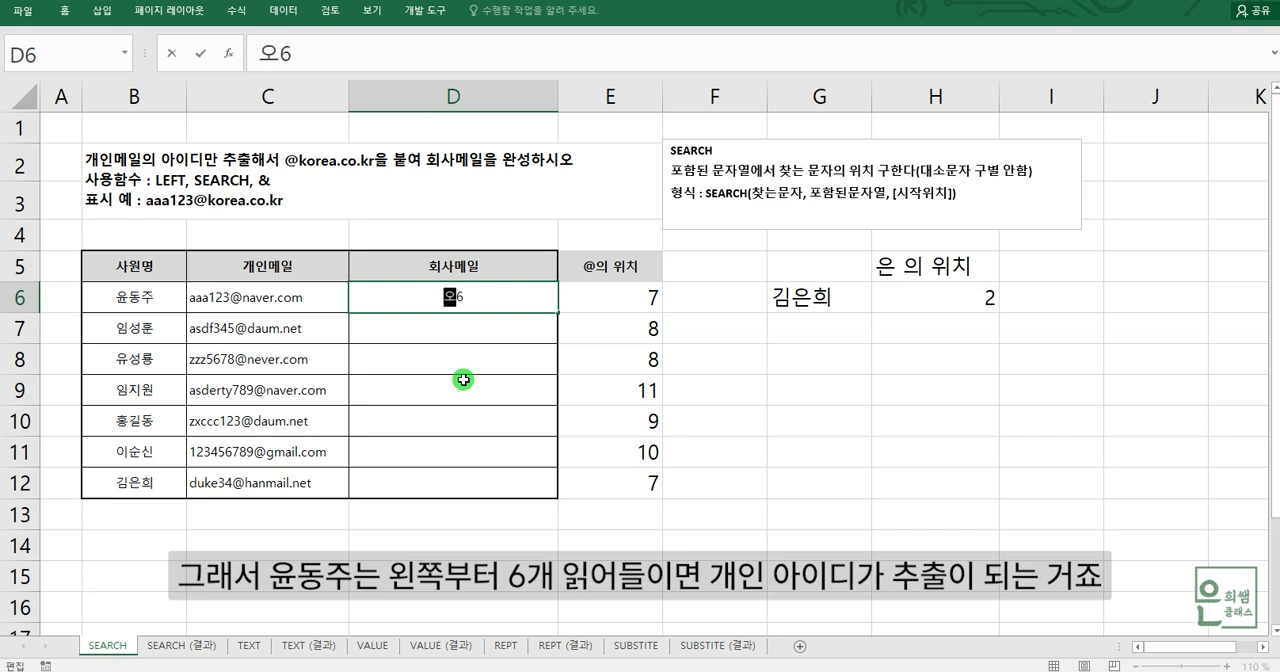
type("터")
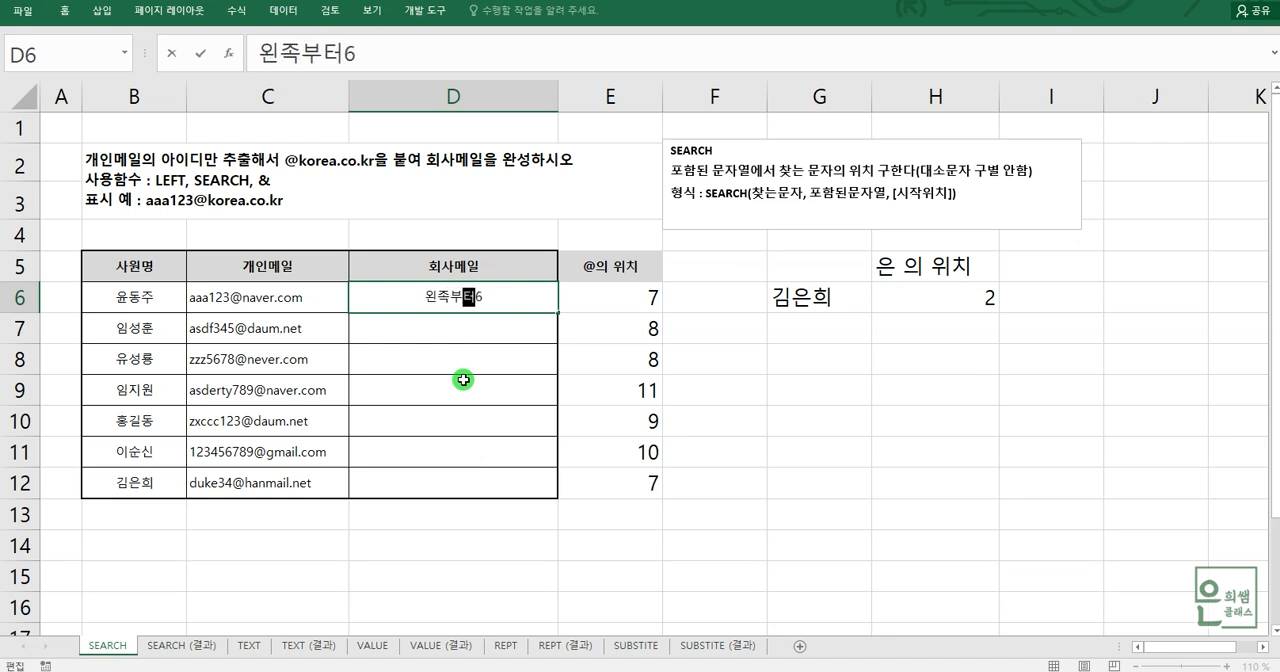
key("Left")
key("Left")
key("Left")
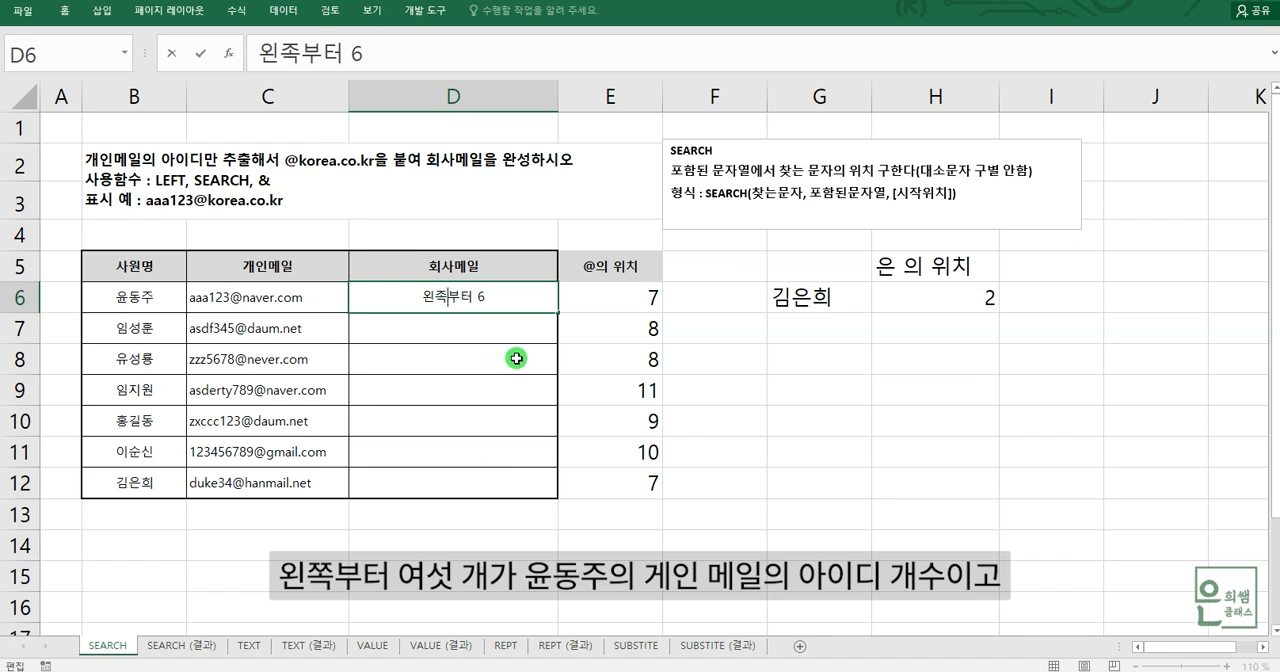
key("BackSpace")
type("ㅉ")
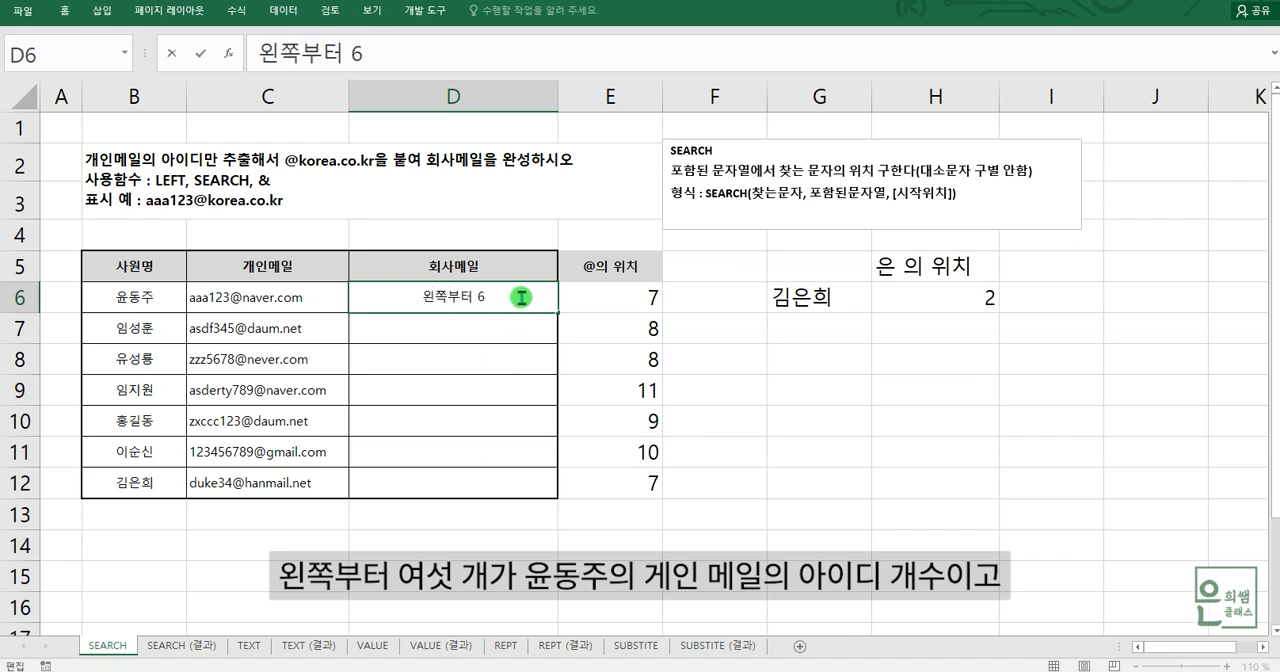
type("ㄱ")
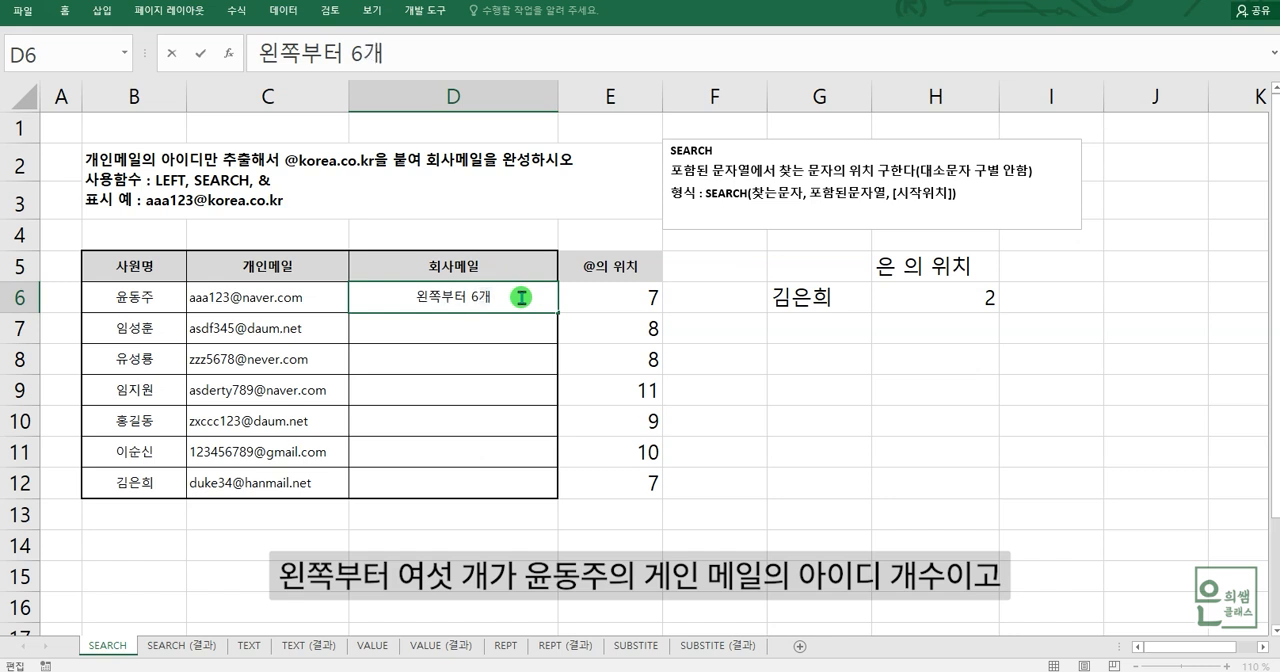
- Count the ID characters in C7 and fill the D6 note down one row so that D7 reads 왼쪽부터 7개
left_click(290, 339)
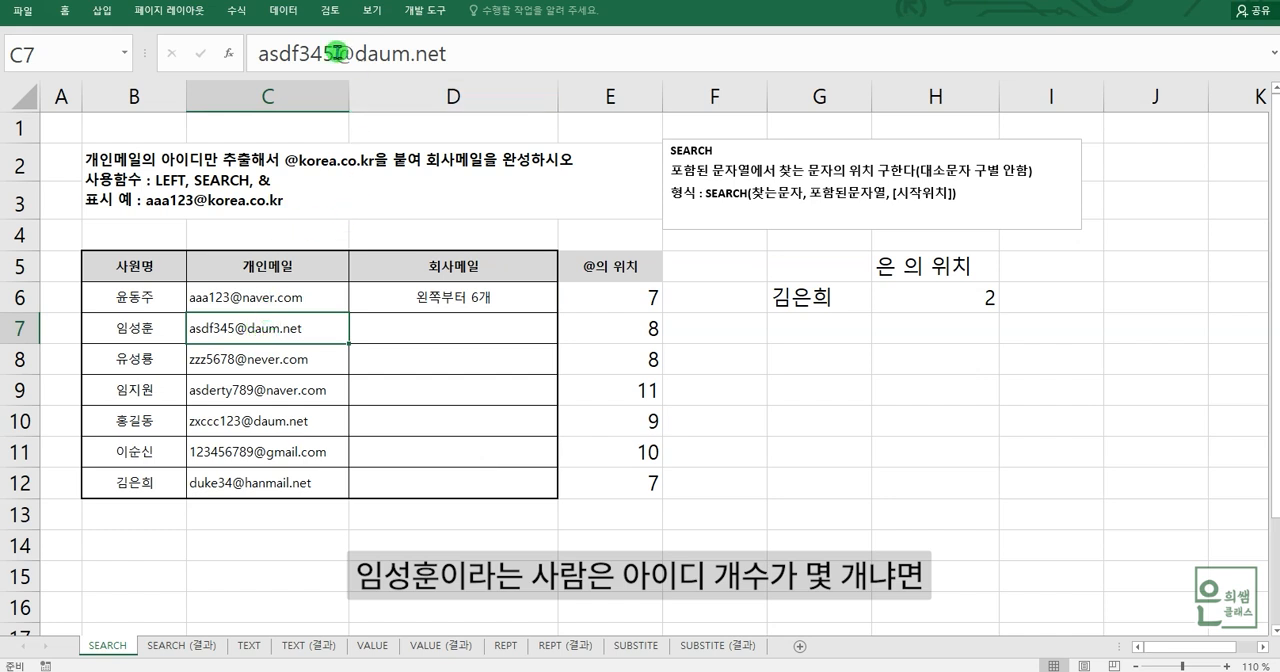
left_click_drag(259, 53, 337, 52)
left_click(534, 320)
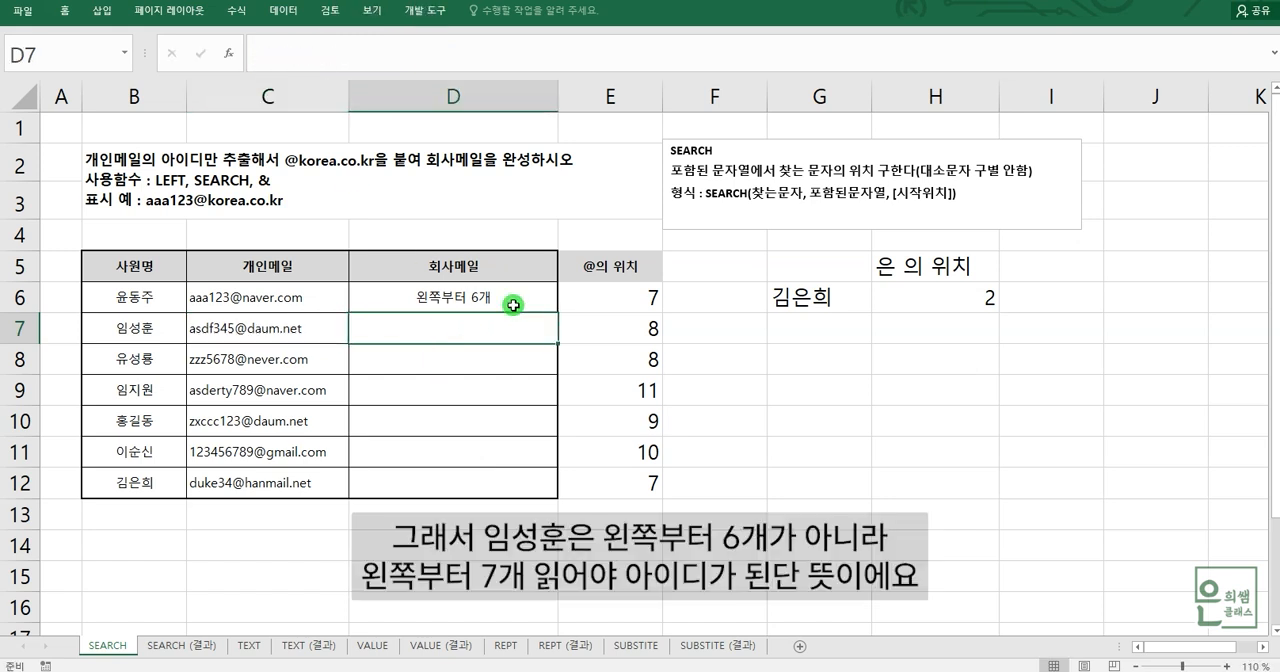
left_click(530, 303)
left_click_drag(554, 317, 448, 345)
left_click(448, 331)
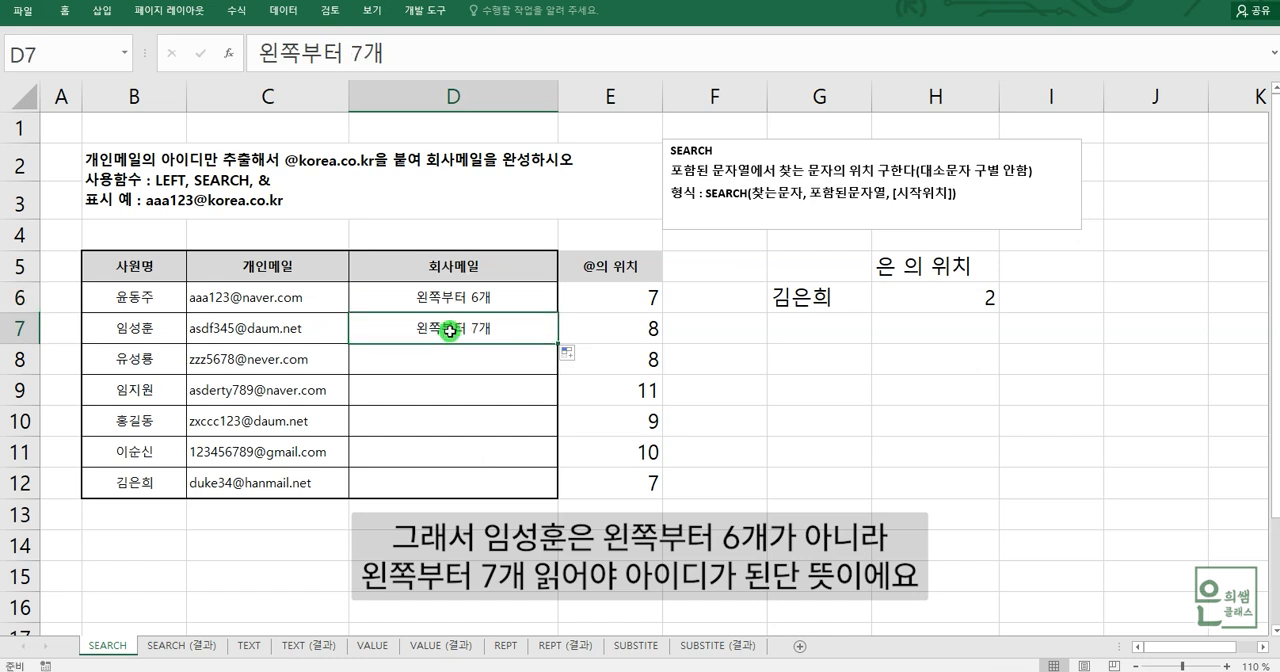
- Count the ID characters in C9, then copy the D7 note into D9 and change it to 왼쪽부터 10개
left_click(219, 328)
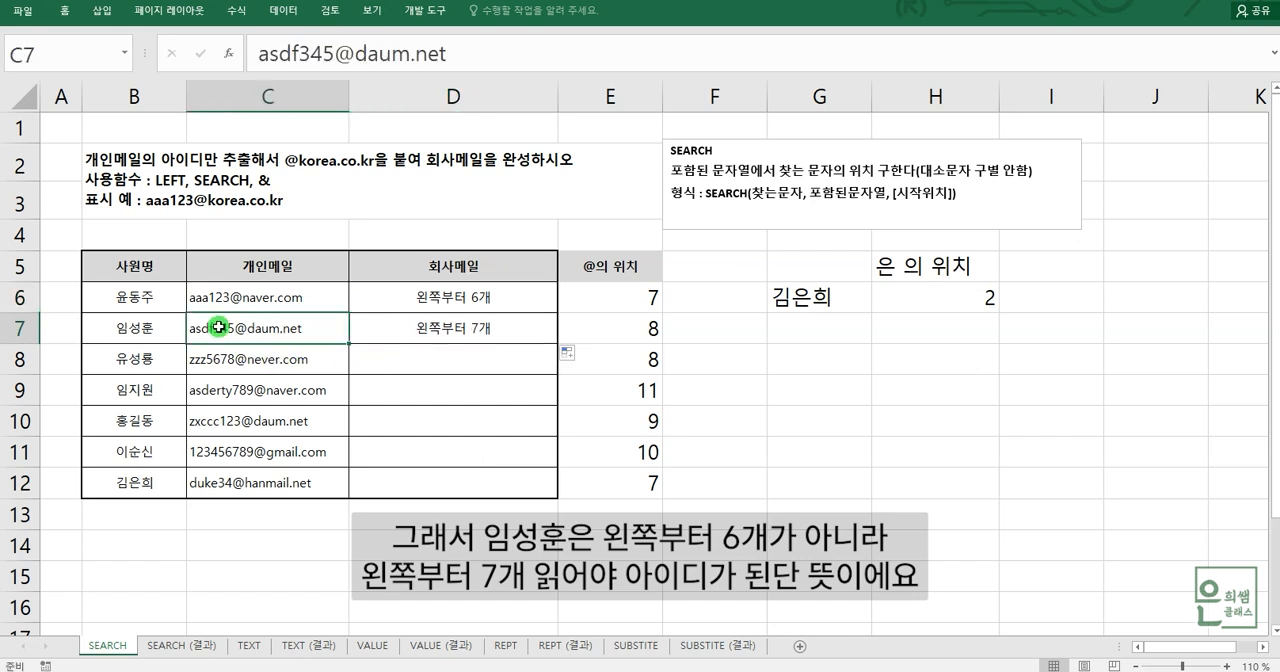
left_click(230, 390)
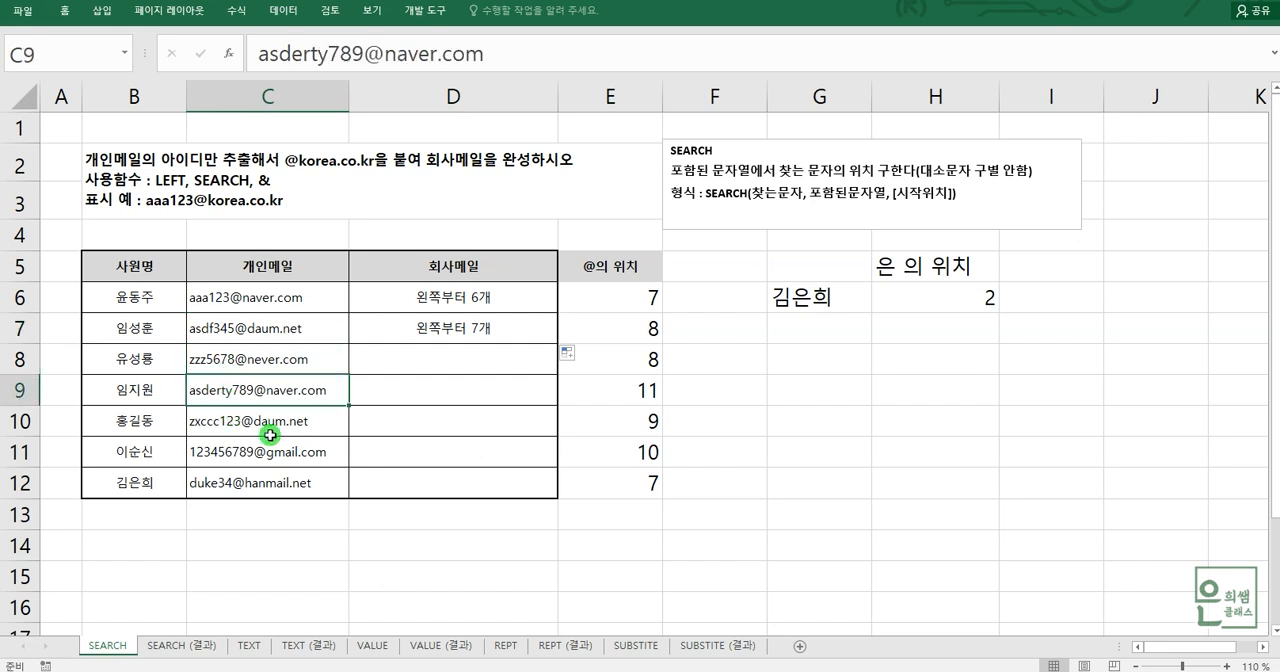
left_click_drag(261, 54, 305, 54)
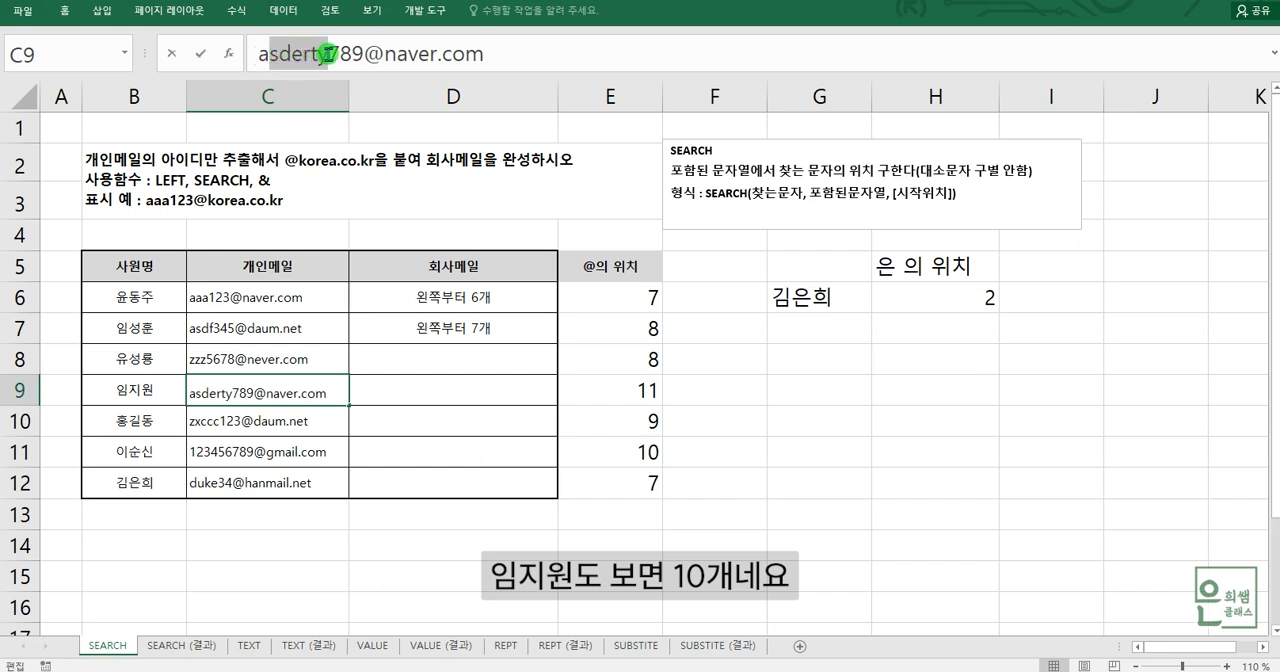
left_click_drag(341, 54, 362, 54)
left_click(445, 342)
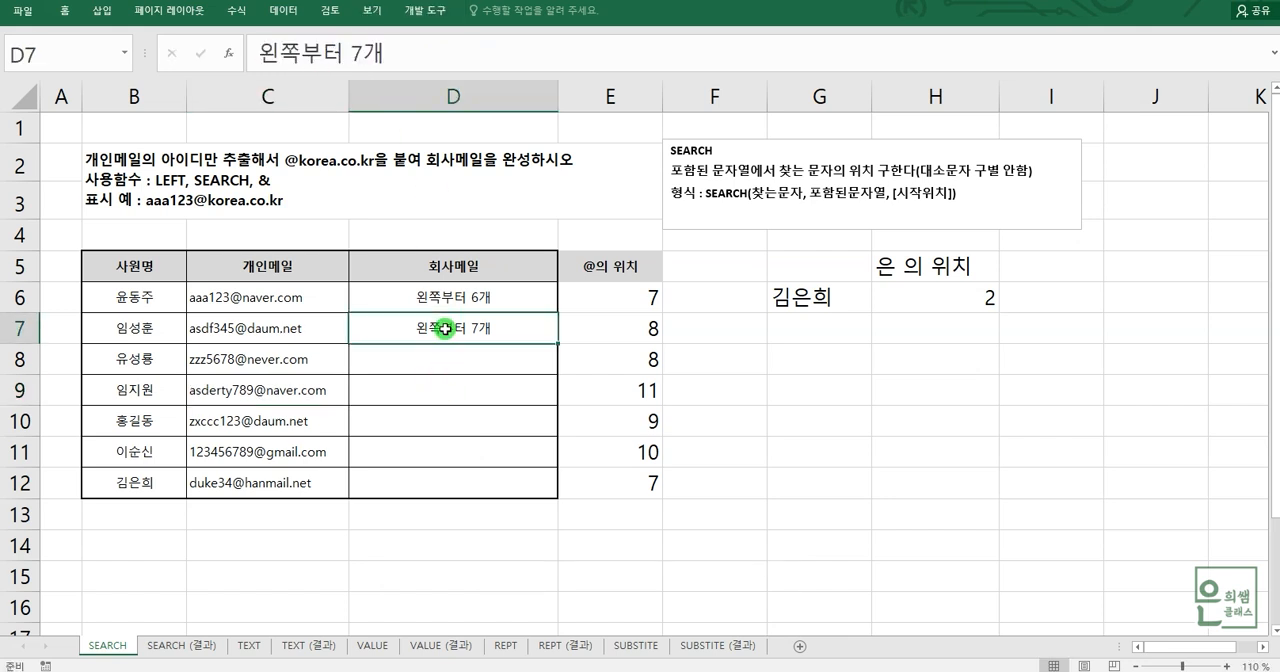
left_click_drag(424, 57, 209, 38)
key("ctrl+c")
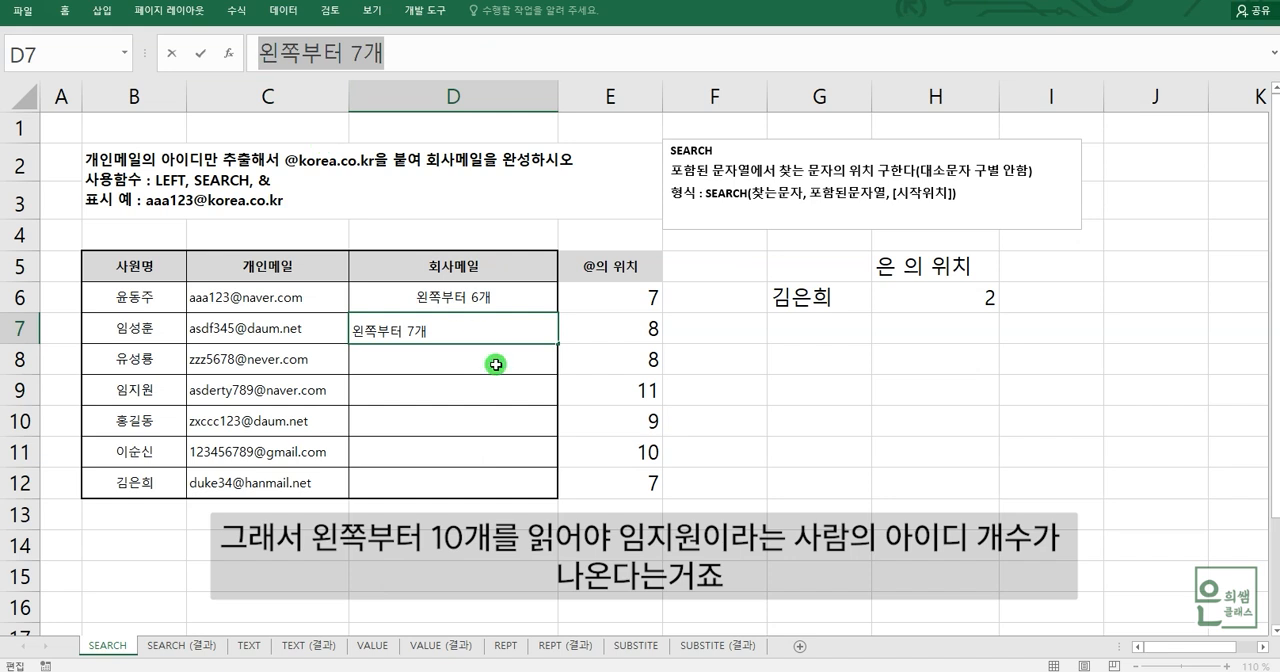
left_click(452, 388)
key("ctrl+v")
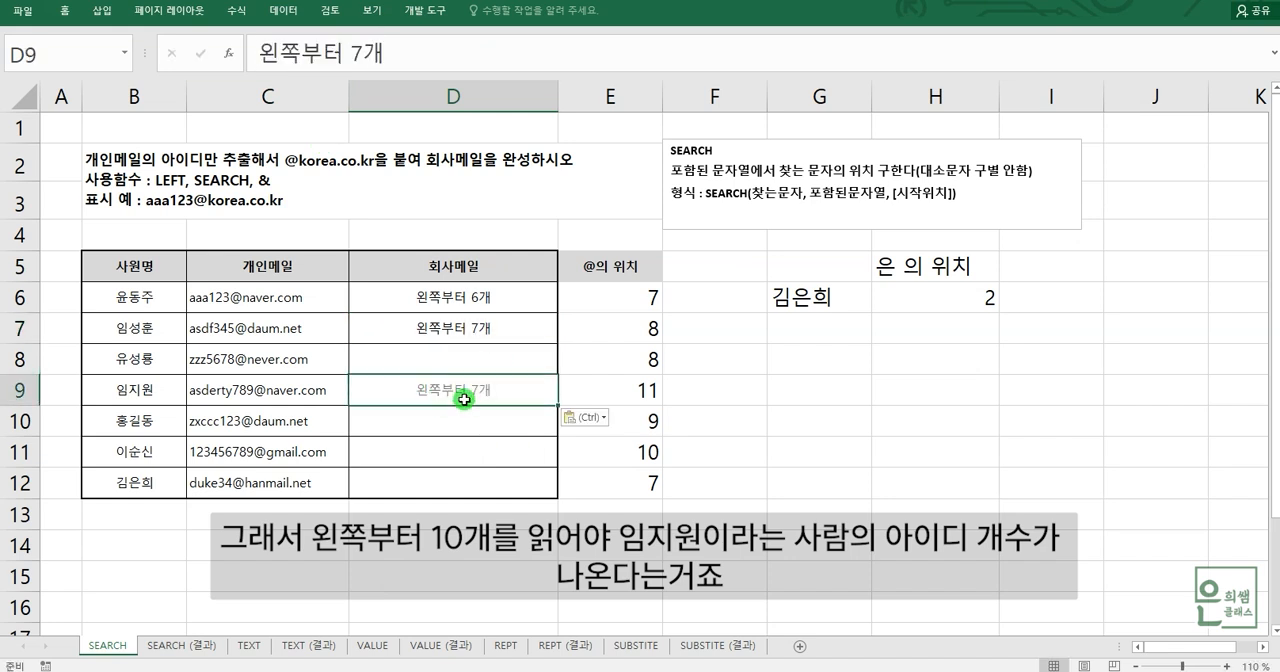
double_click(479, 389)
key("BackSpace")
type("10")
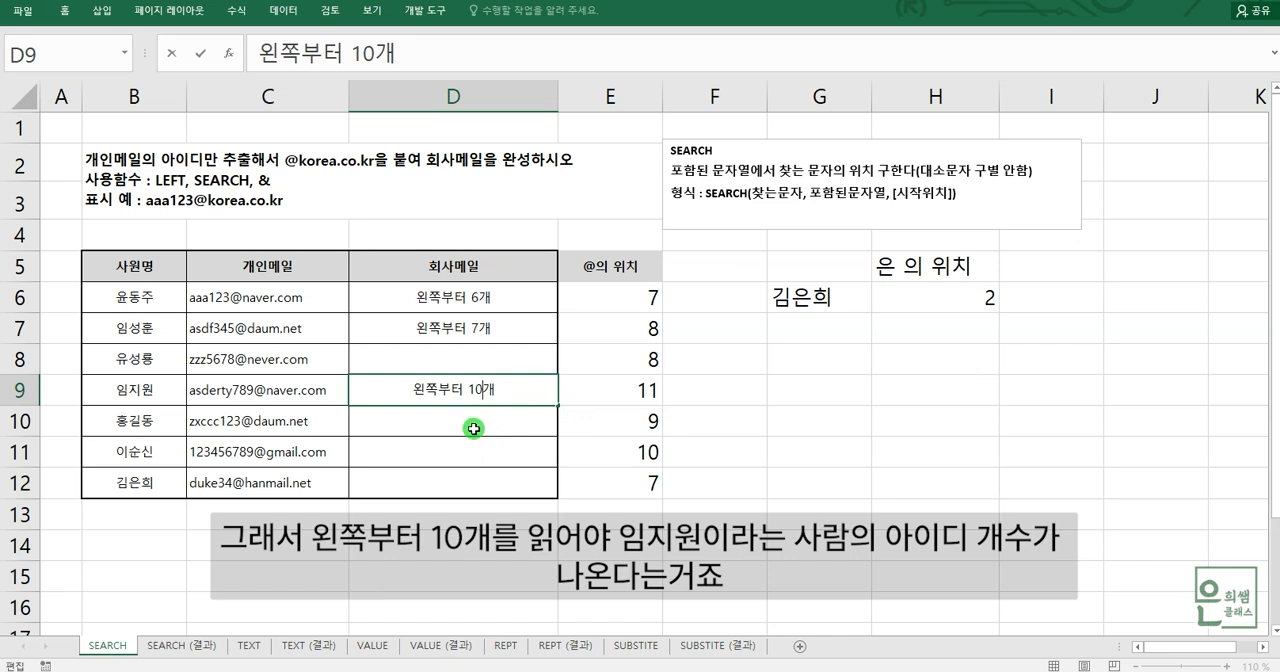
key("Return")
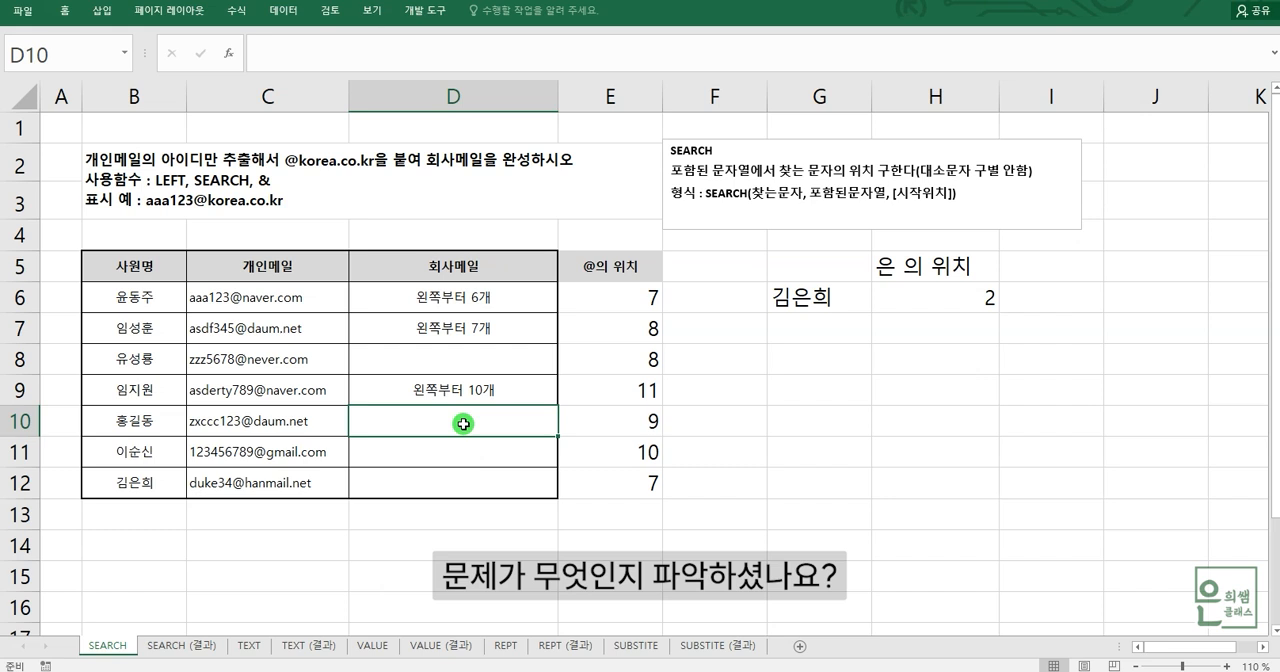
- Compare the character-count notes in D6, D7 and D9 with the IDs in column C to look for a common rule
left_click(268, 305)
left_click(268, 334)
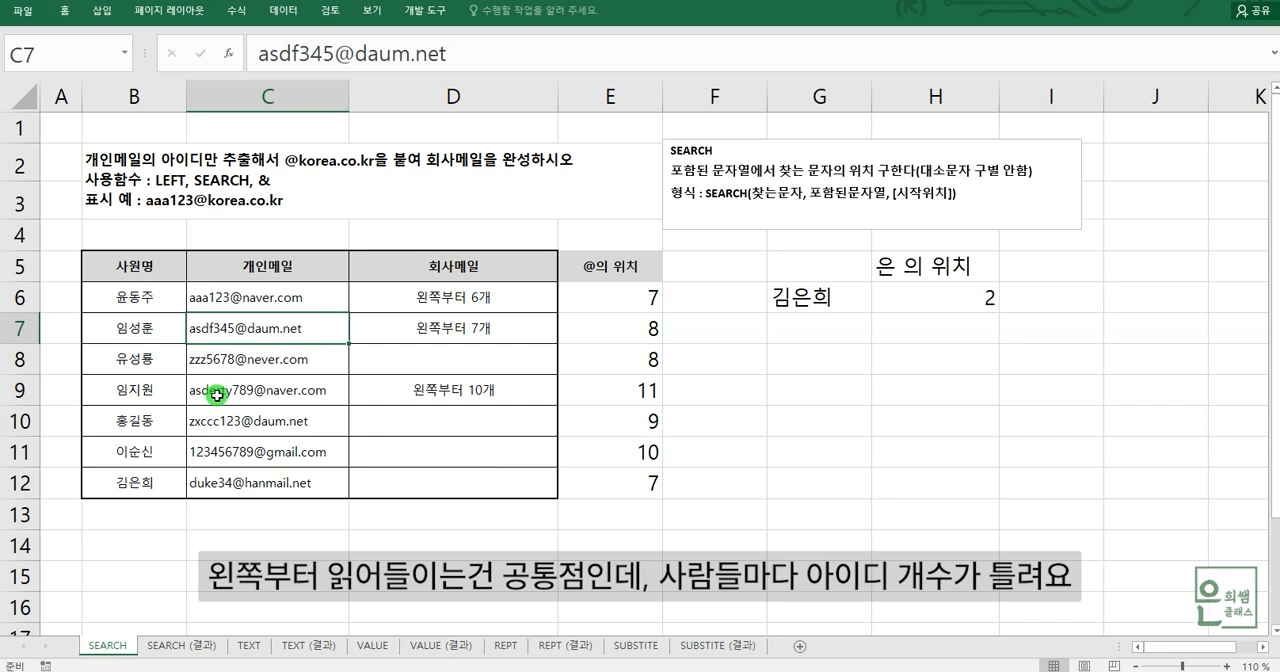
left_click(501, 301)
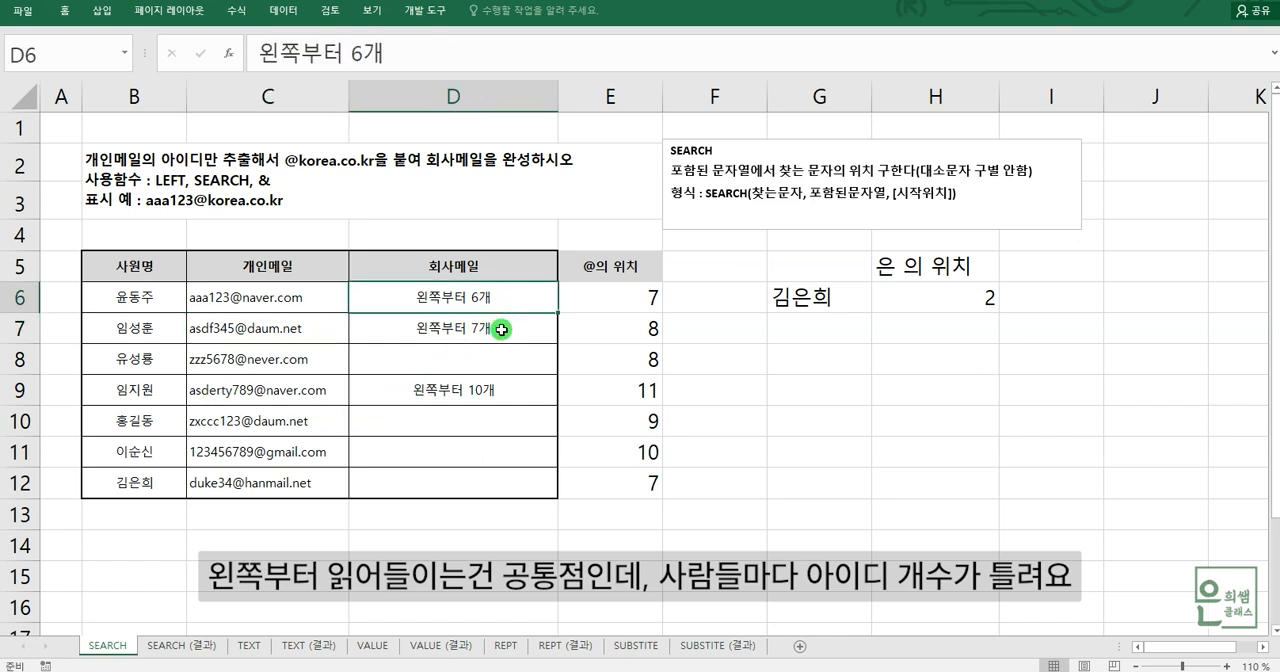
left_click(501, 329)
left_click(503, 391)
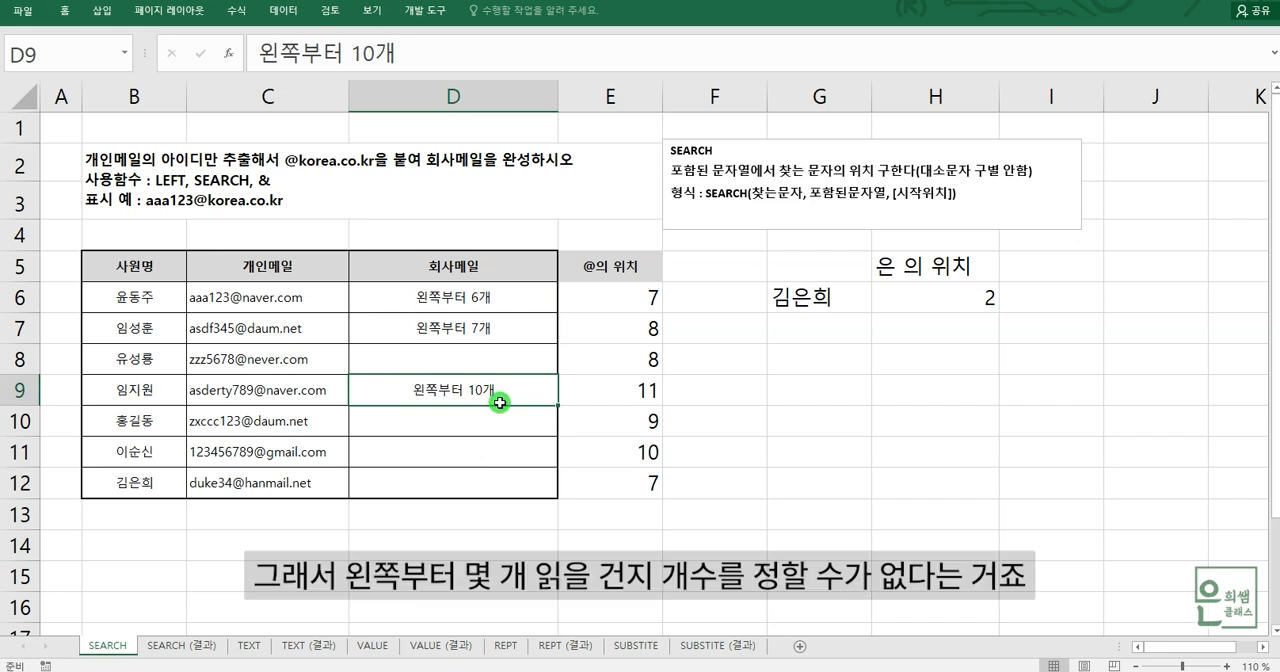
left_click(492, 300)
left_click(502, 330)
left_click(500, 395)
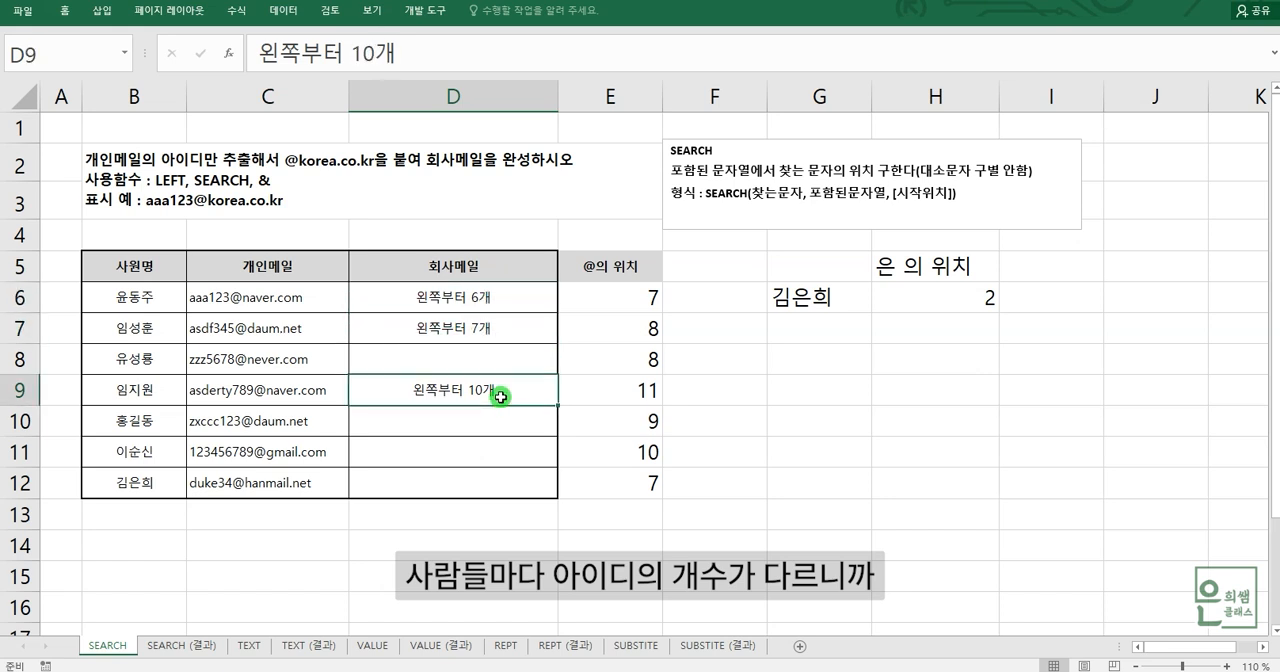
left_click(515, 300)
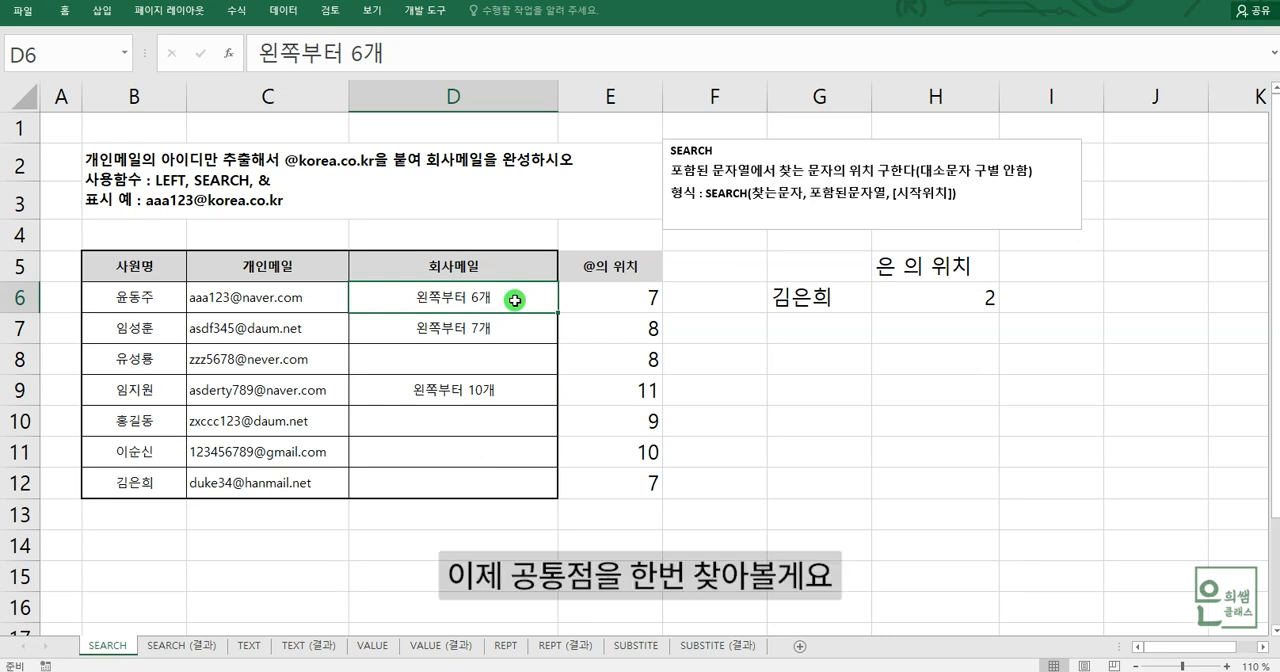
left_click(264, 300)
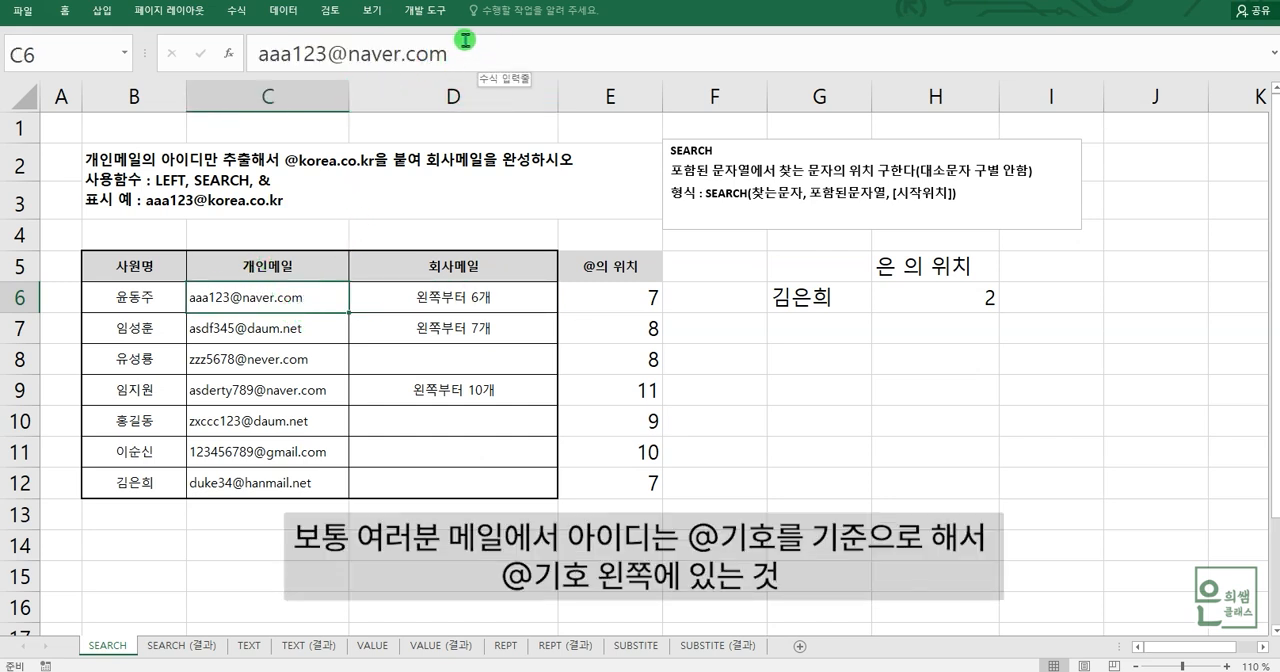
- Compare the ID and @ sign in C6, then subtract 1 in E6's formula so it reads =SEARCH("@",C6)-1
left_click_drag(327, 59, 339, 54)
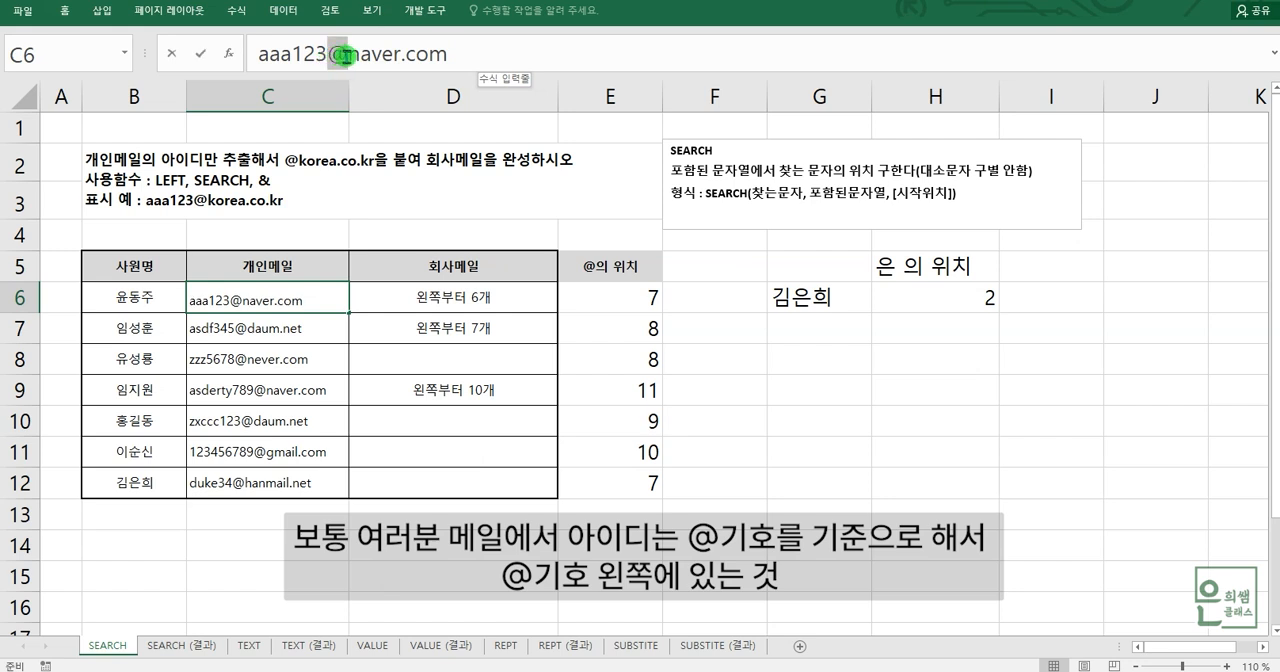
left_click_drag(330, 56, 237, 55)
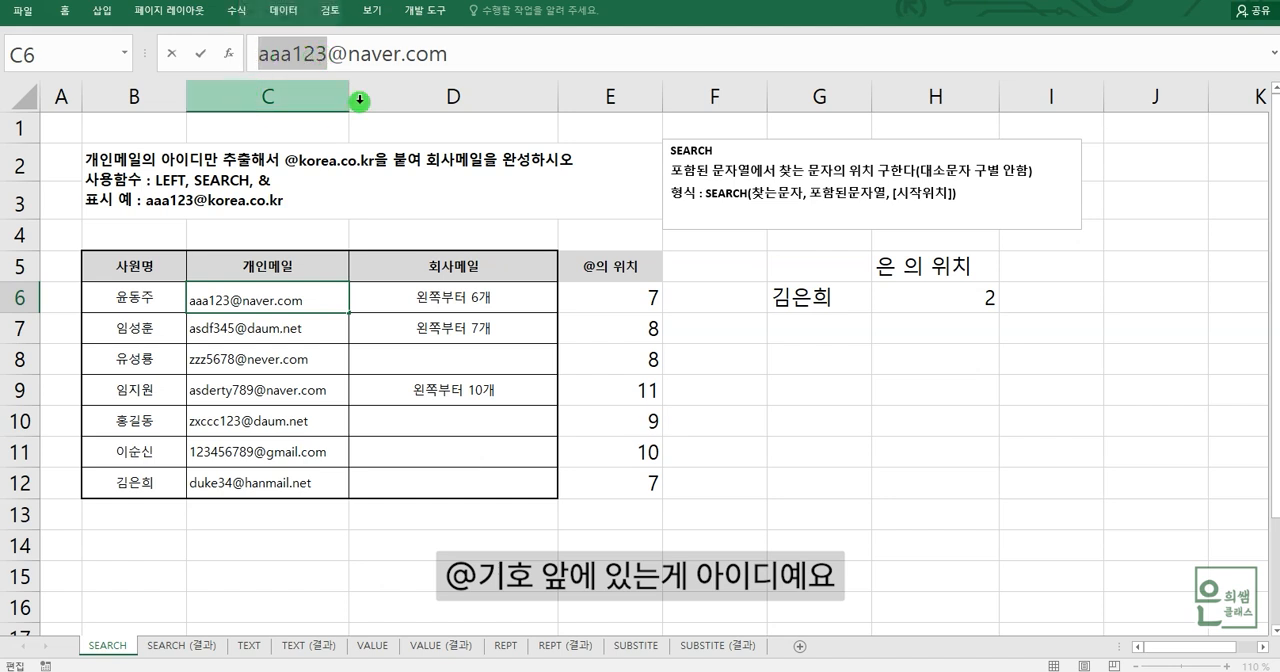
left_click(333, 55)
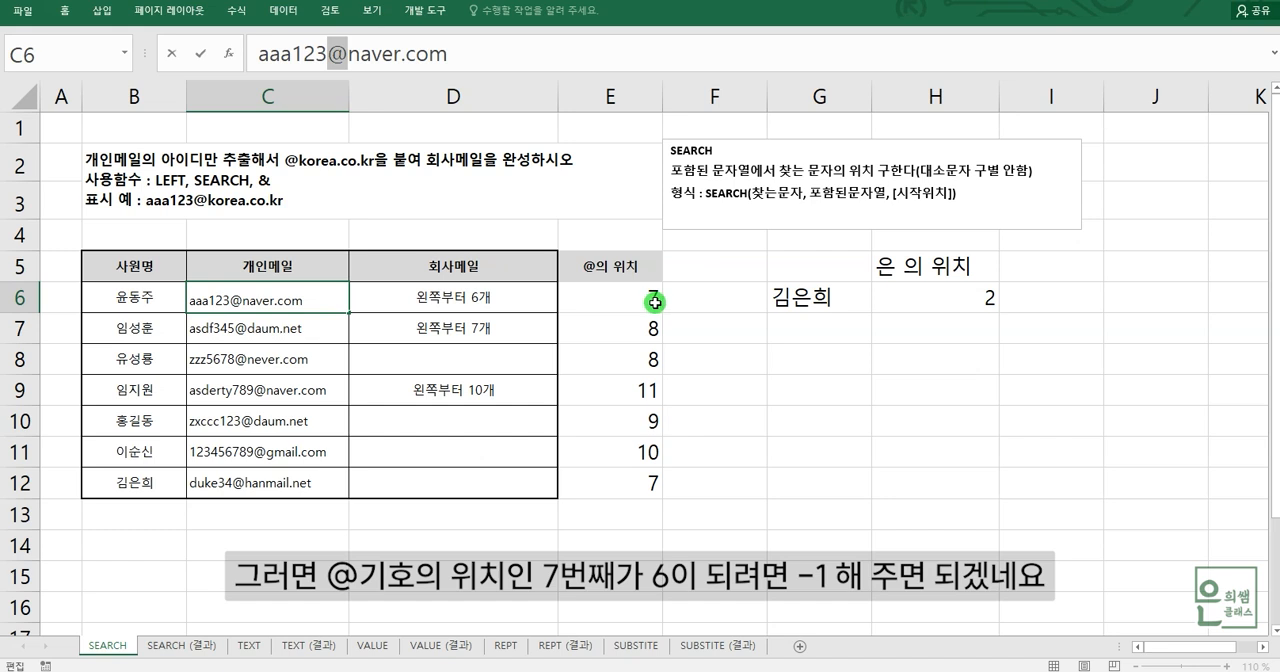
double_click(500, 300)
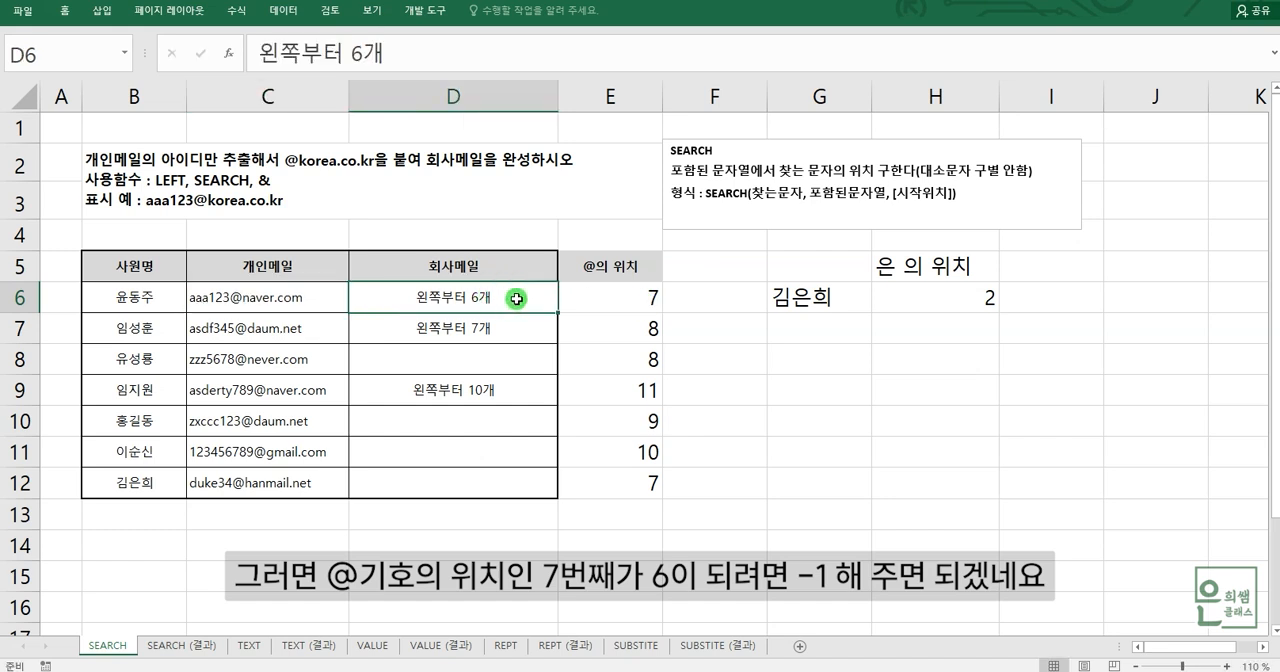
left_click(645, 298)
left_click(475, 58)
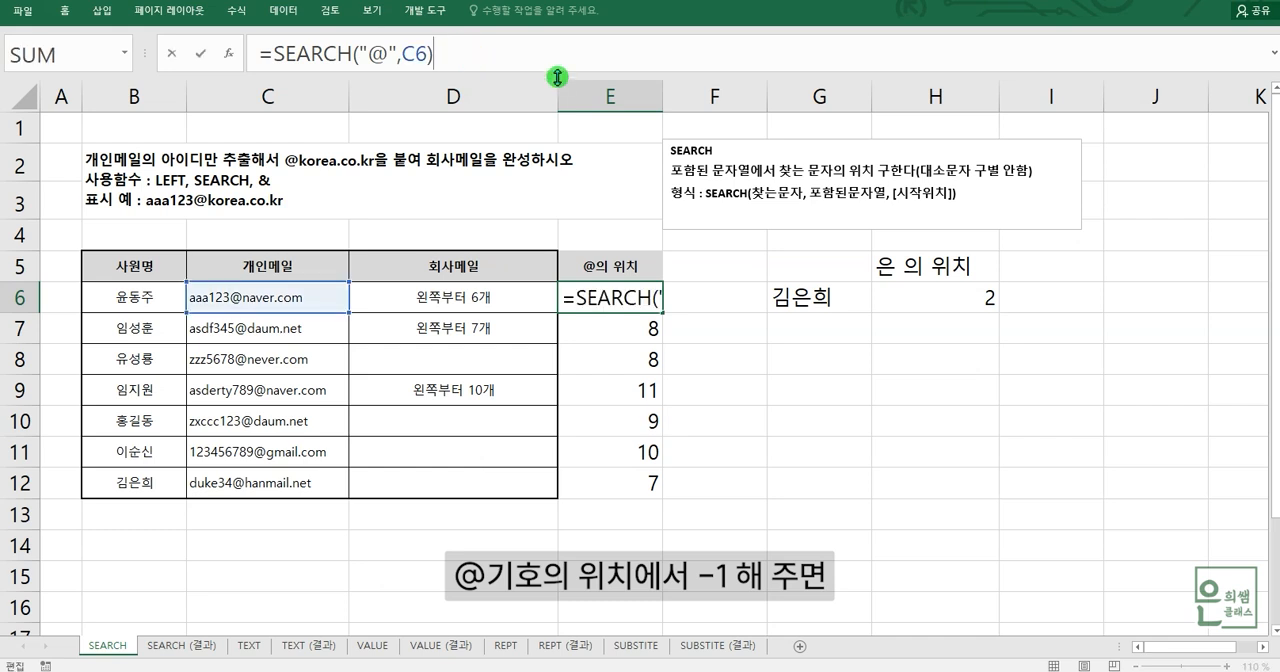
type("-")
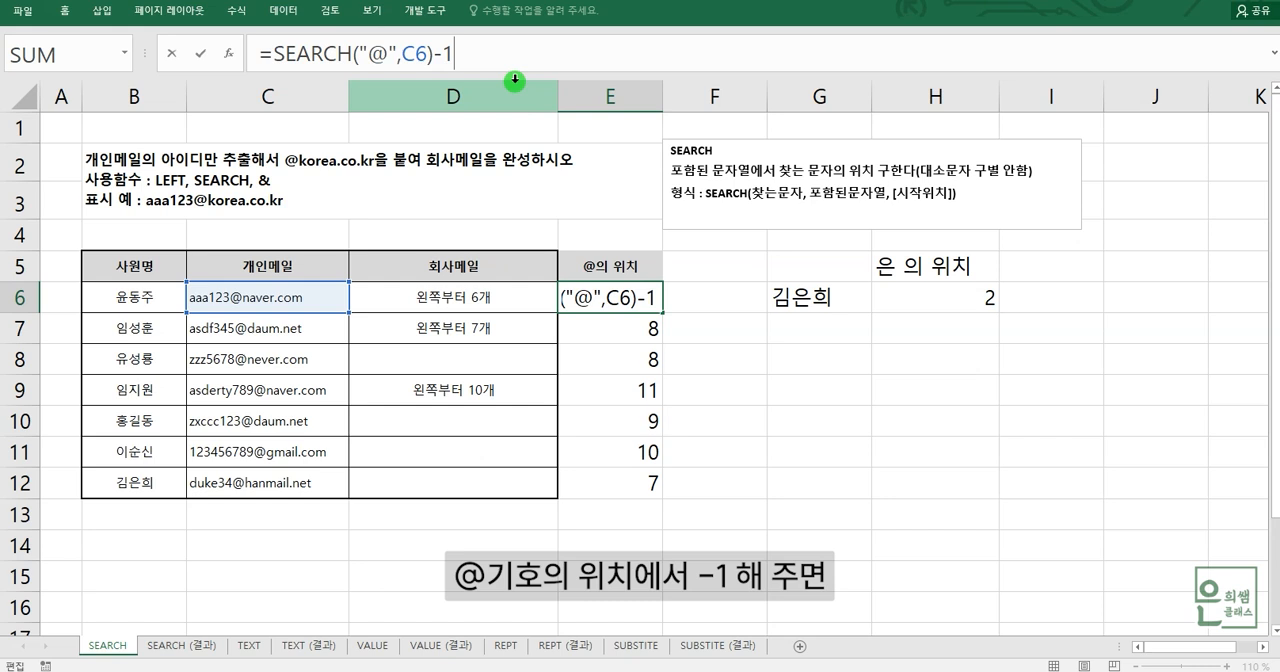
type("1")
key("Return")
left_click(568, 307)
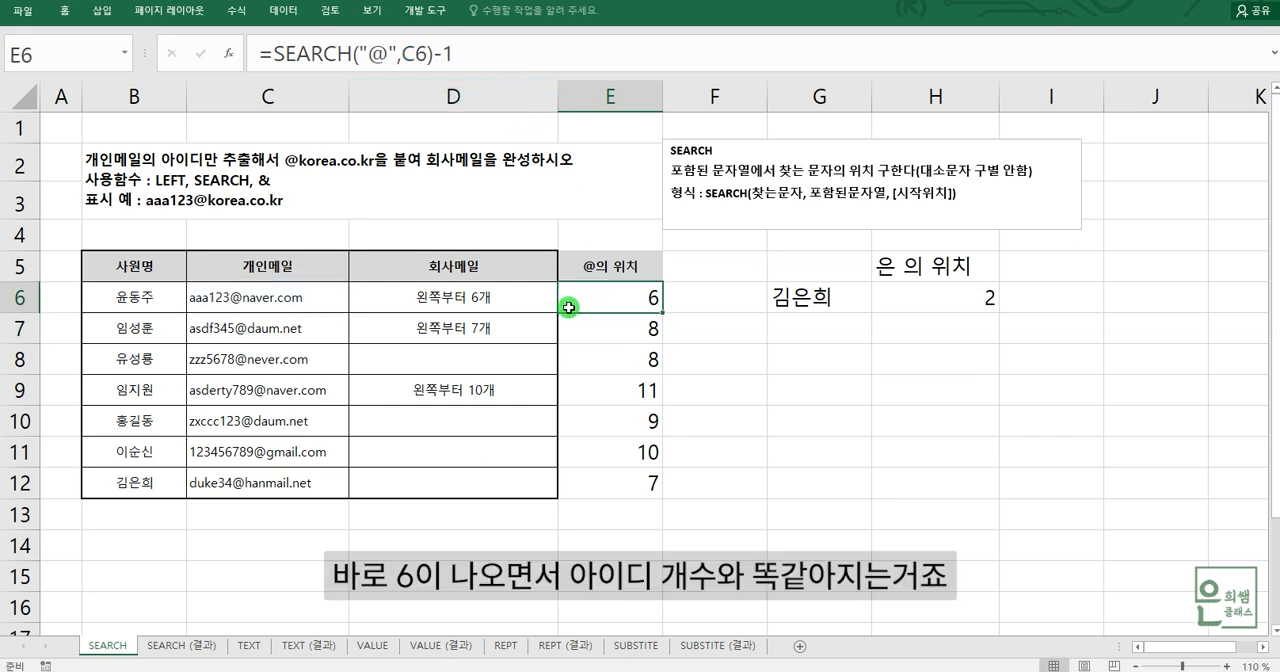
left_click(505, 307)
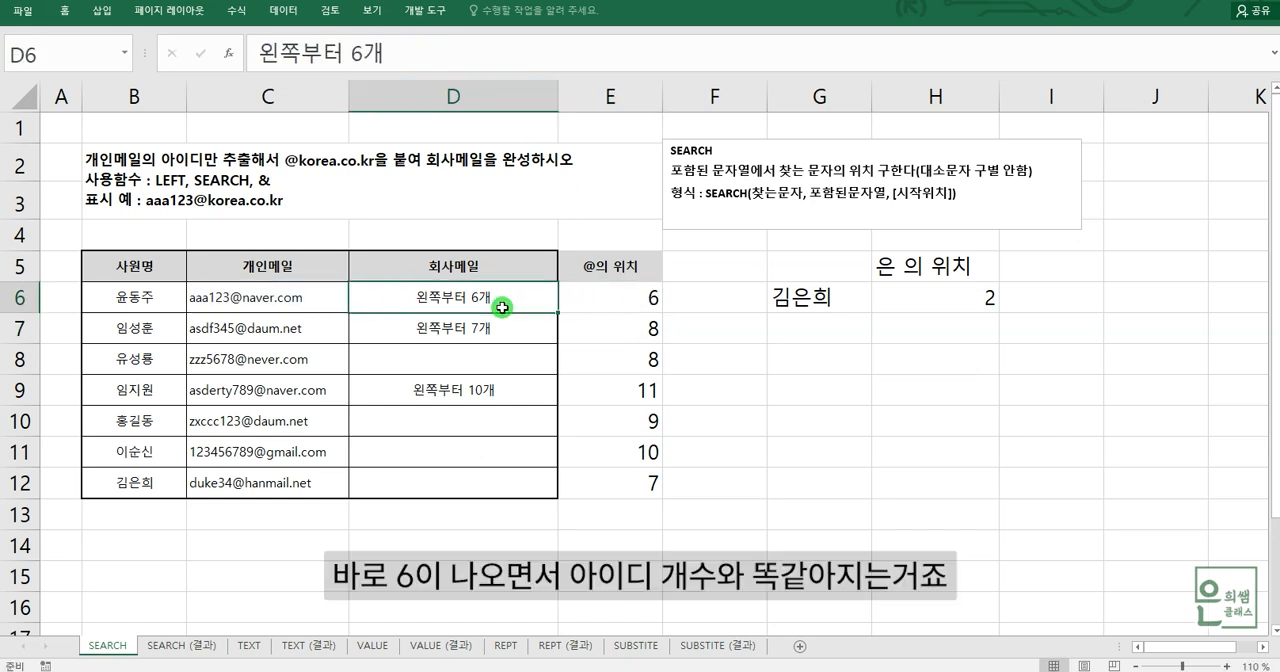
- Compare the ID and @ sign in C7, then change E7's formula to =SEARCH("@",C7)-1
left_click(236, 332)
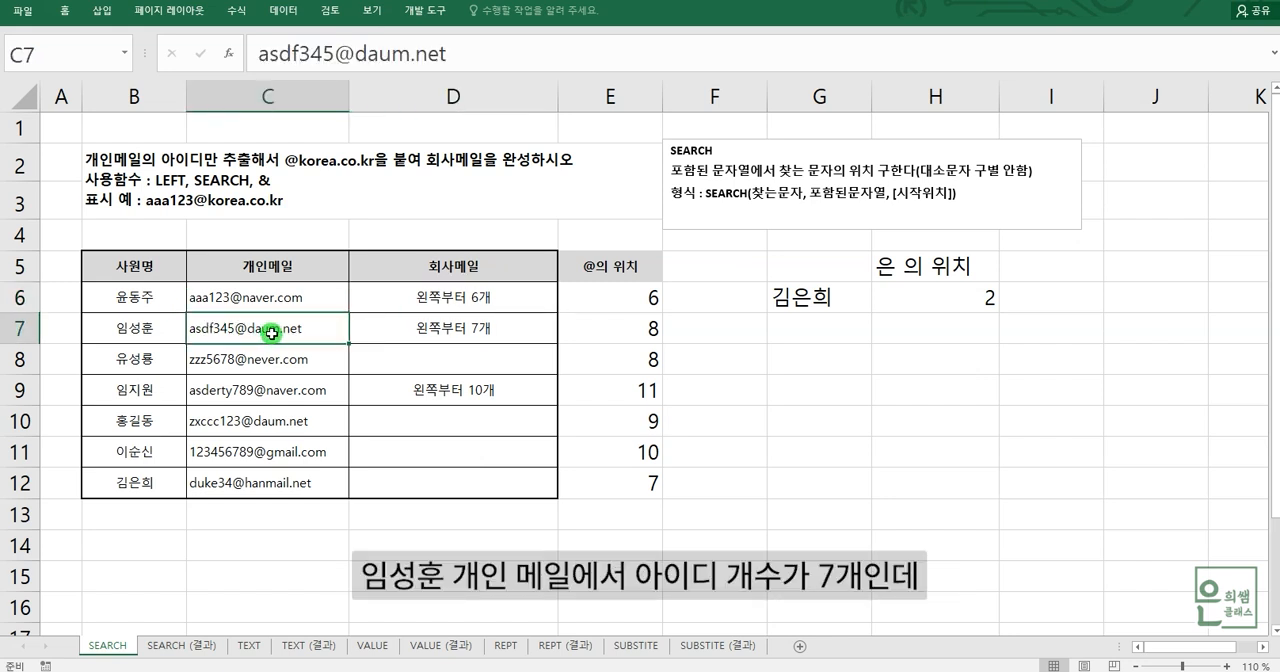
left_click_drag(258, 54, 324, 54)
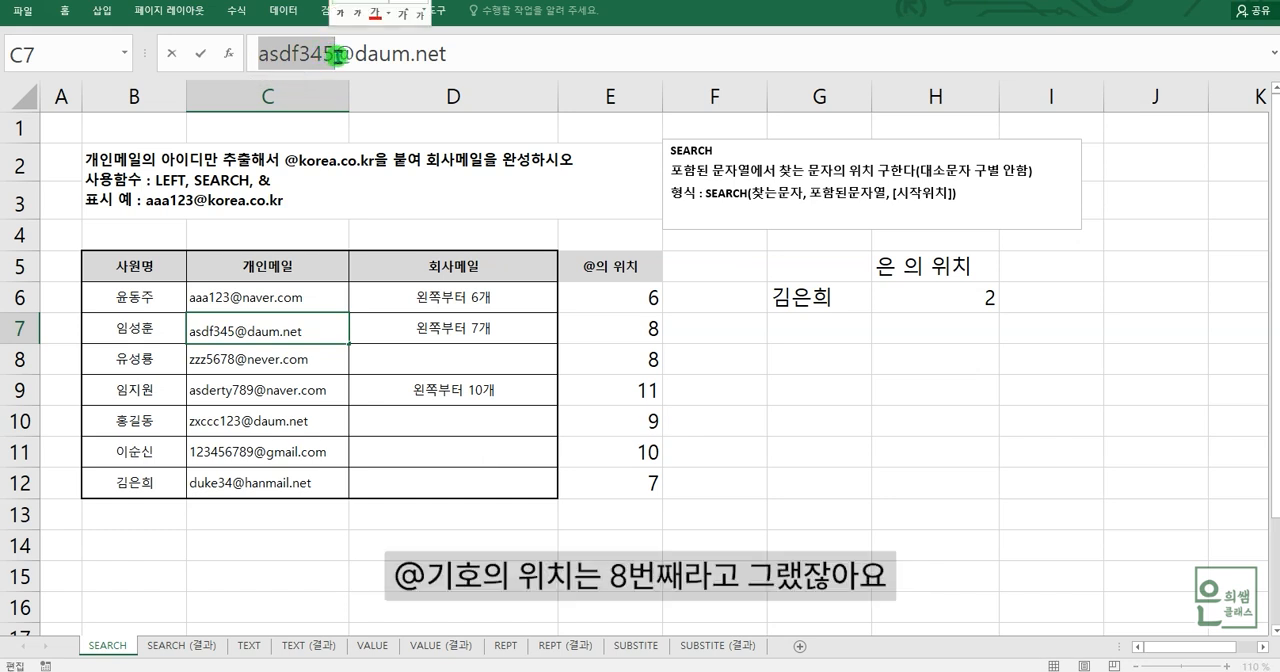
left_click_drag(335, 54, 355, 54)
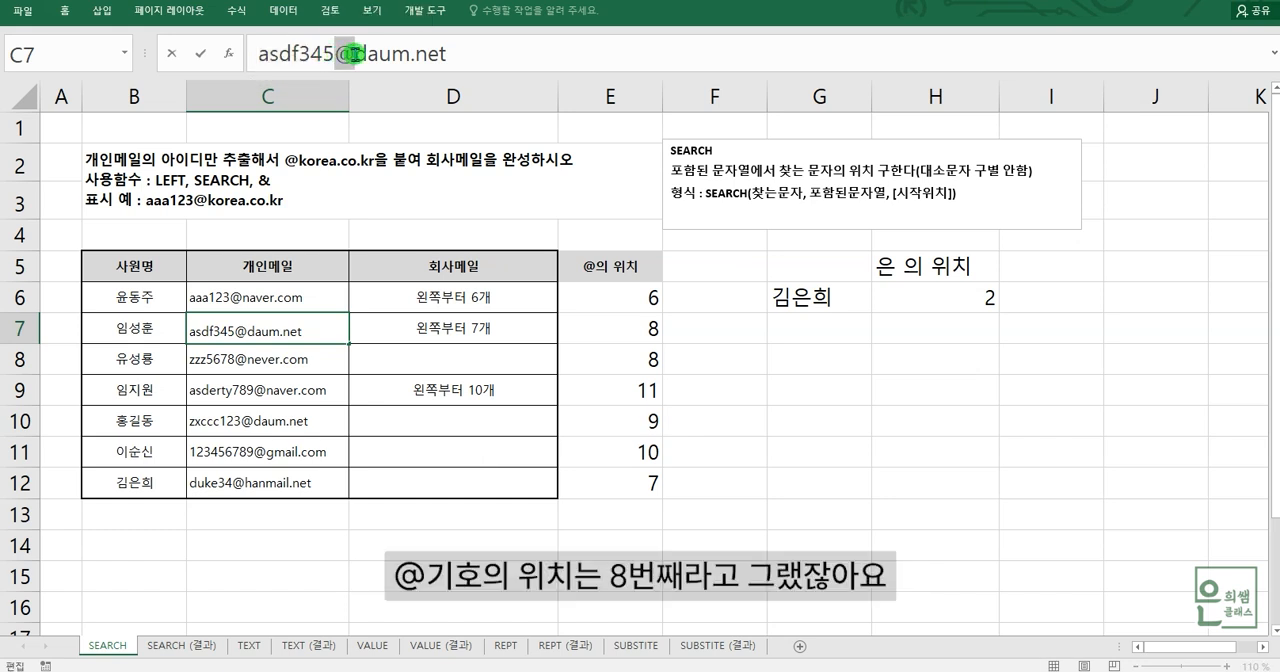
left_click(637, 326)
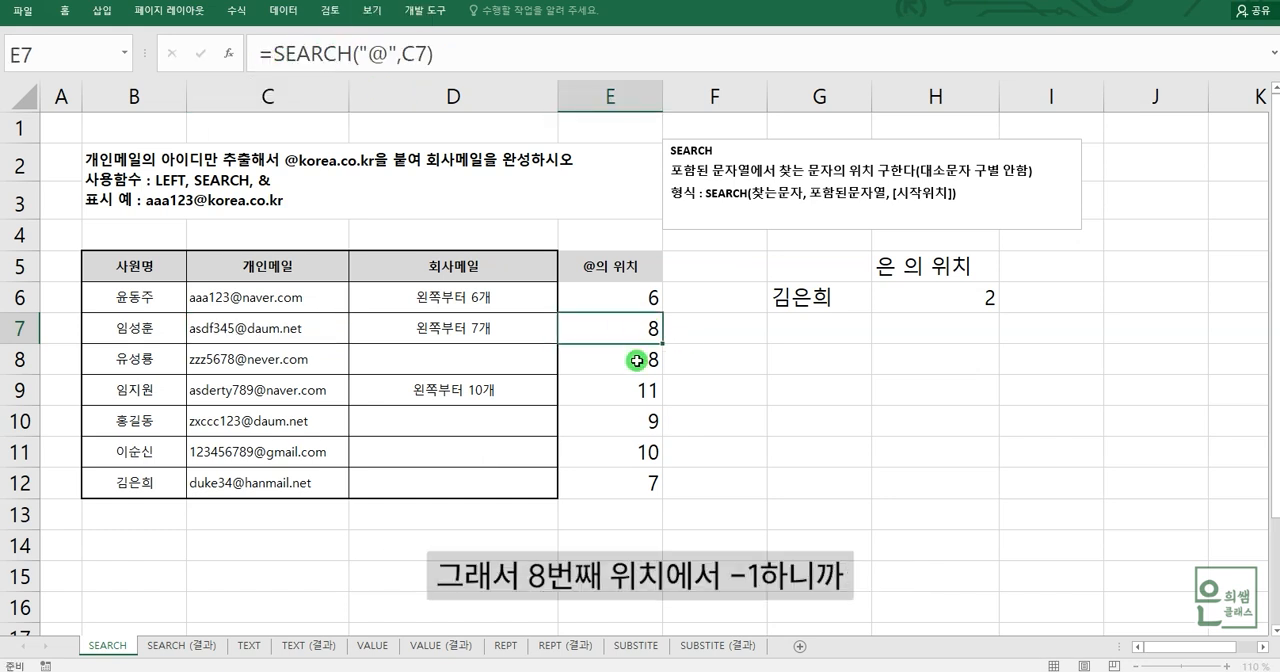
left_click(520, 57)
type("-")
key("Return")
left_click(499, 340)
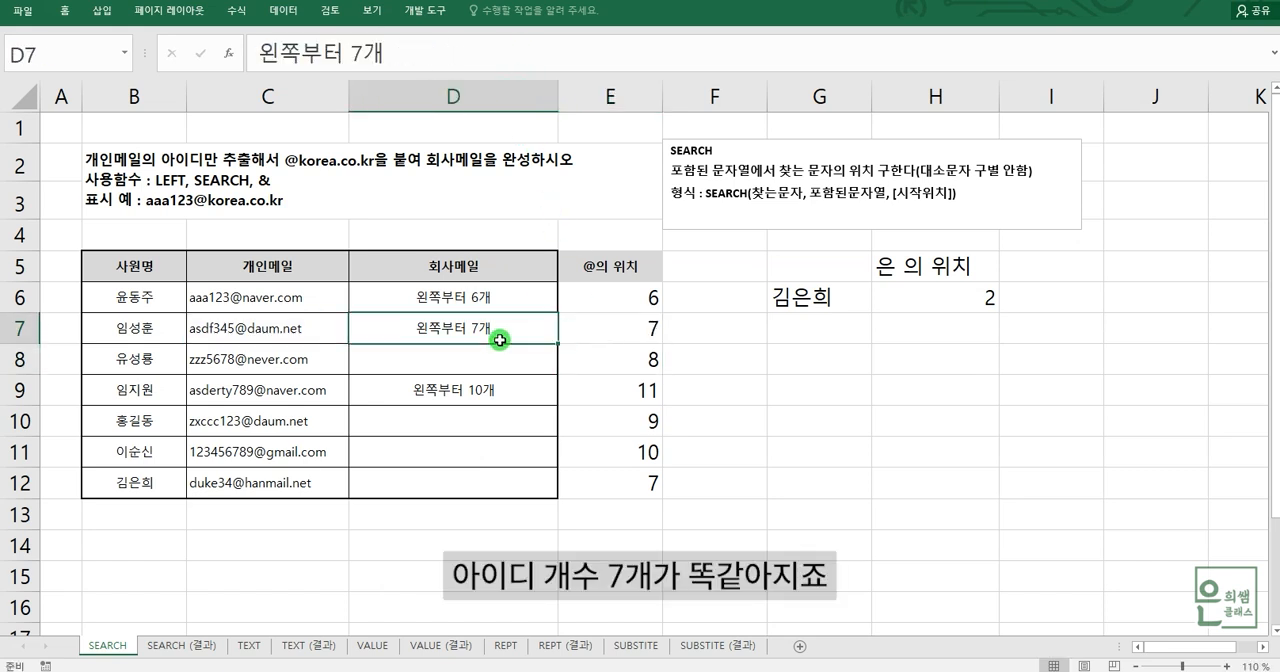
left_click(631, 334)
- Change E9's formula to =SEARCH("@",C9)-1 and compare the column D notes with column E in rows 6, 7 and 9
left_click(310, 395)
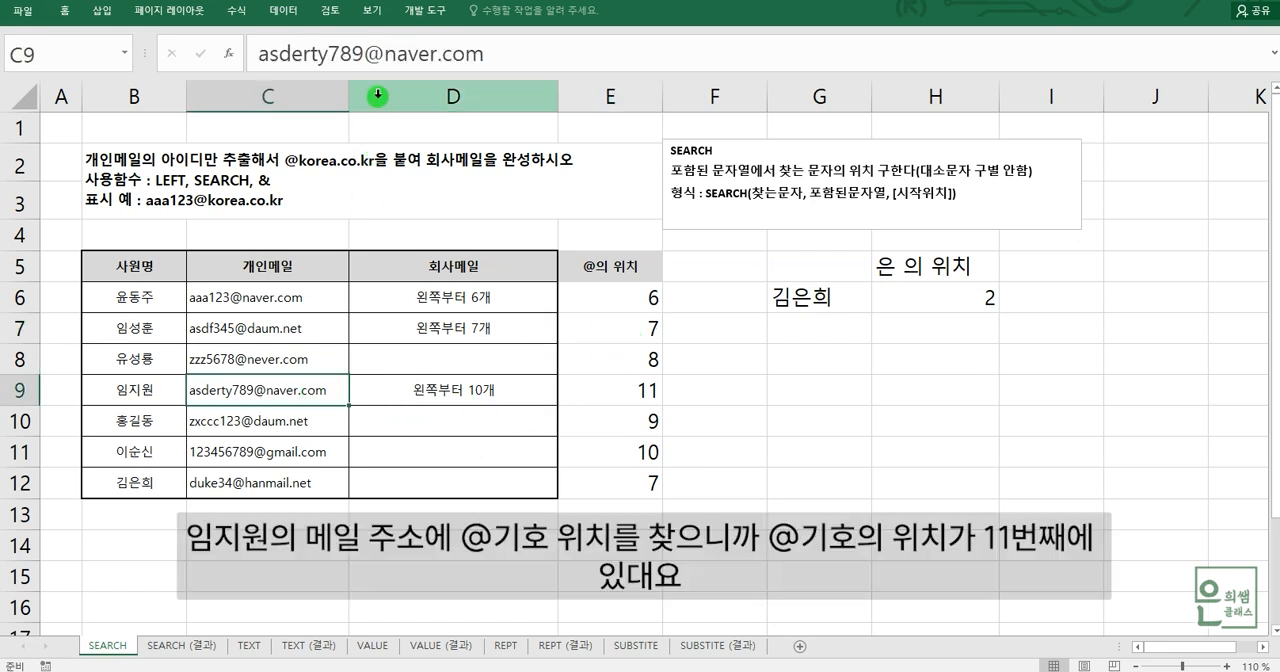
left_click(370, 49)
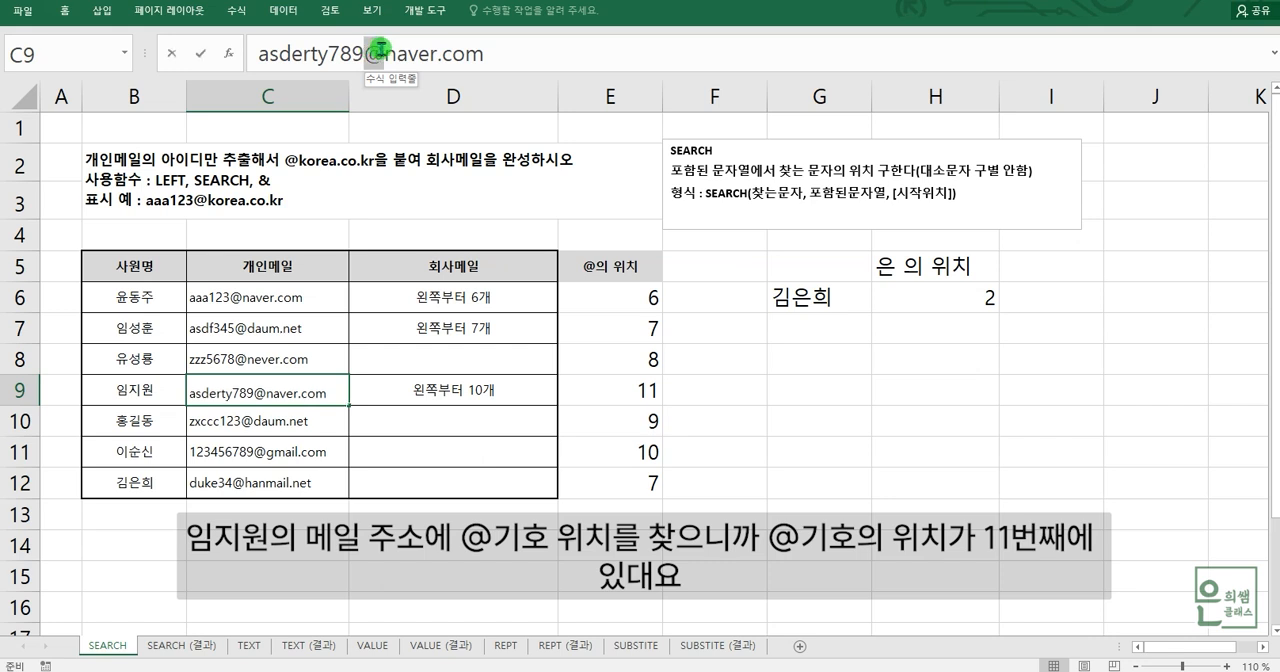
left_click(641, 395)
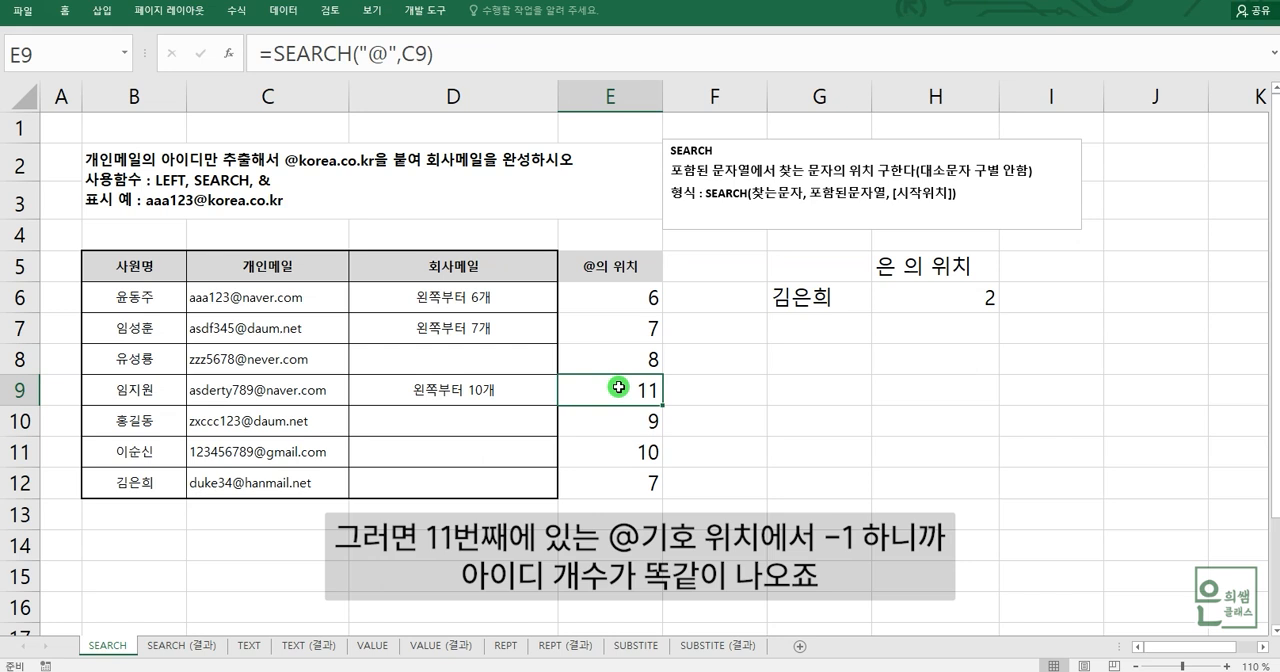
left_click(490, 50)
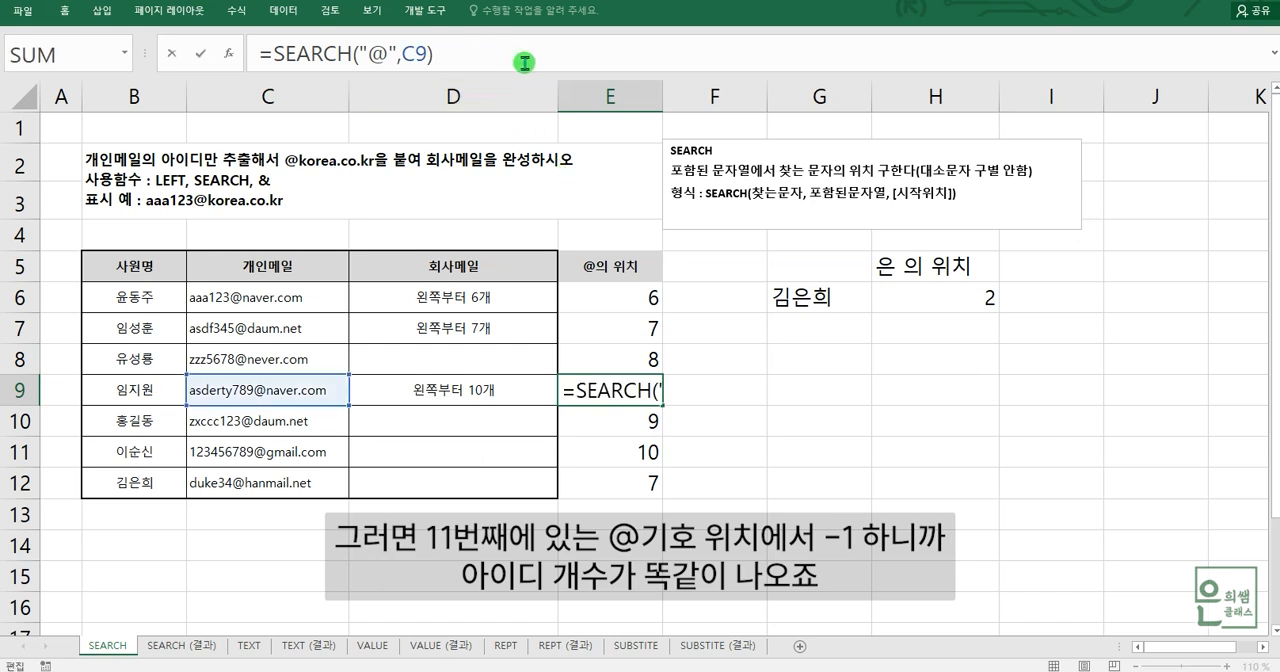
type("-1")
key("Return")
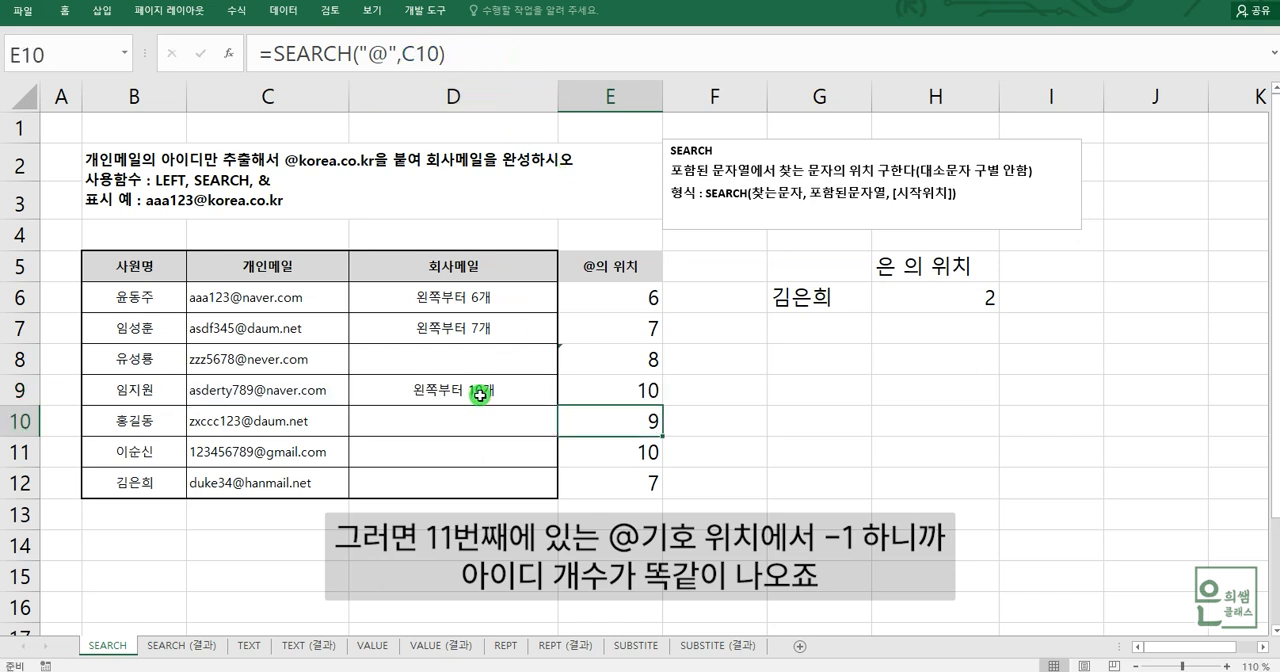
left_click(480, 395)
left_click_drag(444, 291, 640, 296)
left_click_drag(508, 330, 546, 332)
left_click(510, 388, "ctrl")
left_click_drag(510, 388, 640, 388)
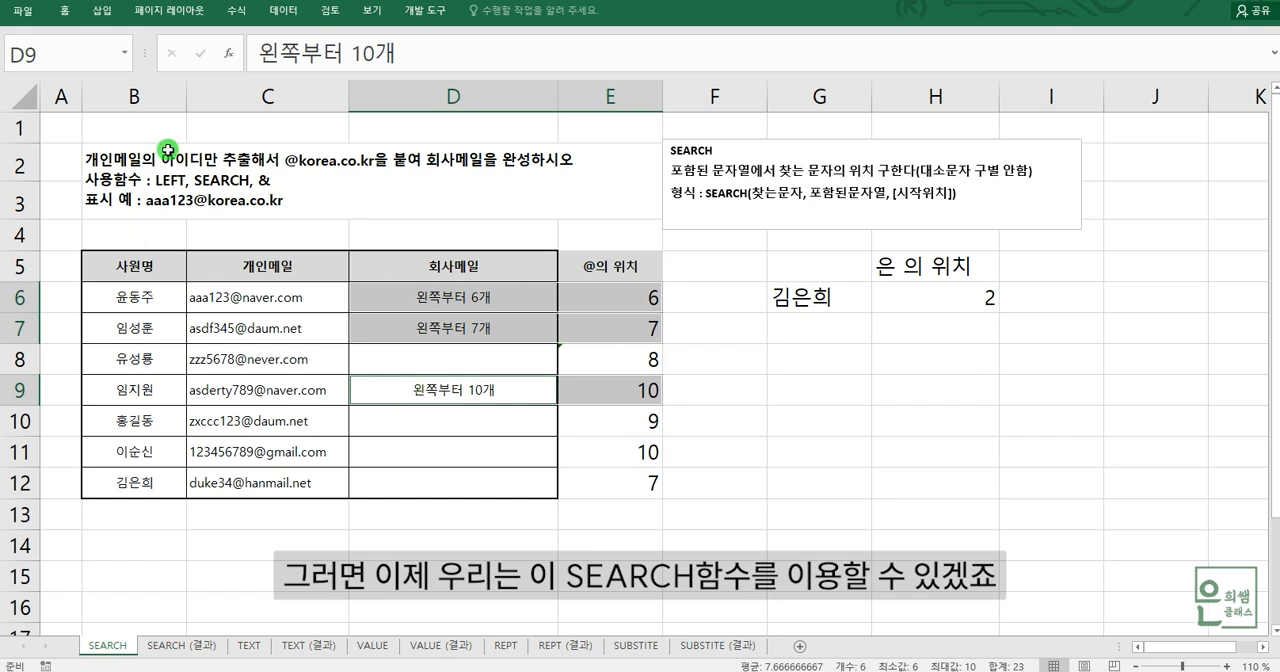
- Clear the character-count notes from the company e-mail cells D6:D12
left_click(496, 352)
left_click_drag(454, 289, 460, 472)
key("Delete")
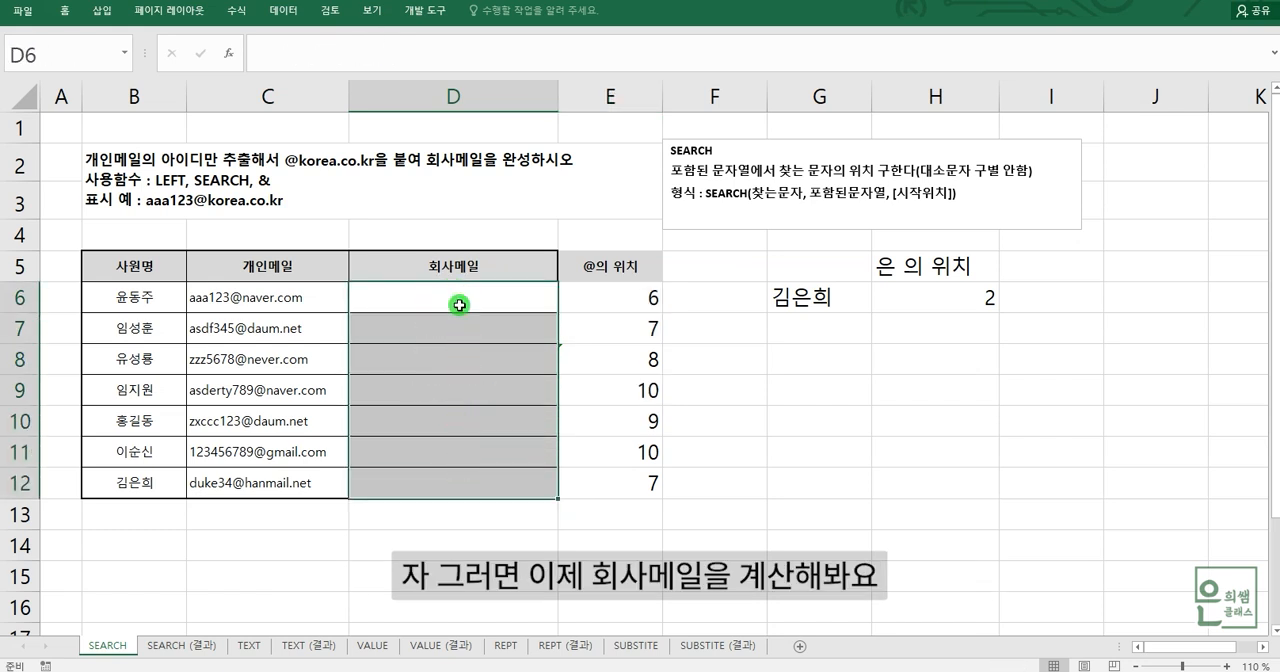
- Begin the company e-mail formula in D6 with a LEFT function that reads its text from C6
left_click(459, 297)
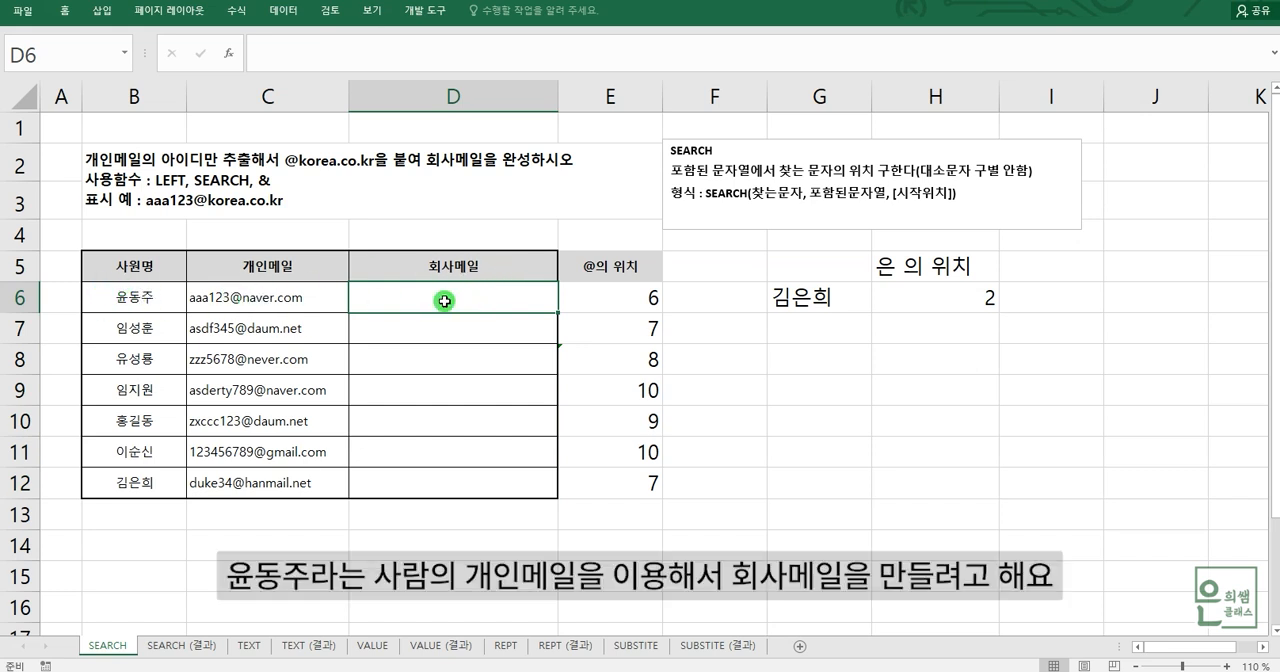
type("=")
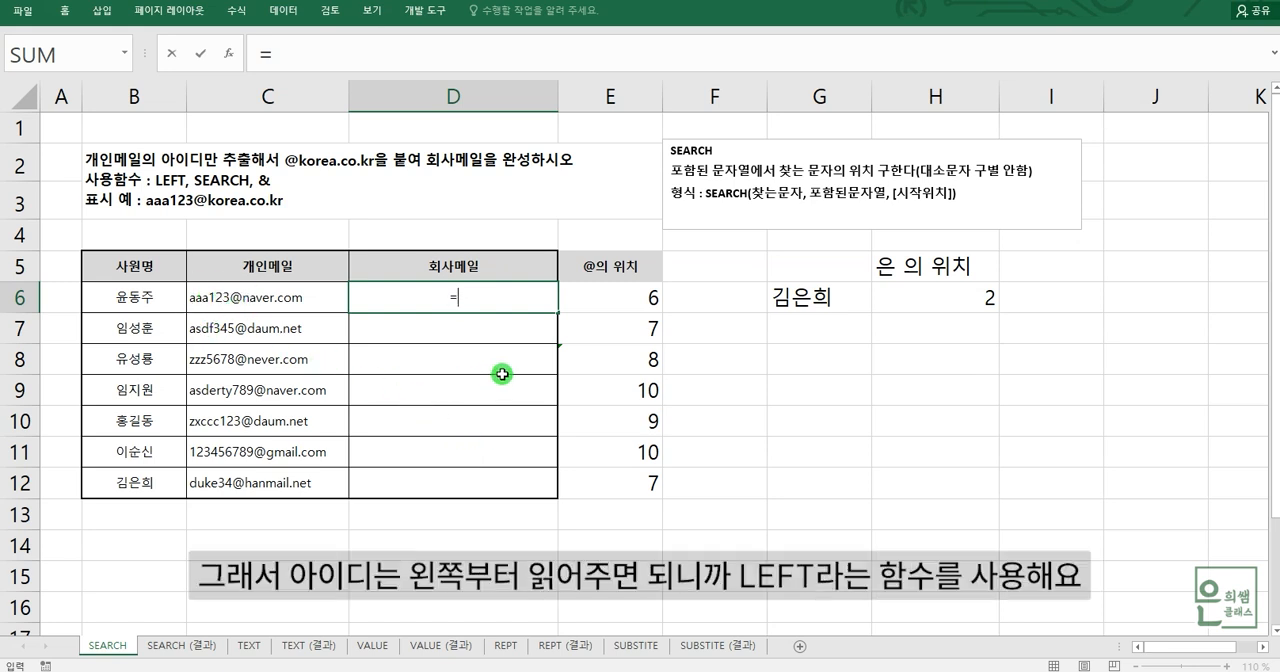
type("LE")
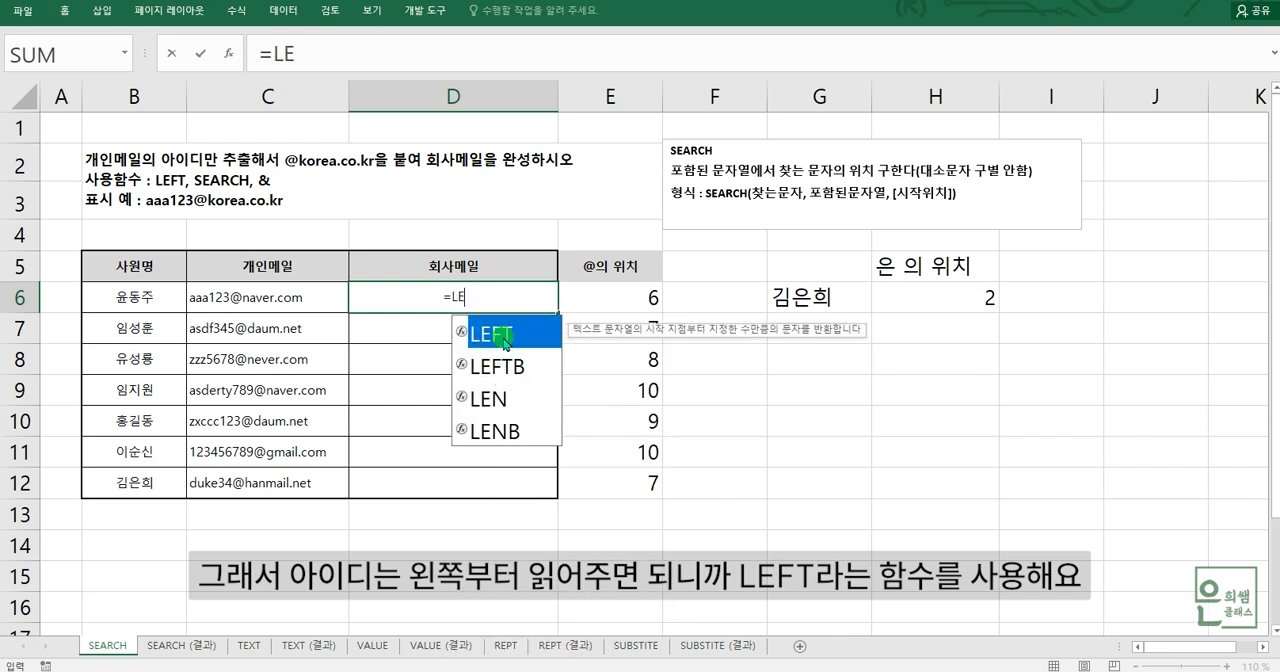
double_click(490, 334)
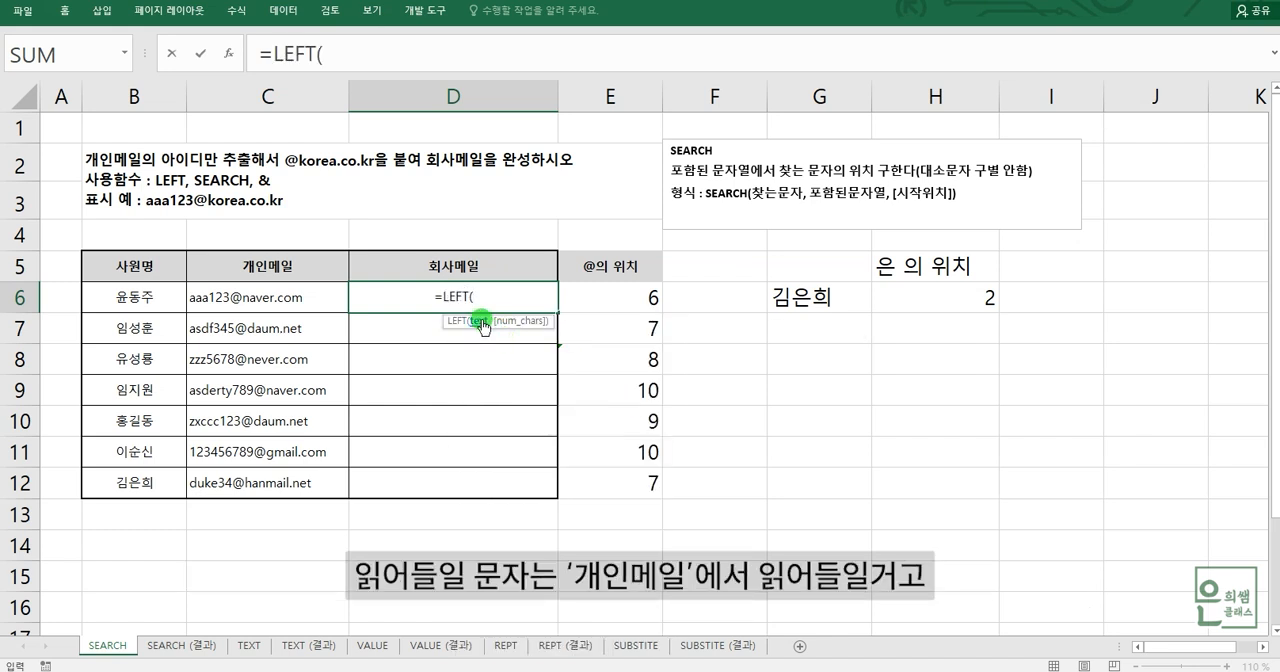
left_click(277, 306)
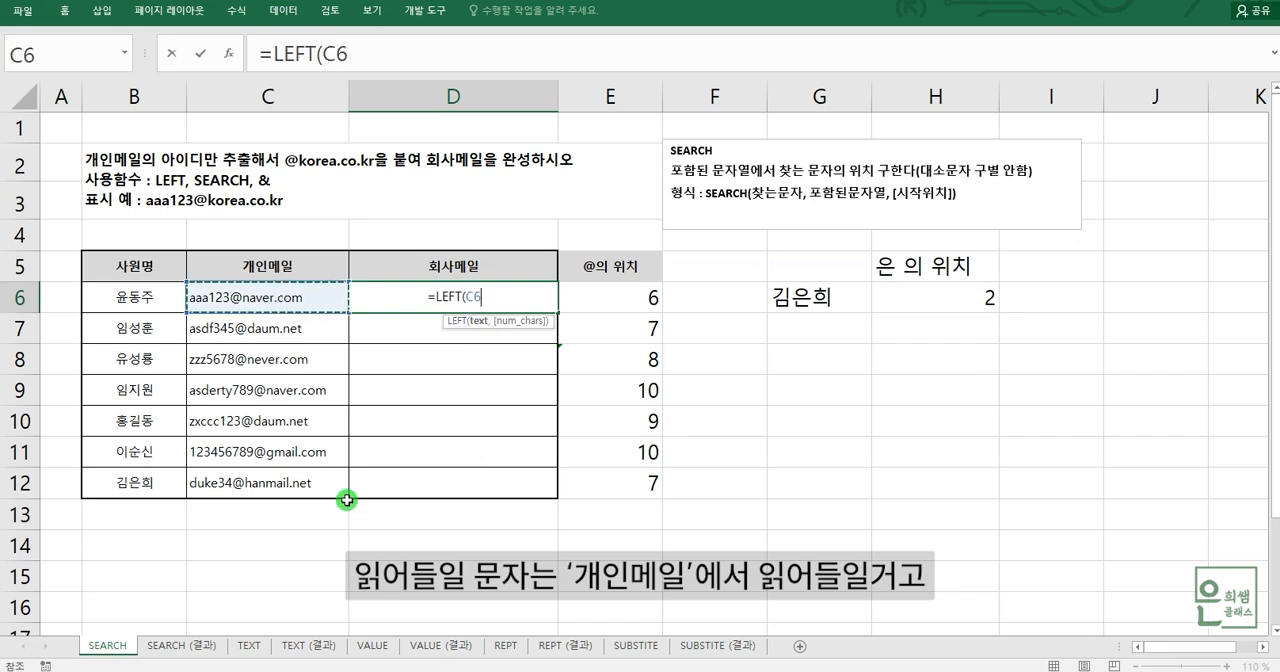
type(",")
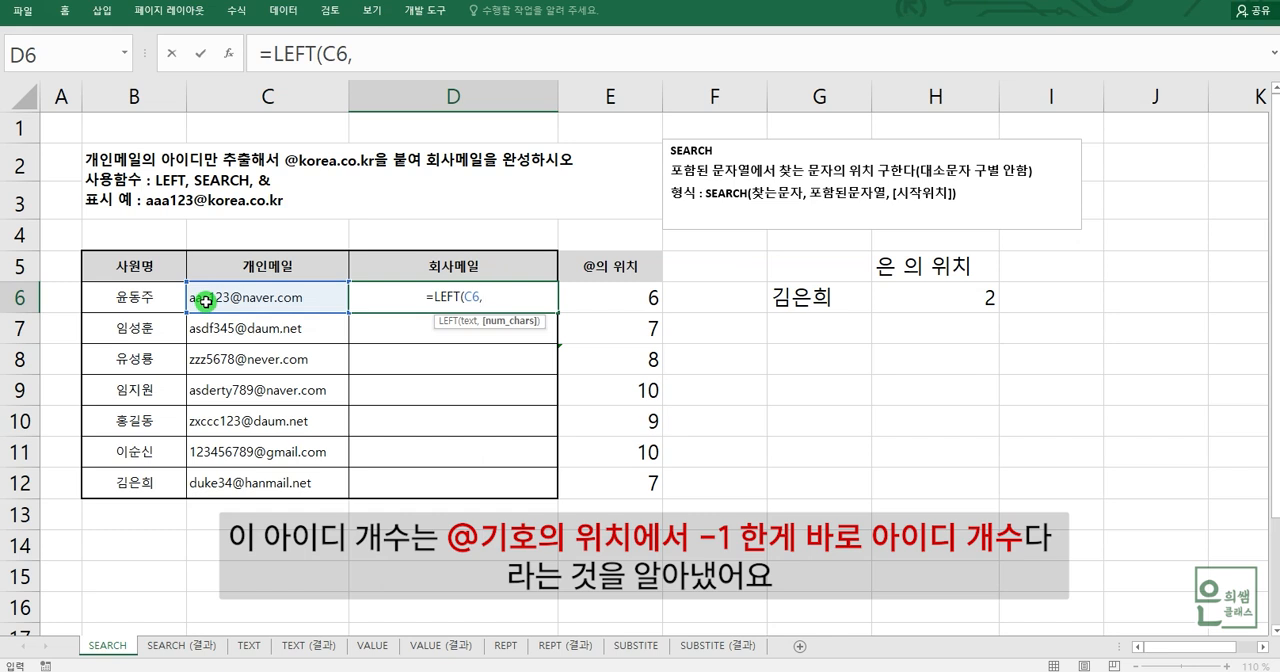
- Nest SEARCH("@",C6)-1 as LEFT's character count so the D6 formula reads =LEFT(C6,SEARCH("@",C6)-1)
type("SE")
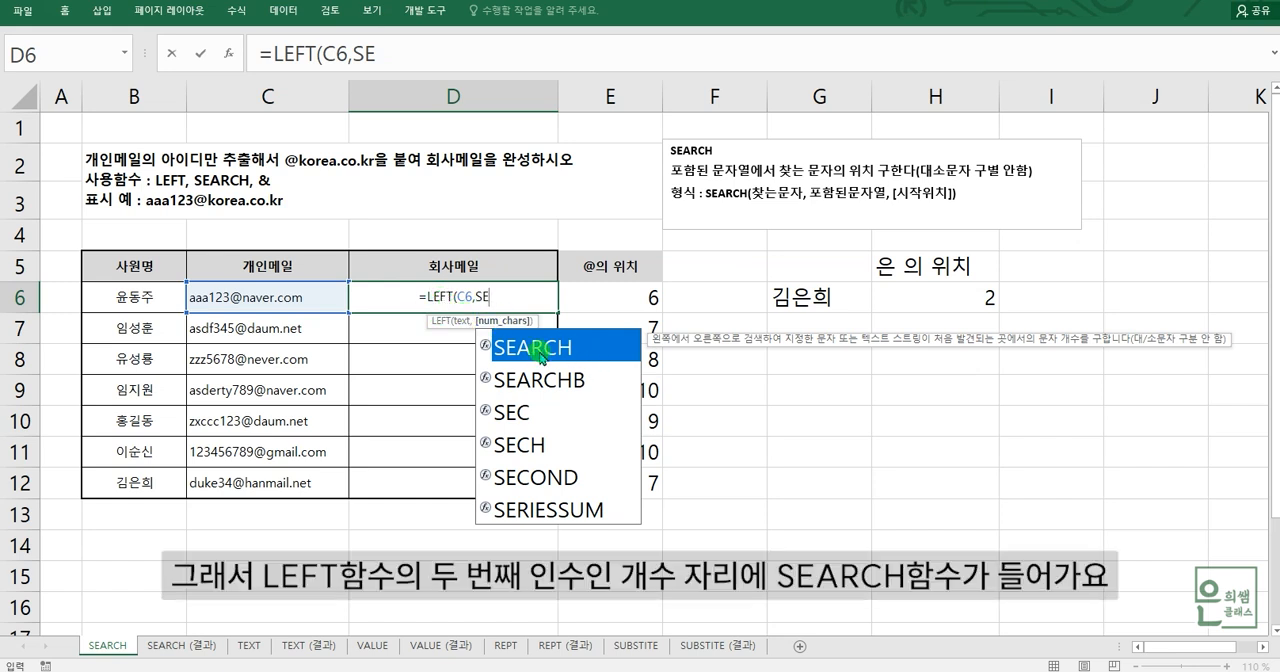
double_click(500, 346)
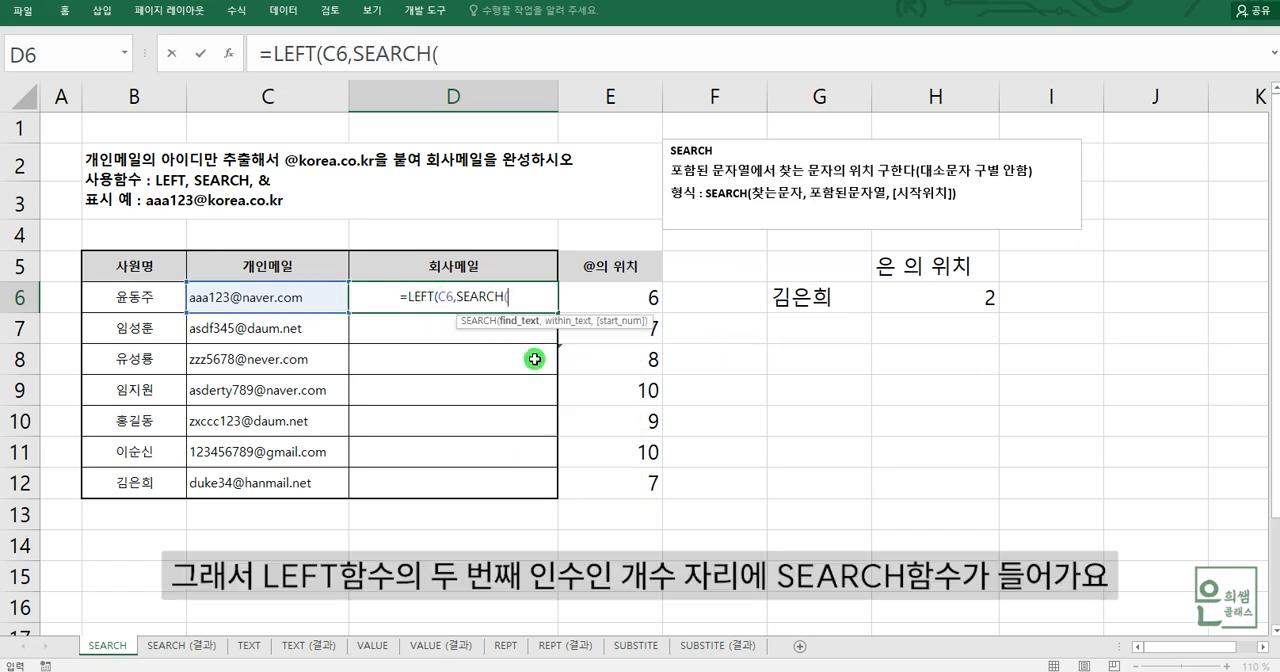
left_click(455, 55)
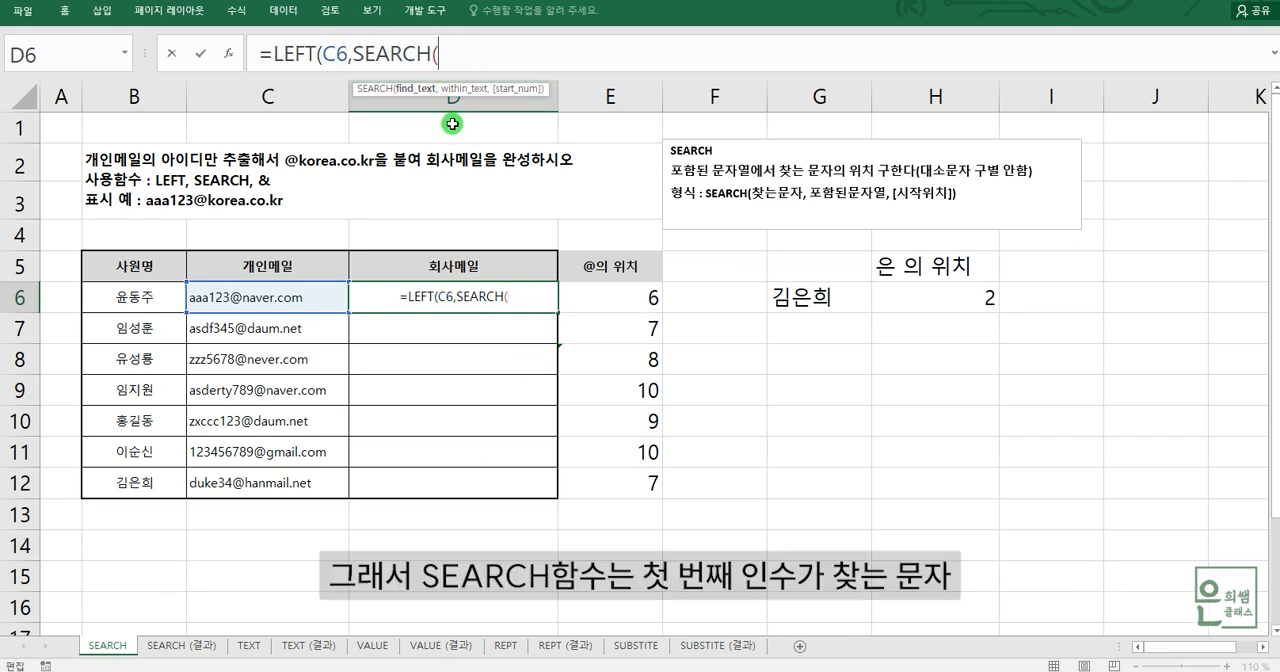
type("\"@\"")
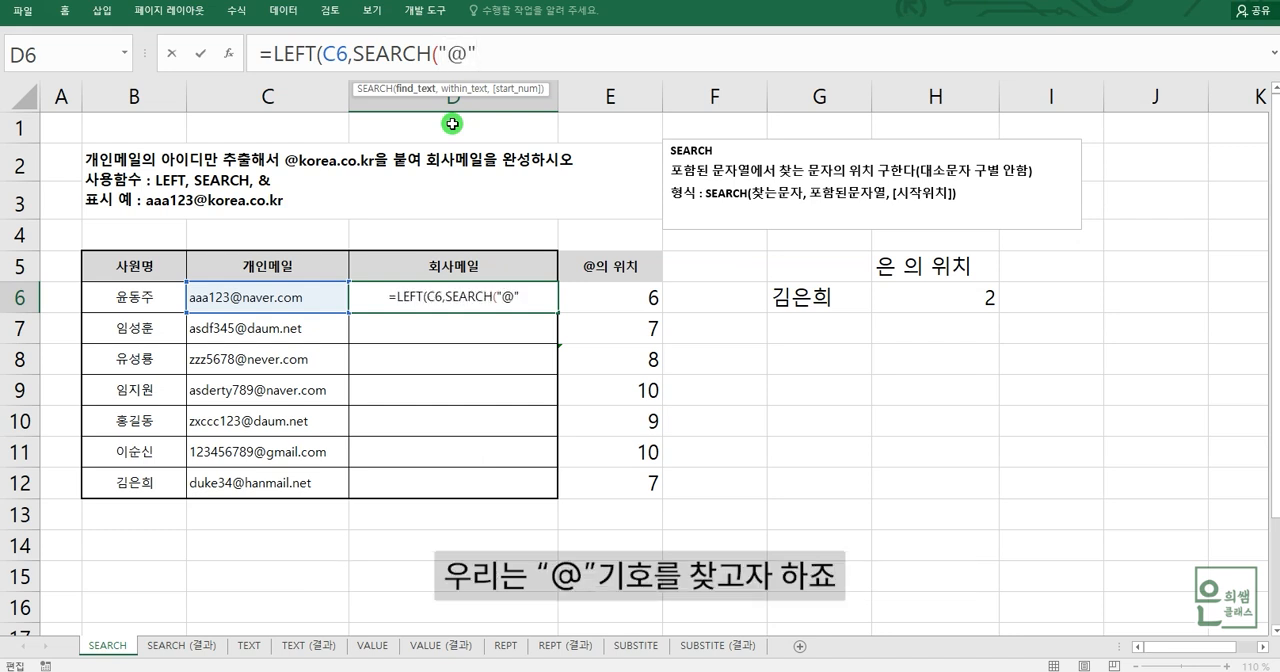
type(",")
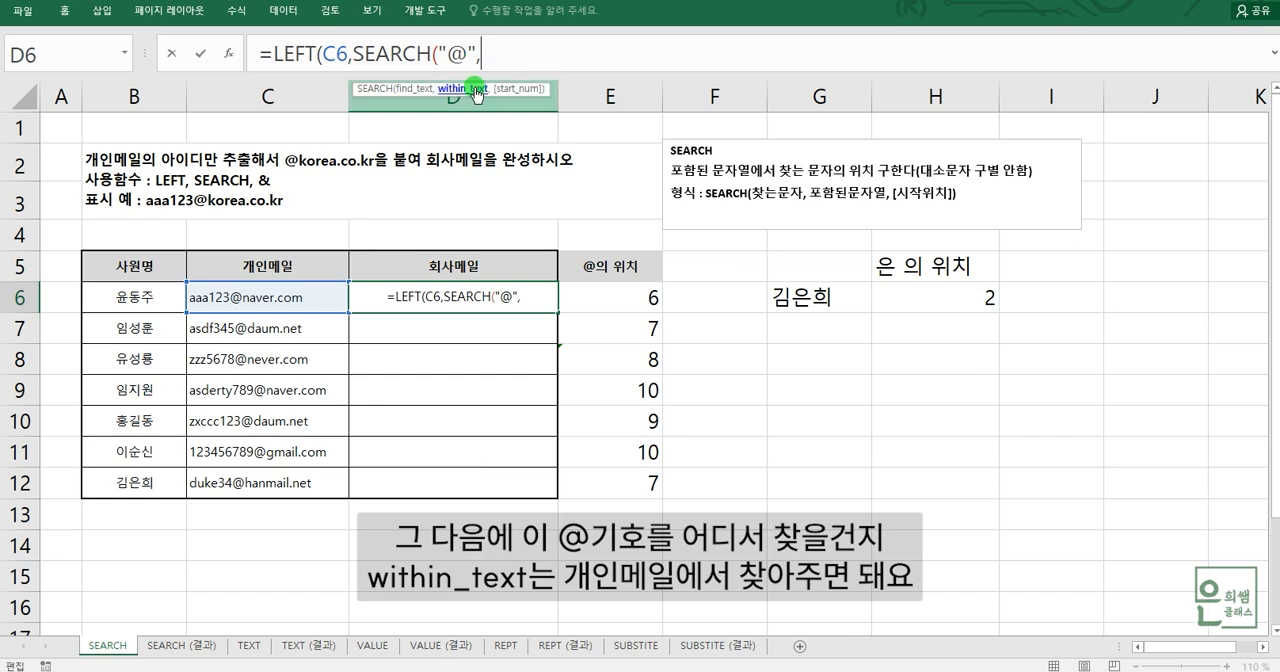
left_click(243, 307)
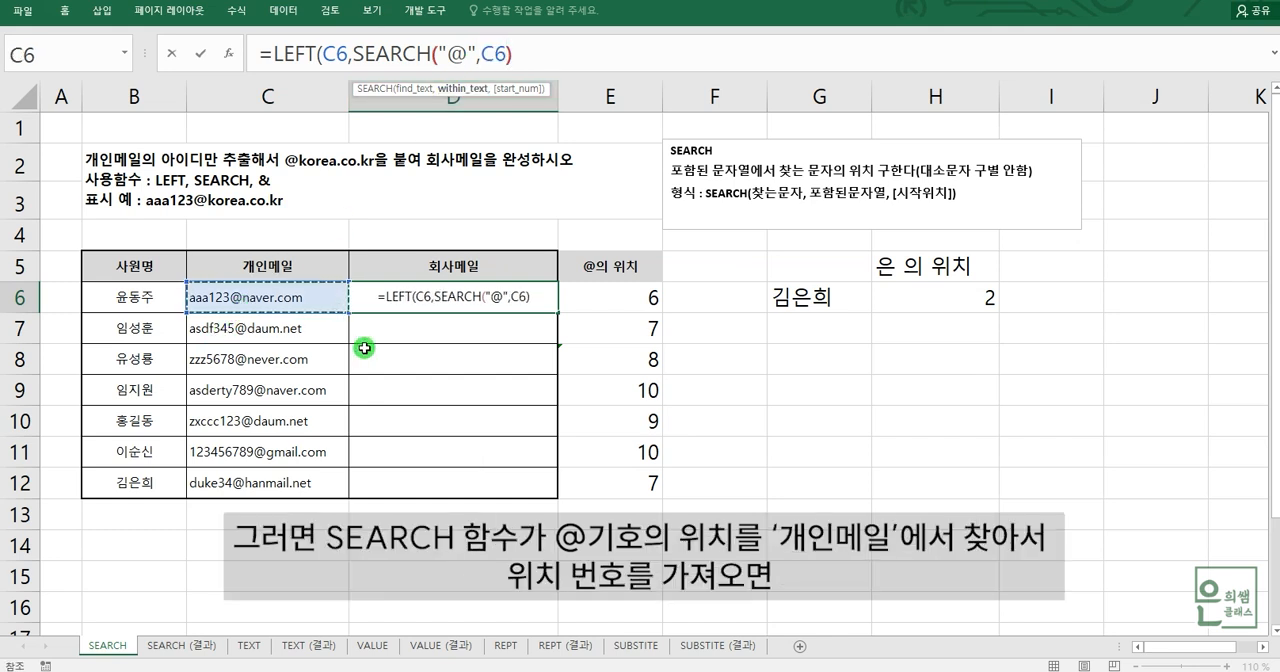
type(")")
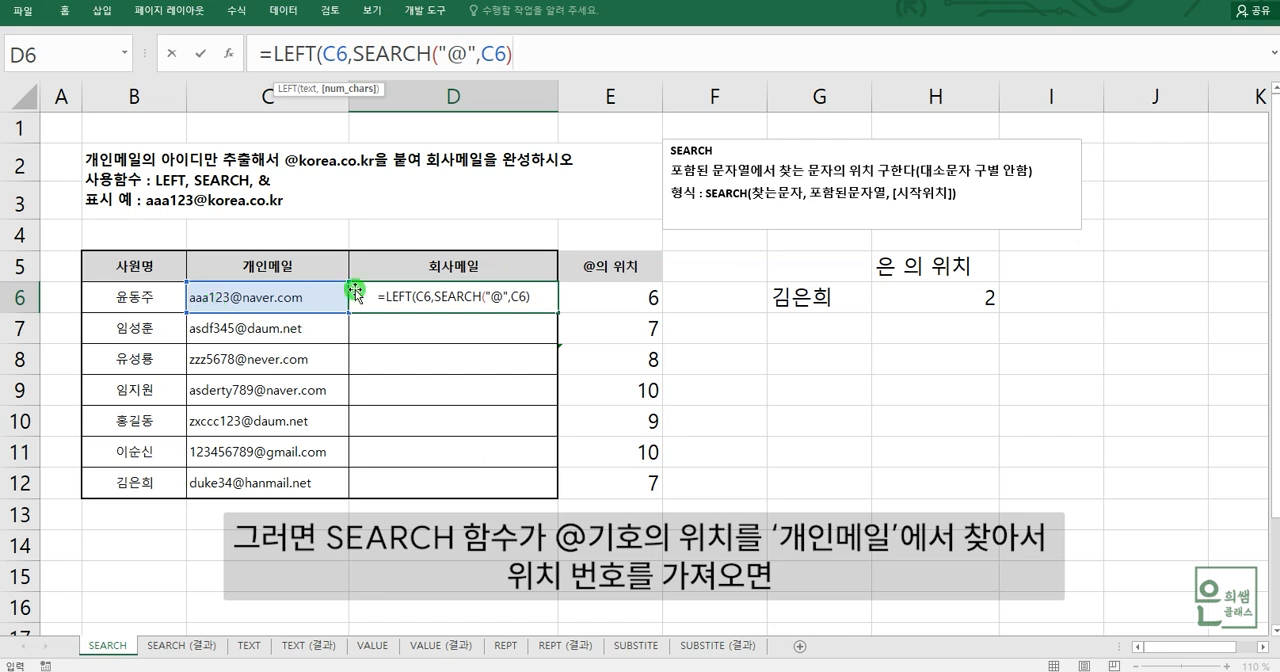
type("-1")
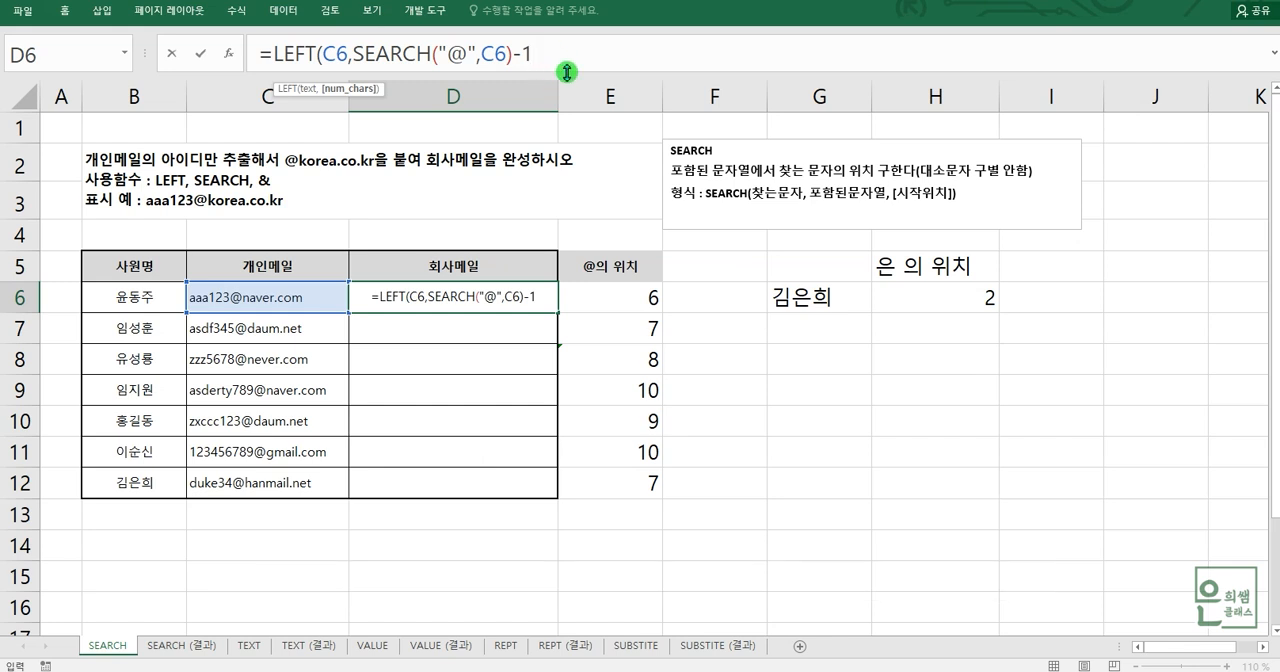
type(")")
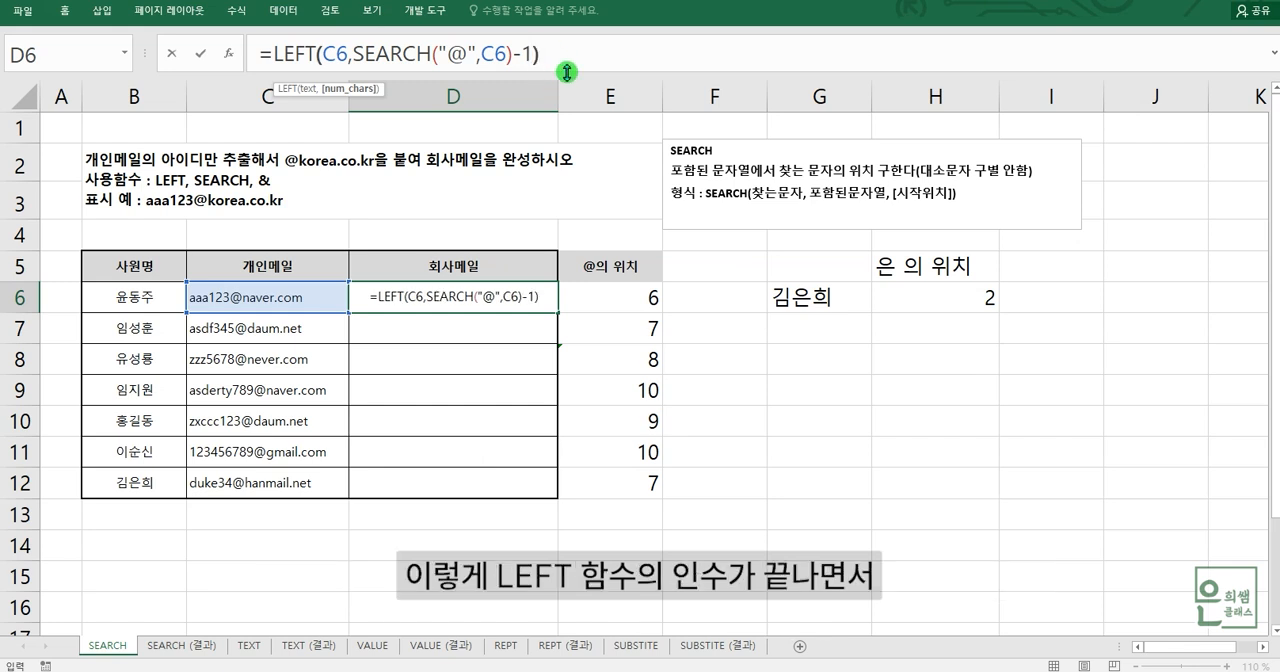
left_click(310, 70)
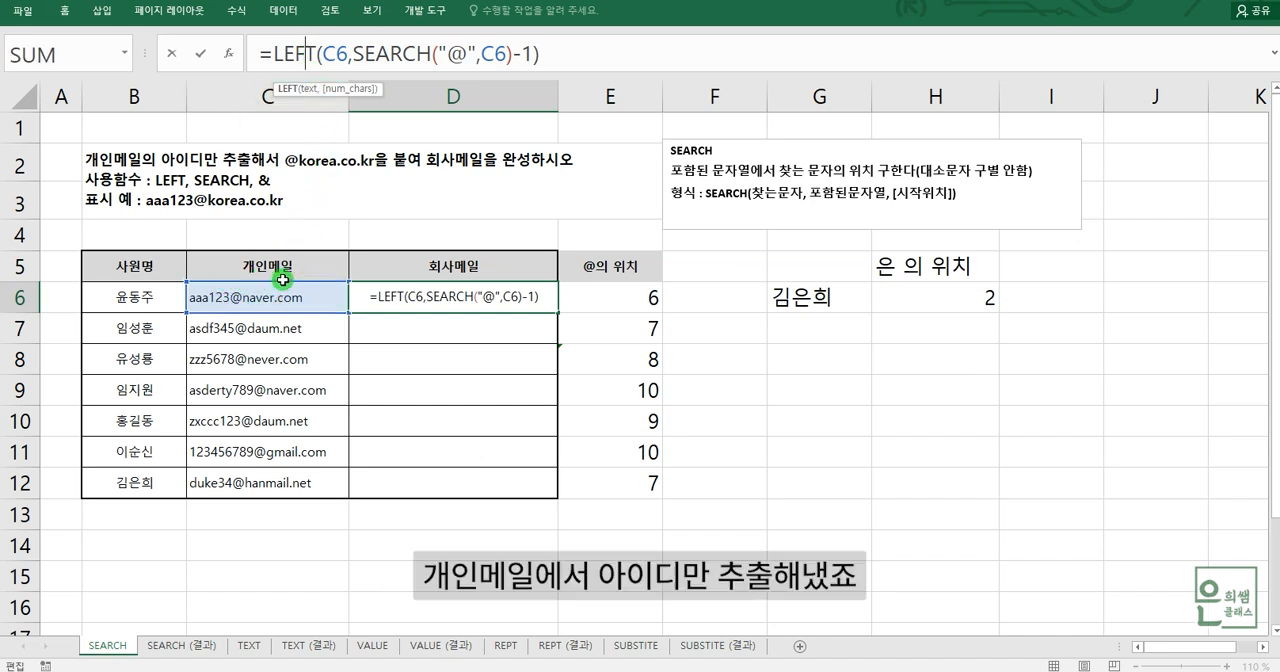
left_click(428, 56)
left_click(622, 54)
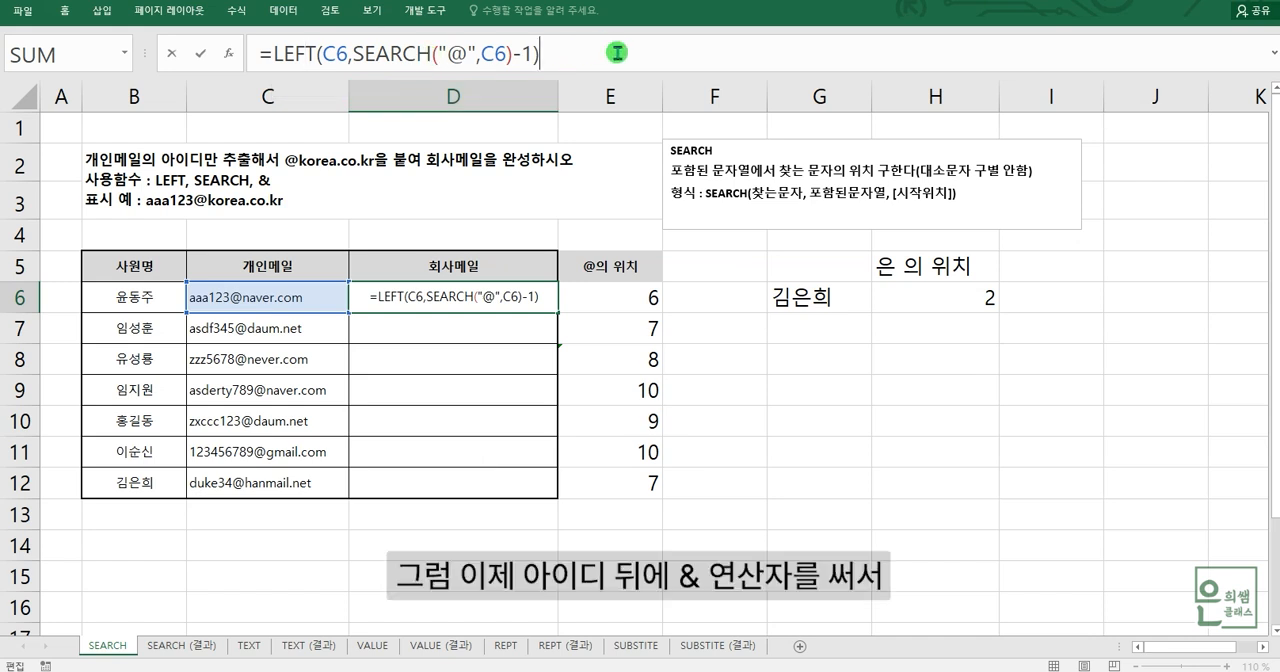
type("&")
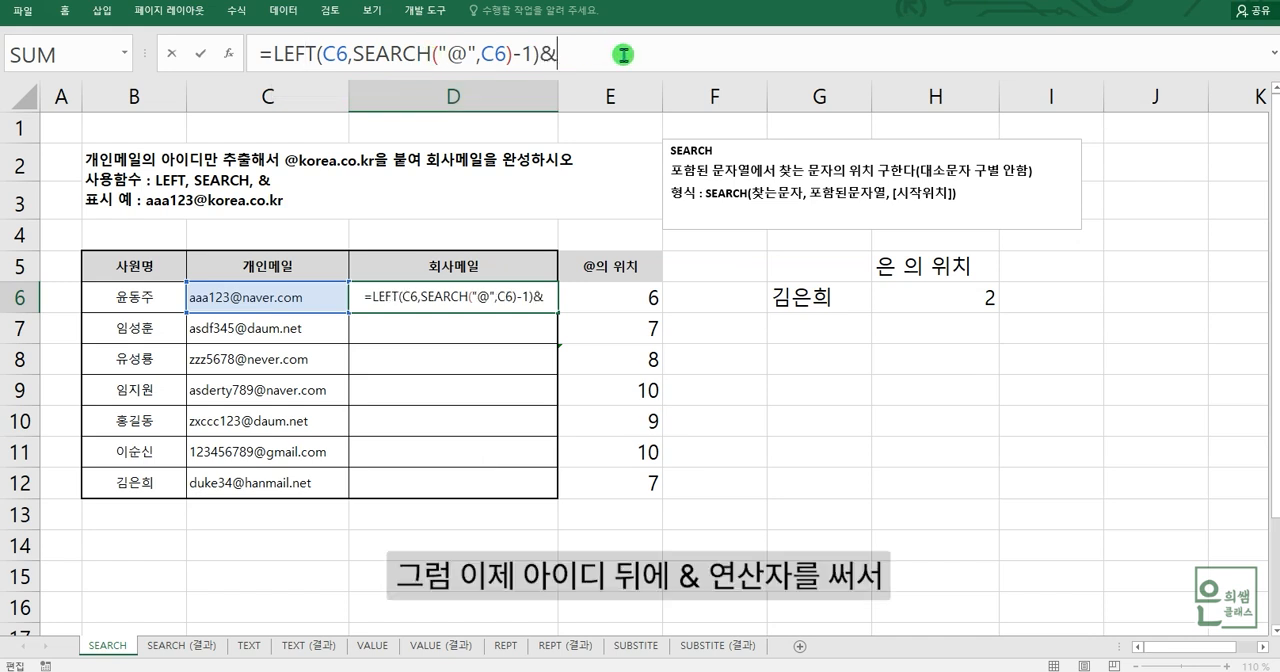
type("\"")
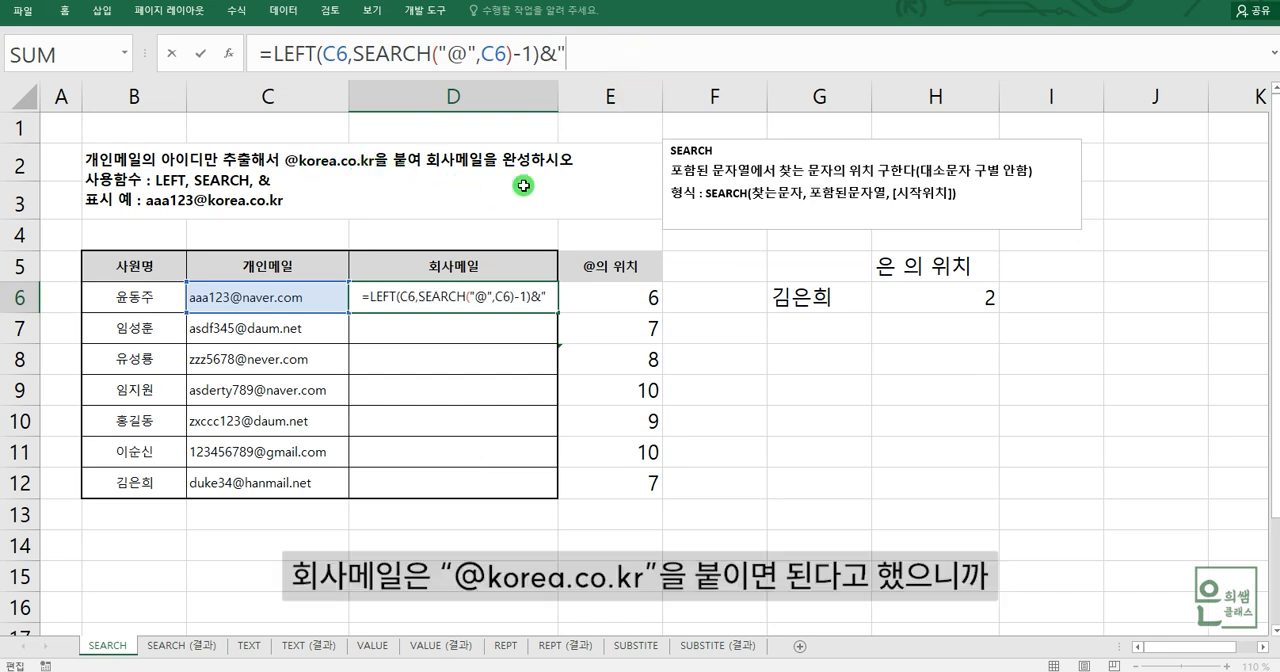
type("@")
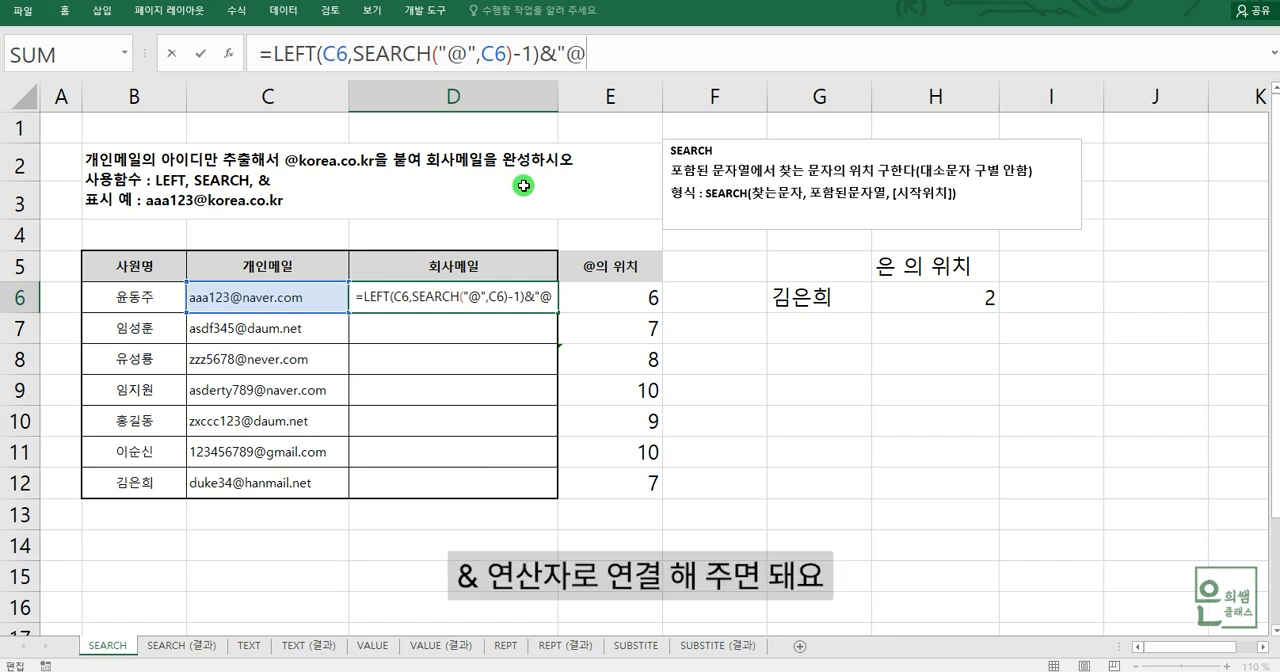
type("kore")
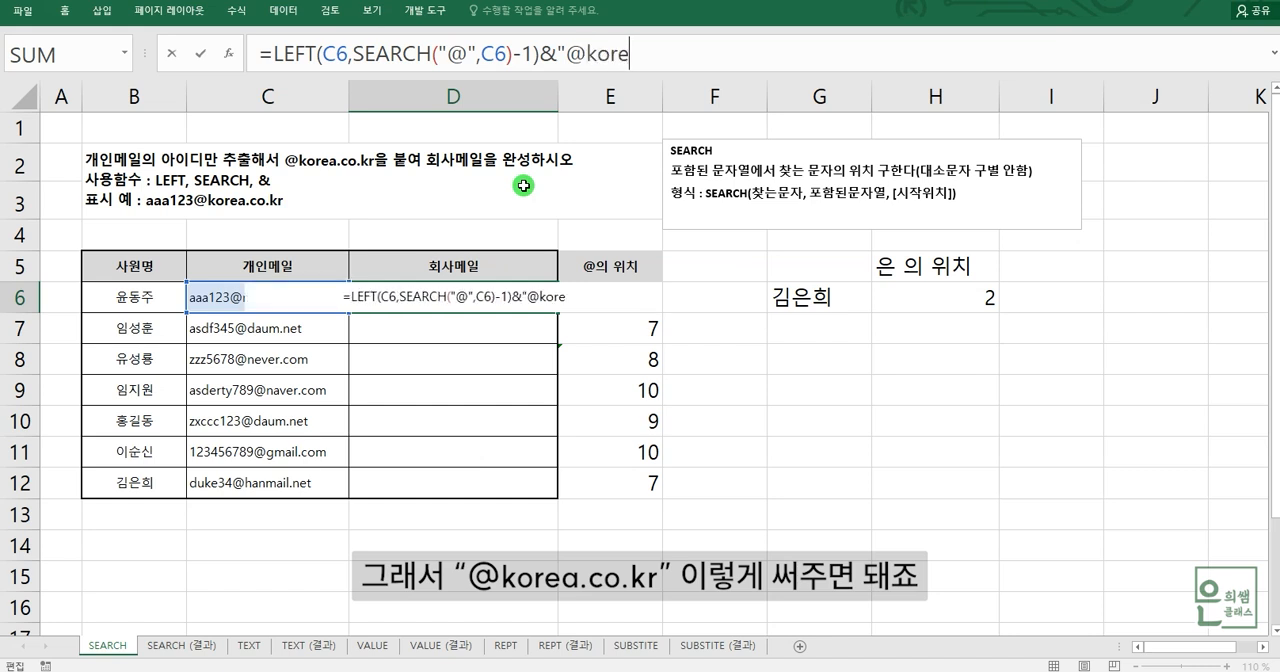
type("a.")
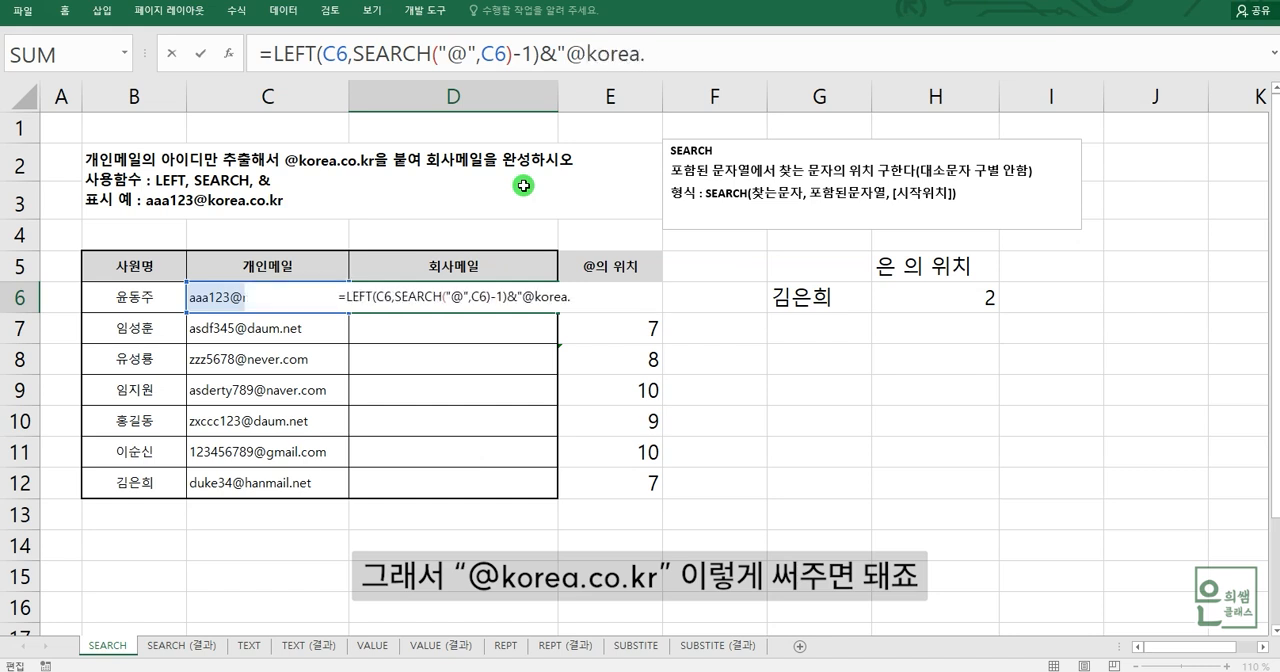
type("co")
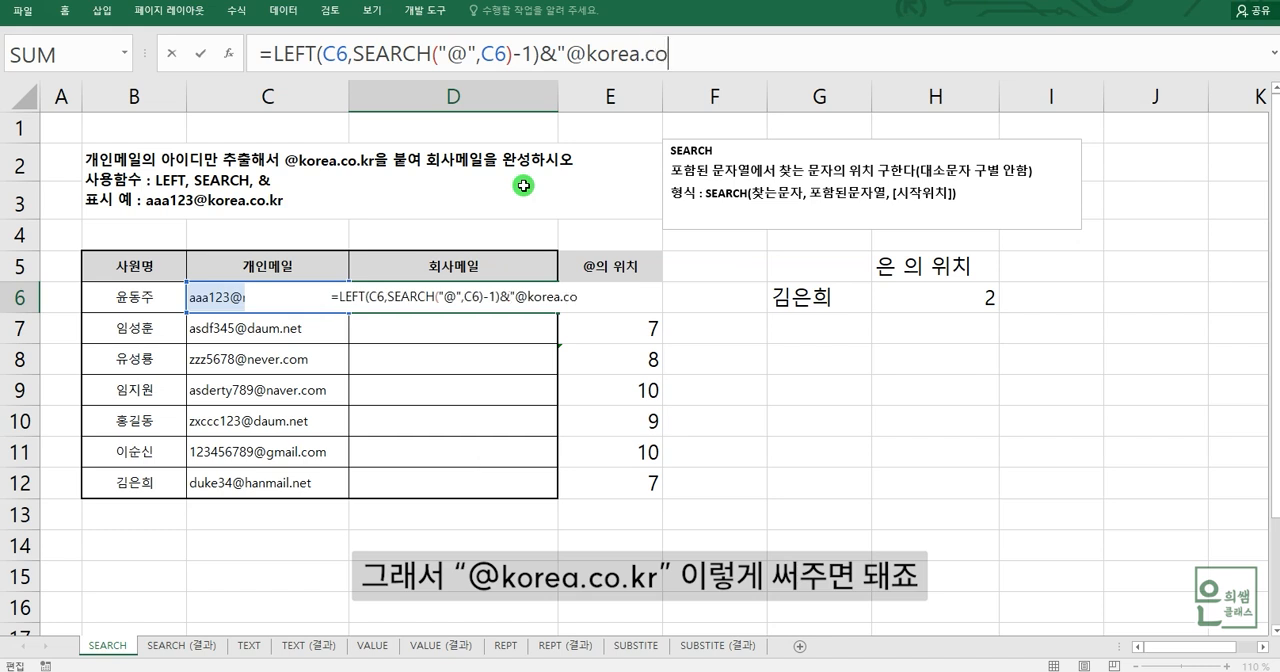
type(".kr\"")
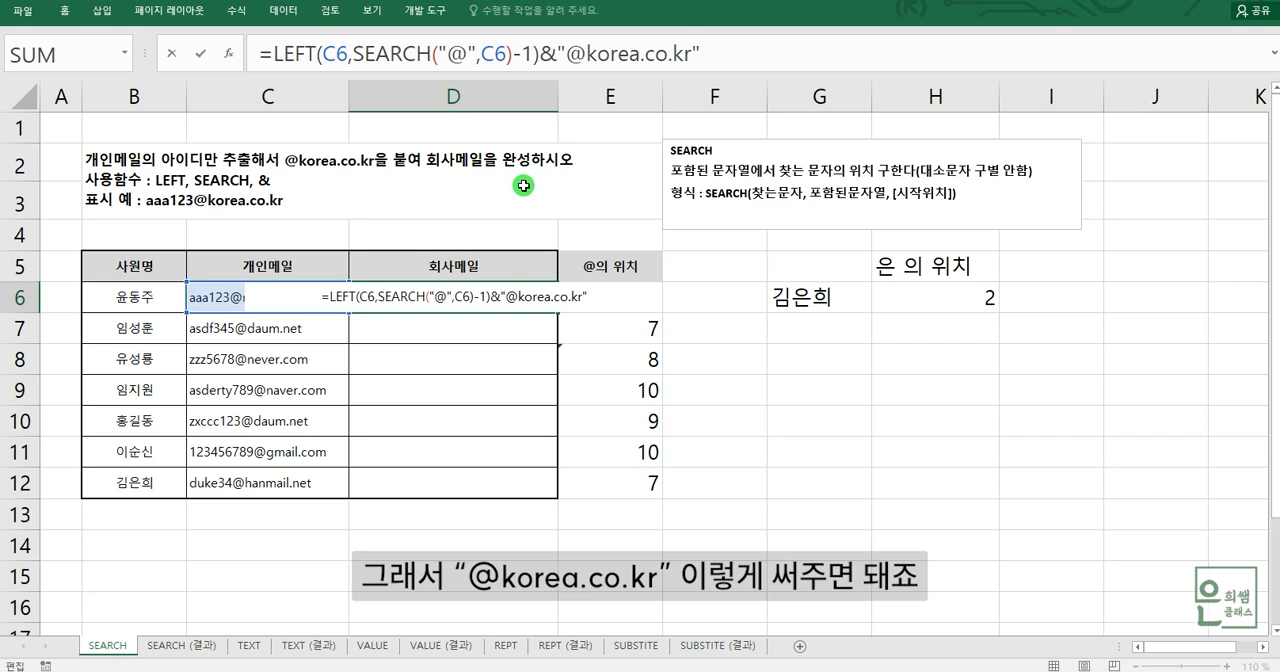
key("Return")
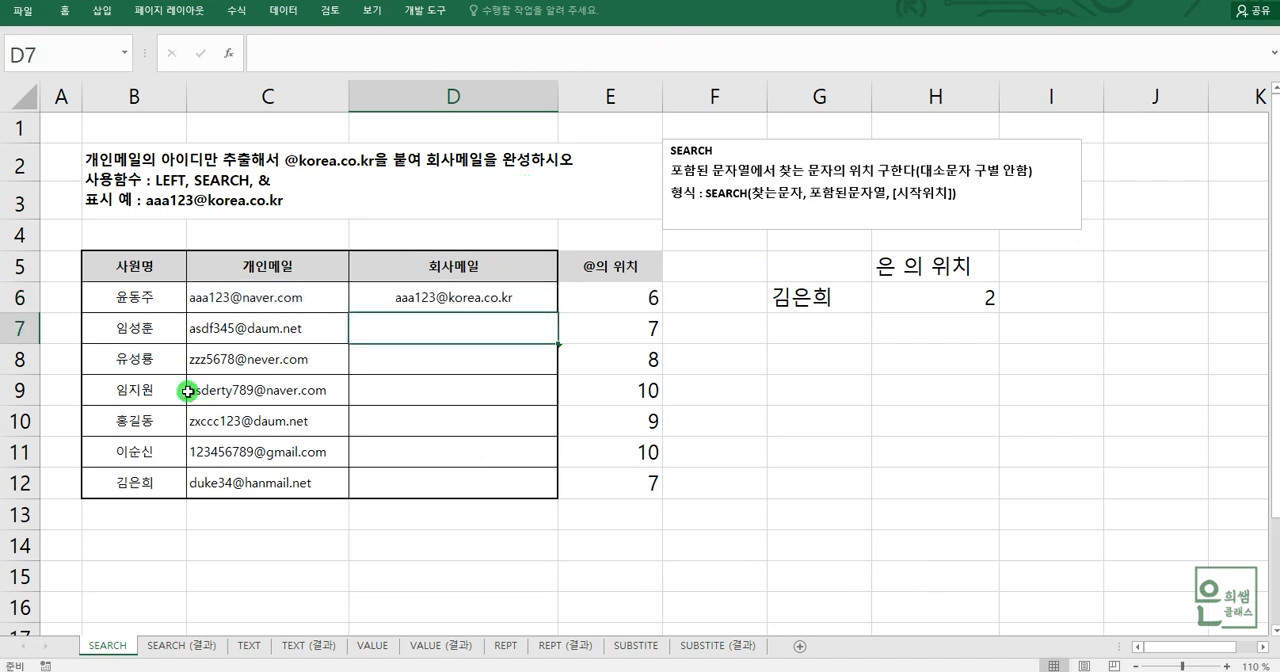
- Fill the company e-mail formula from D6 down through D12
left_click(262, 308)
left_click(435, 307)
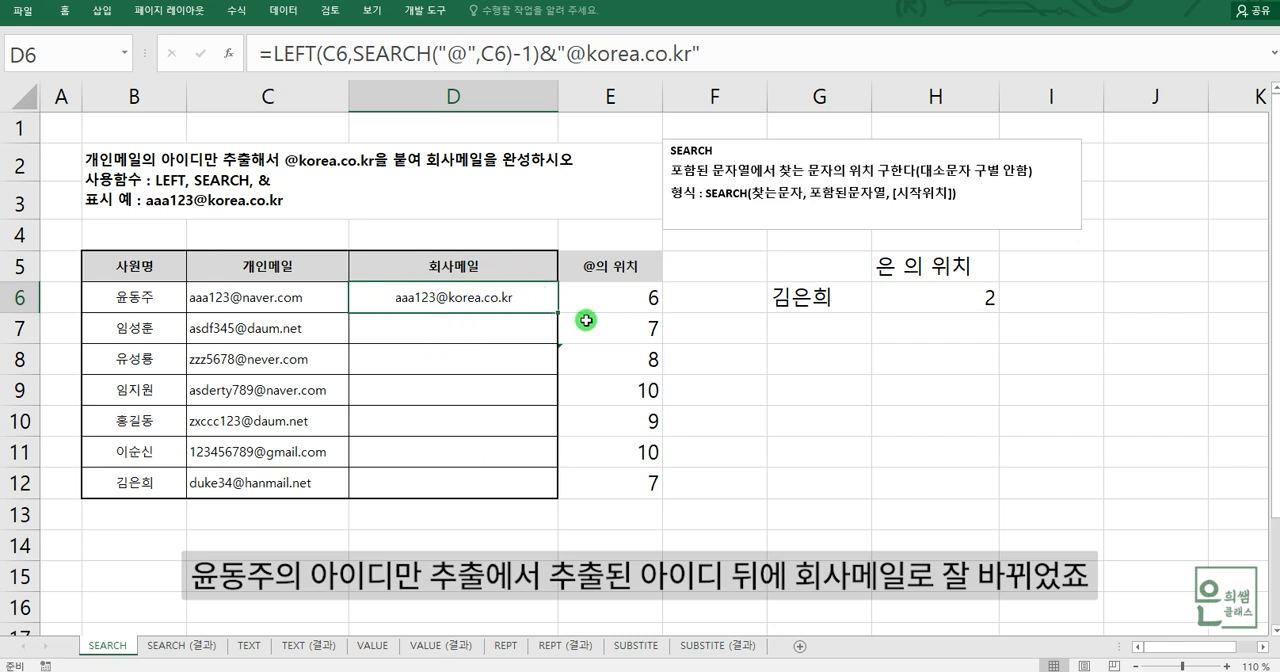
left_click_drag(559, 313, 541, 489)
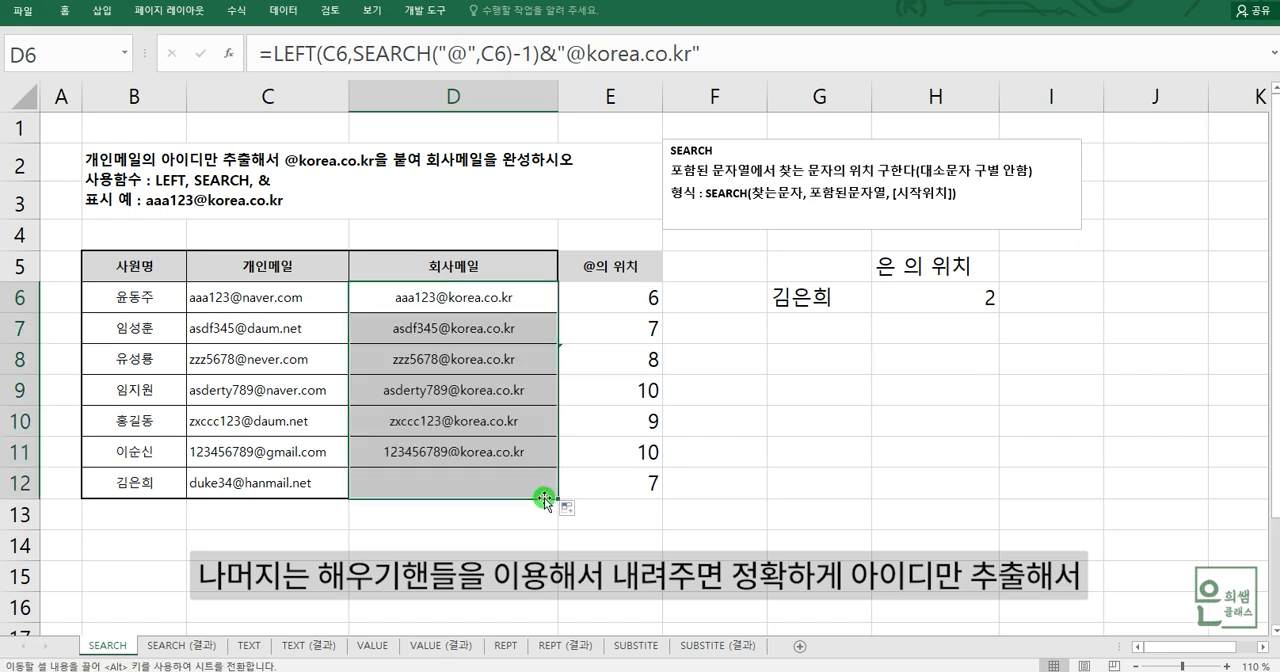
- Check the filled company e-mail formulas in D7:D9 and compare D6 with the personal e-mail in C6
left_click_drag(407, 339, 407, 352)
left_click(407, 340)
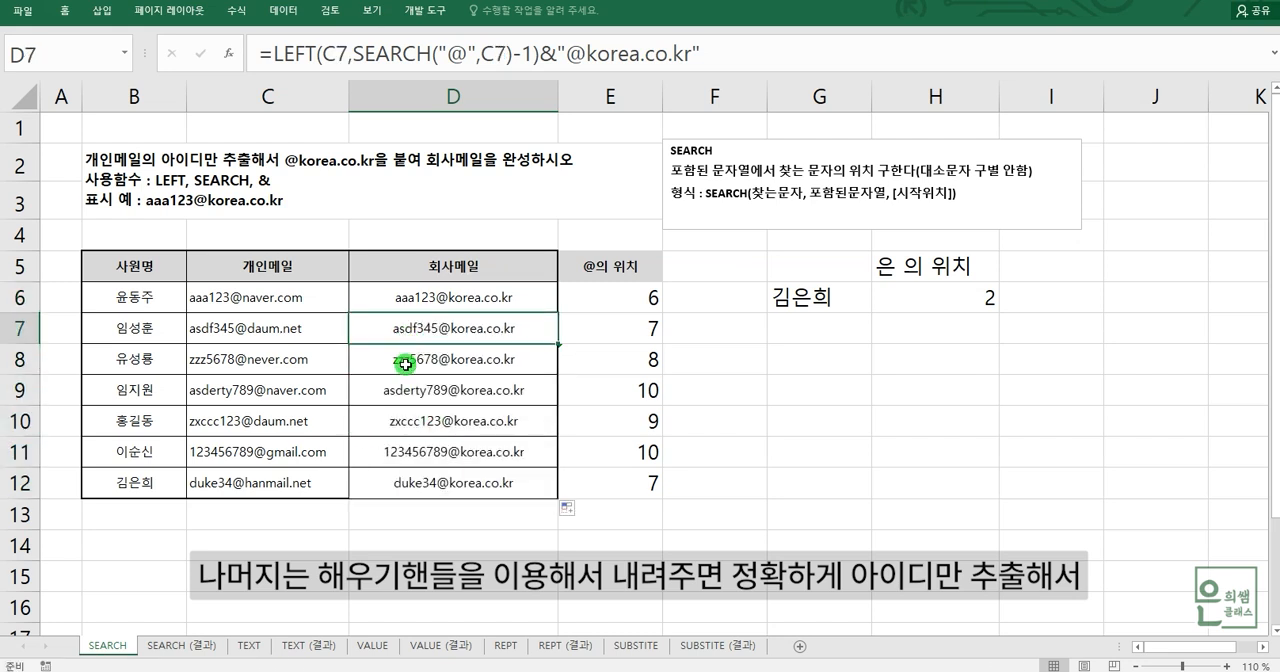
left_click(406, 363)
left_click(408, 396)
left_click(441, 303)
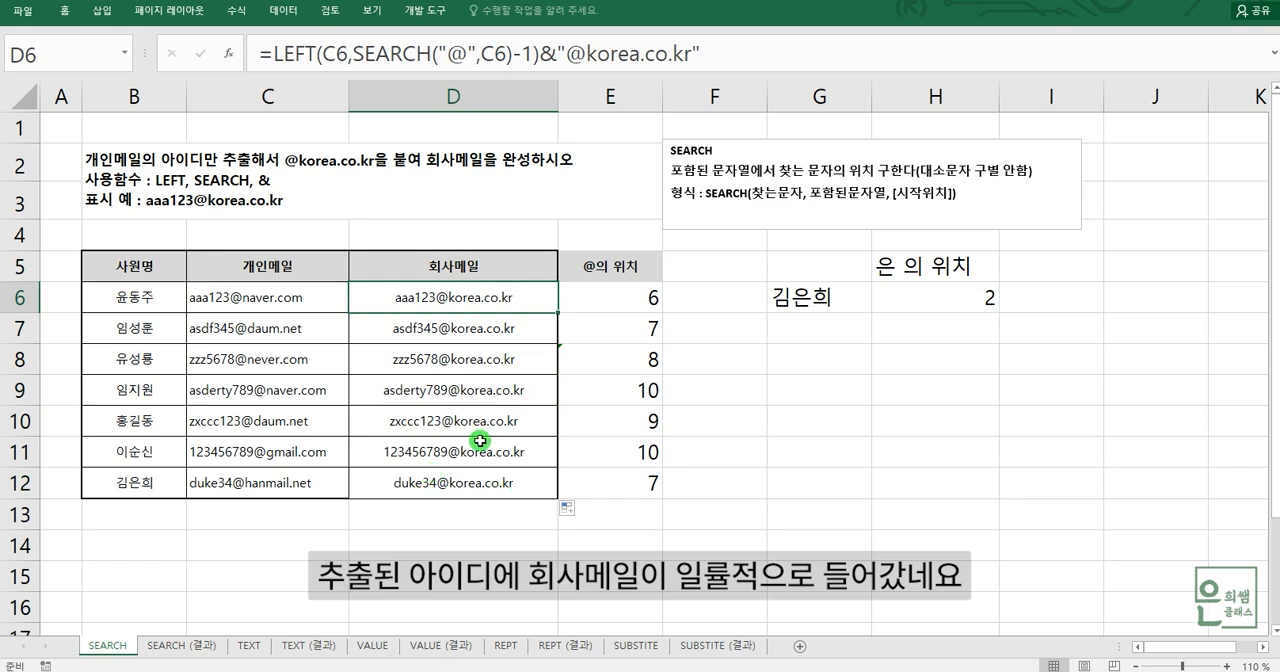
left_click(257, 306)
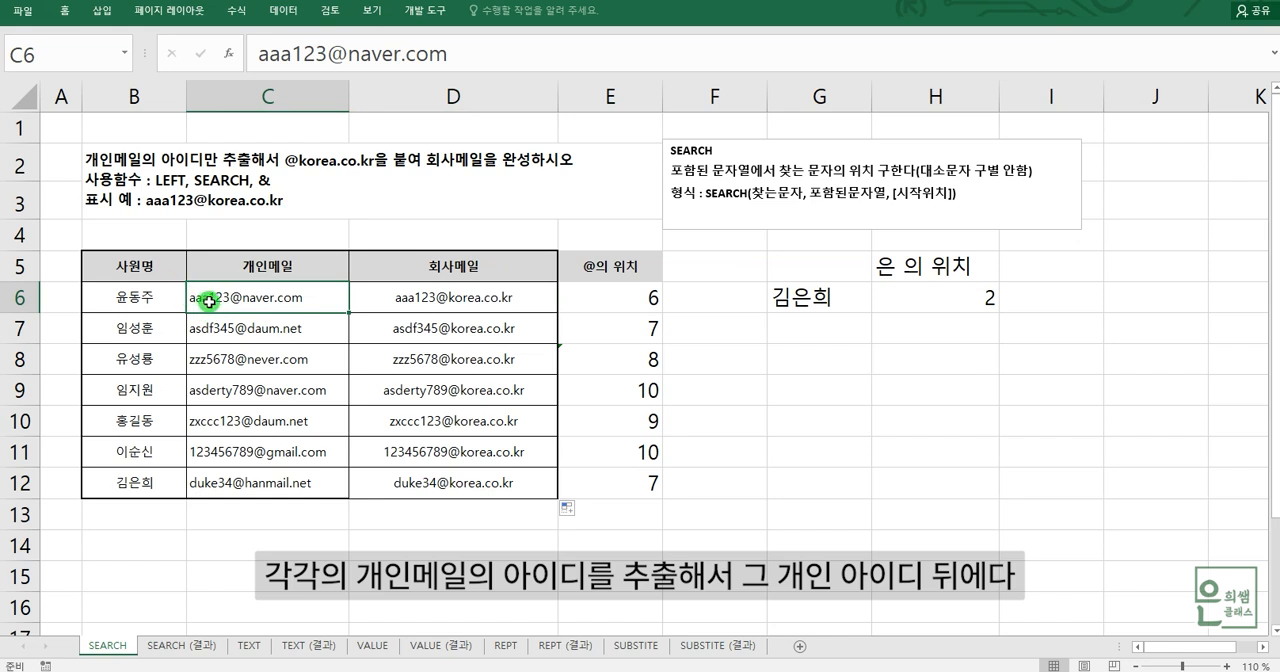
left_click(455, 308)
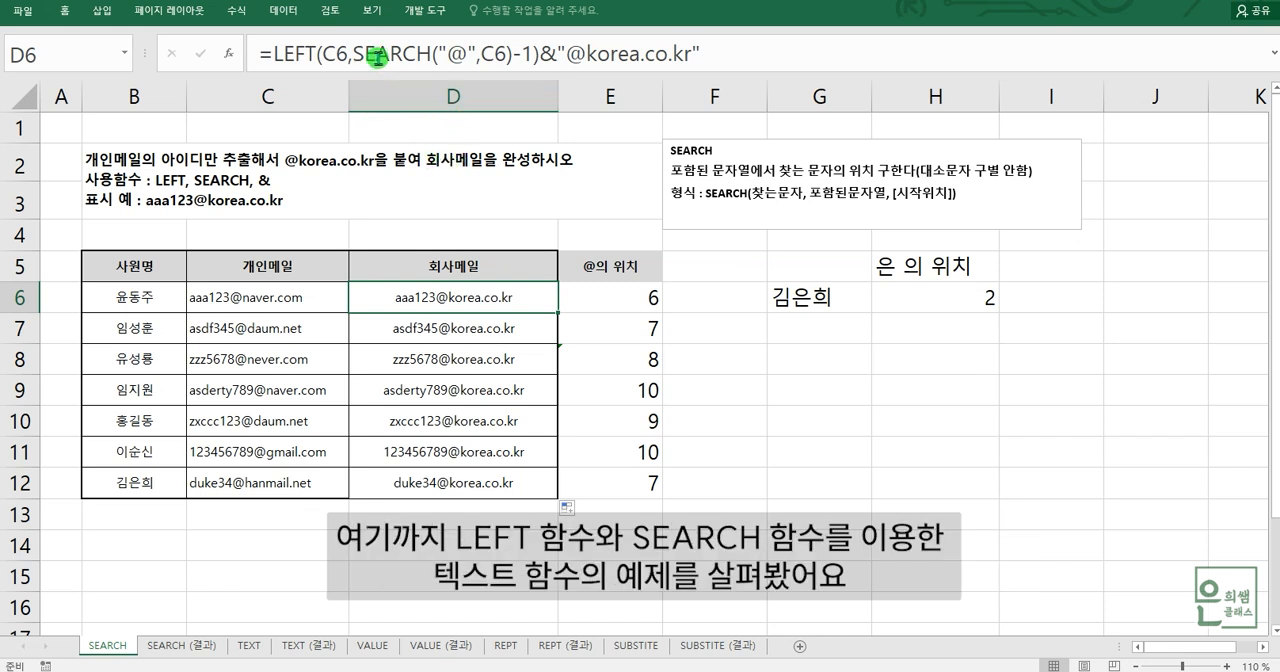
left_click(801, 409)
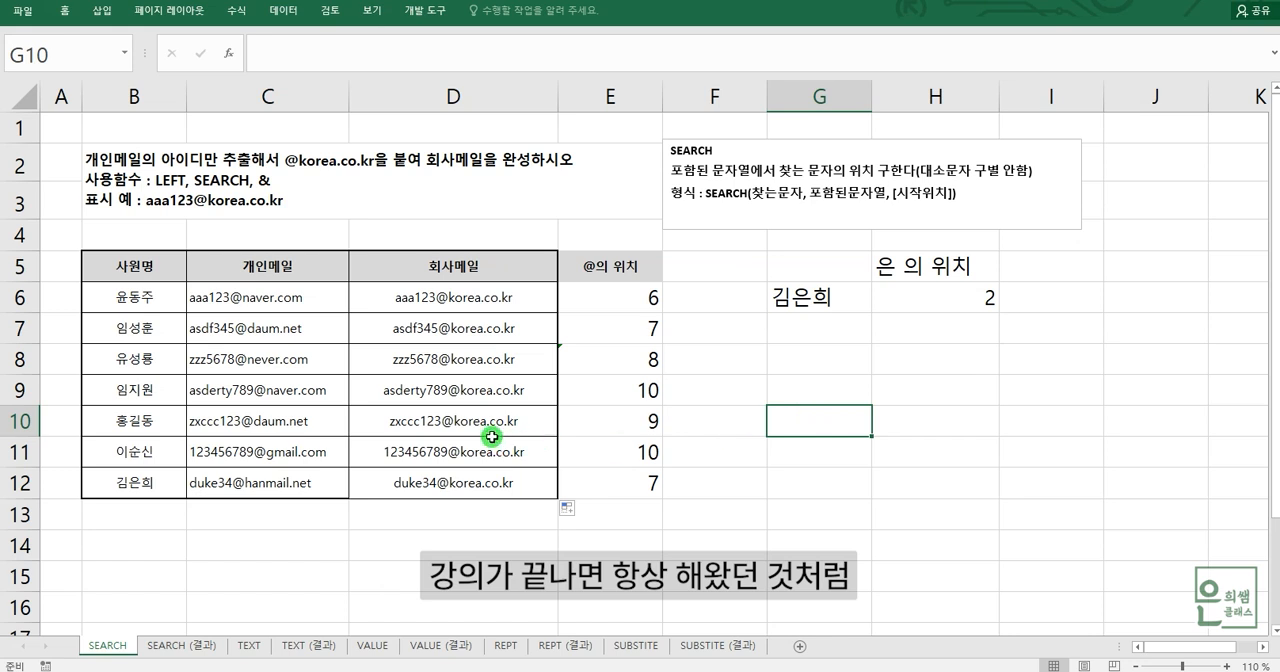
- Clear the company e-mail results in D6:D12 and the @ position values in E6:E12
left_click_drag(454, 294, 457, 477)
key("Delete")
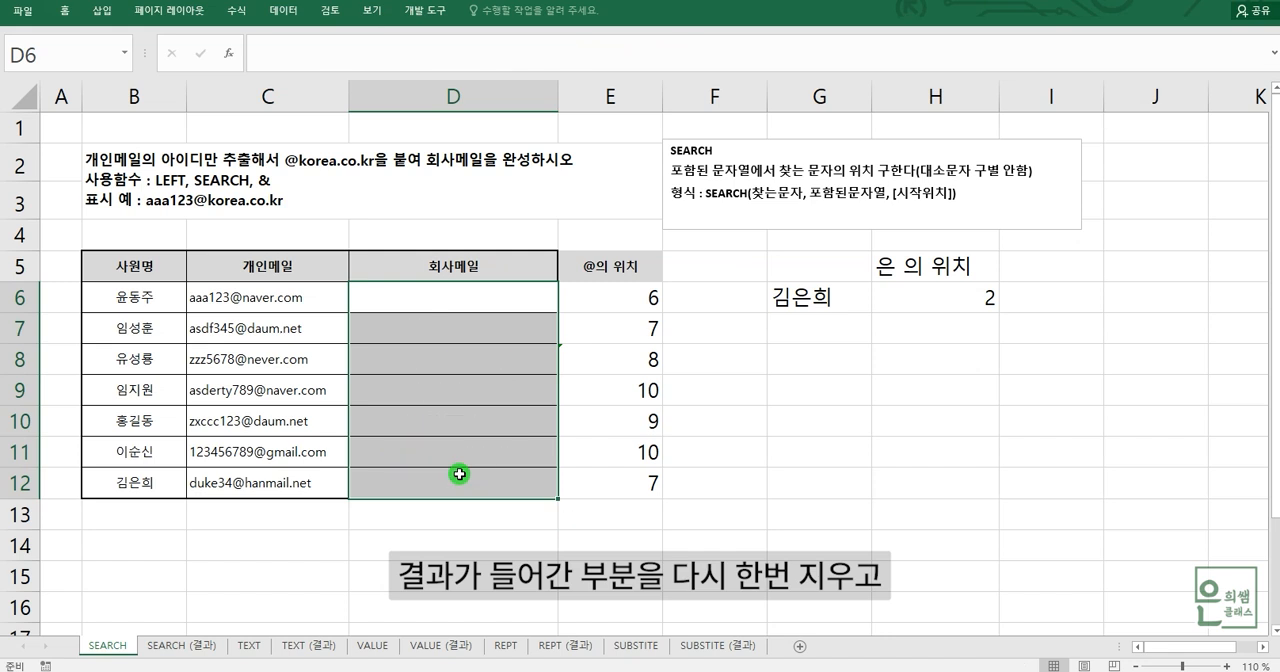
left_click(742, 542)
left_click_drag(624, 297, 646, 489)
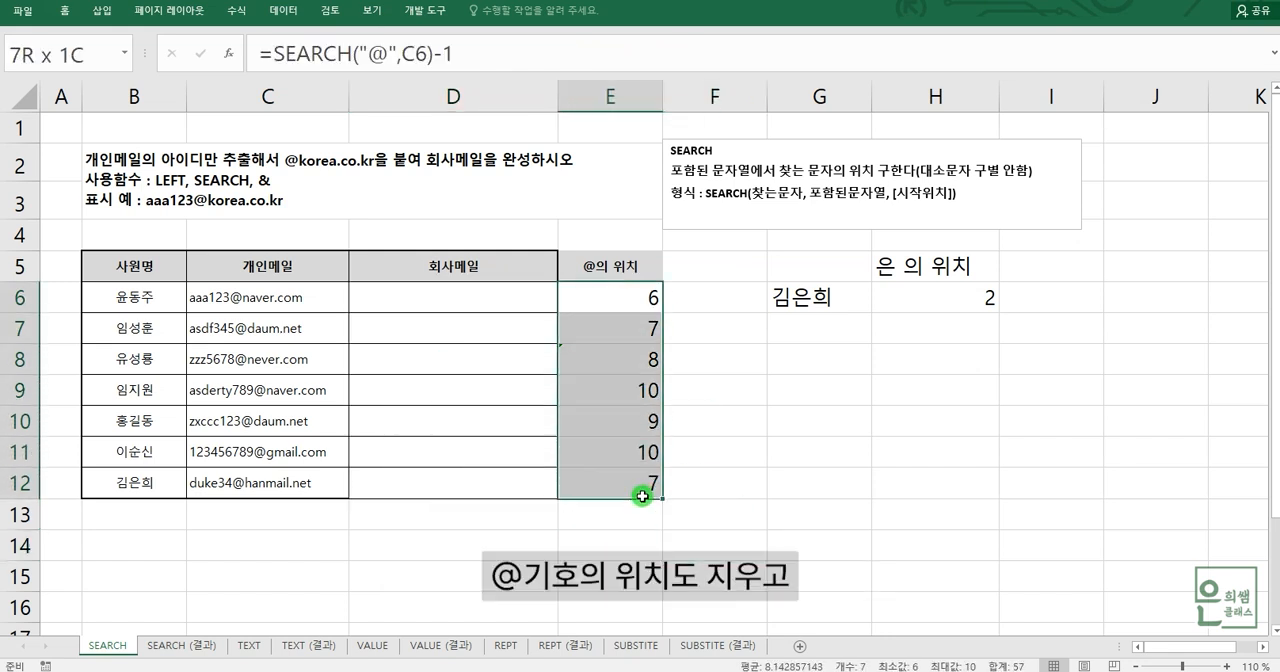
key("Delete")
left_click(582, 540)
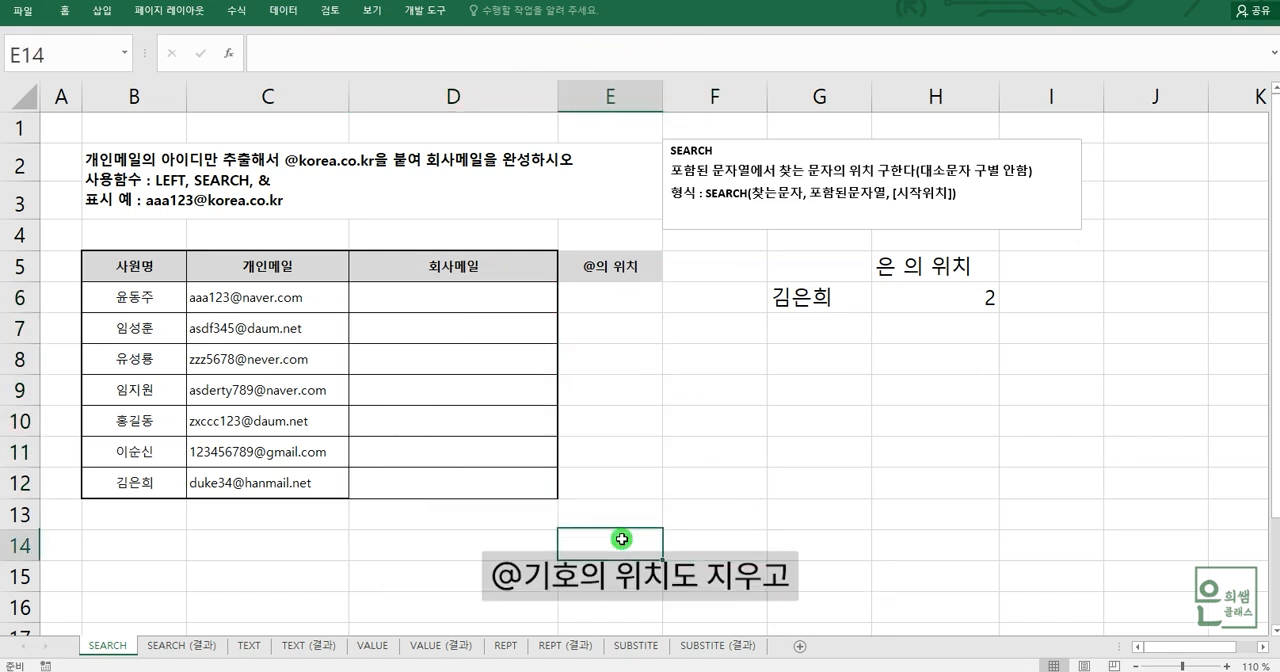
left_click(600, 301)
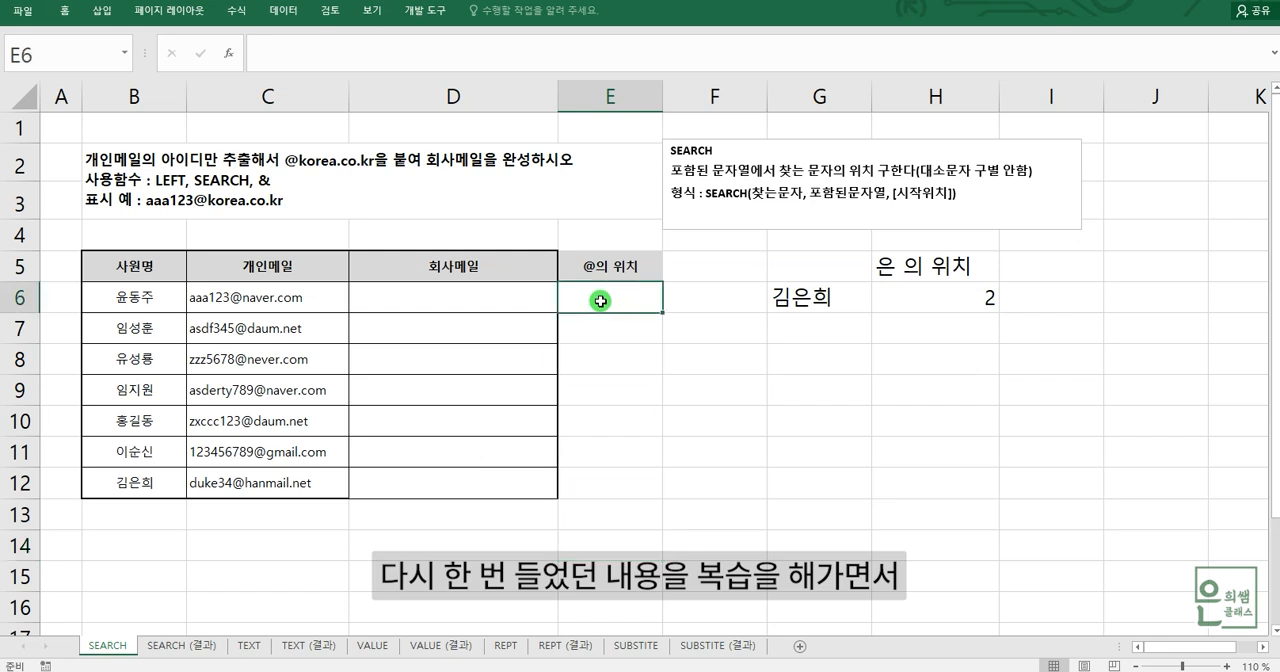
left_click(496, 302)
left_click(494, 326)
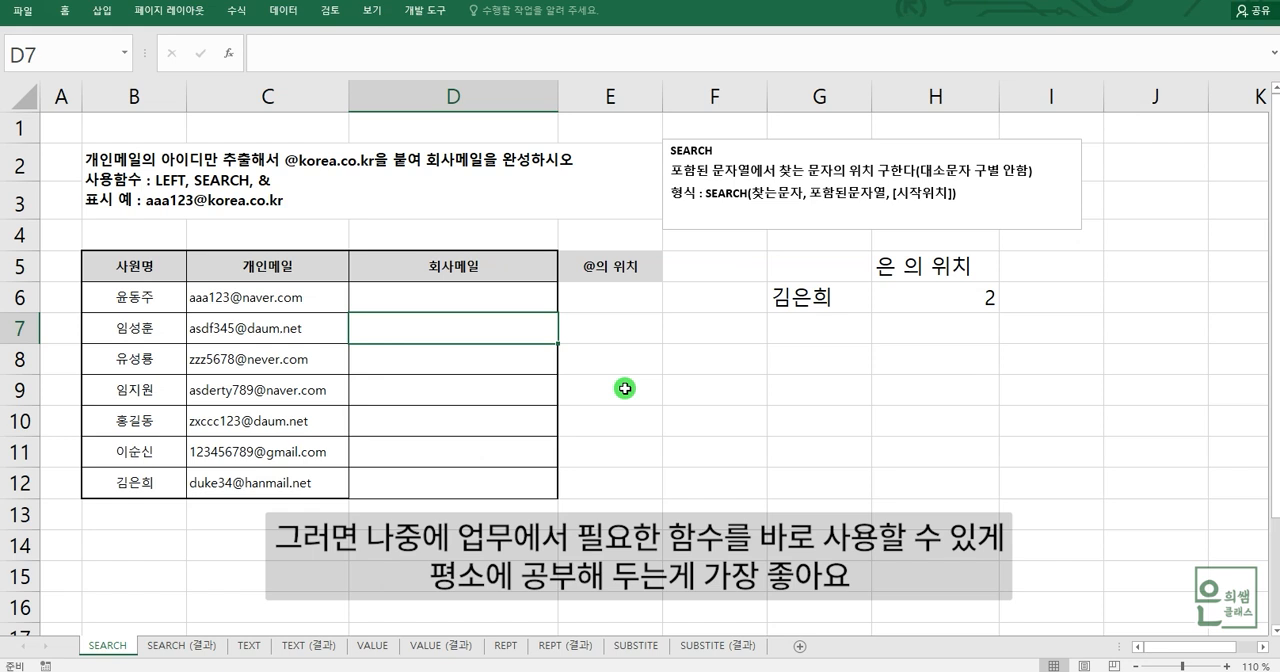
left_click(698, 357)
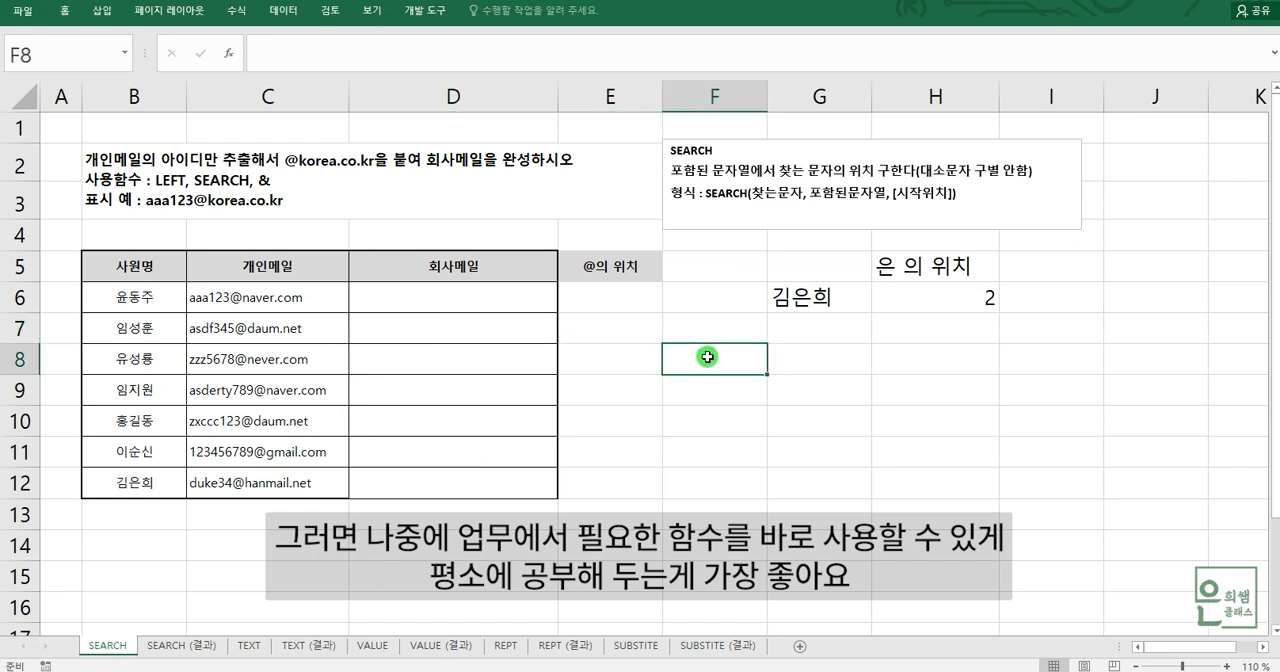